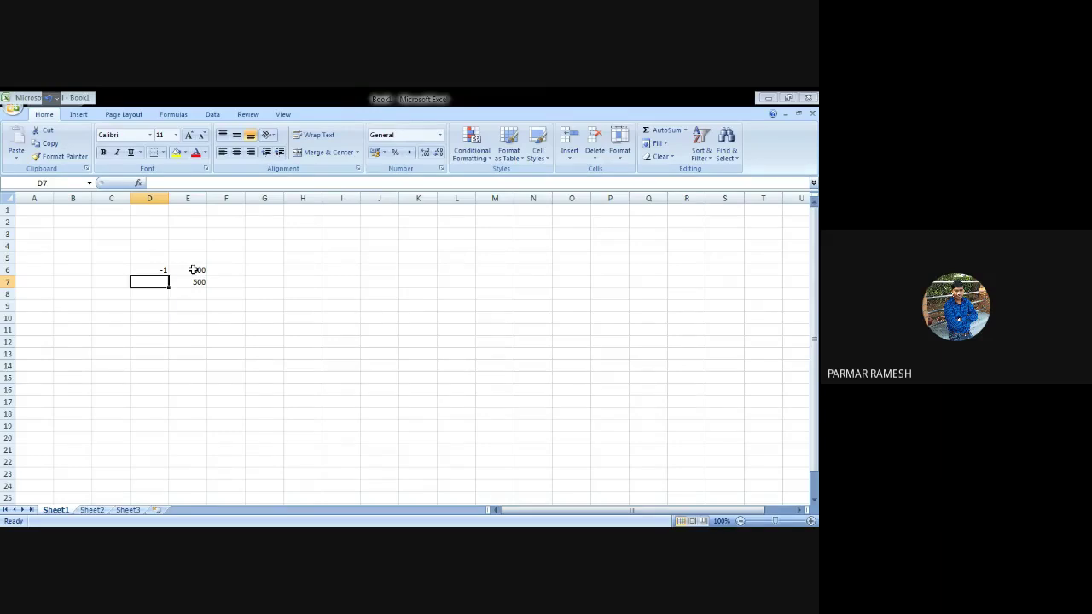
# Enter 1 in D7 as the coded level beside 500, and enter 250 in H10
pyautogui.write('1')
pyautogui.press('Return')
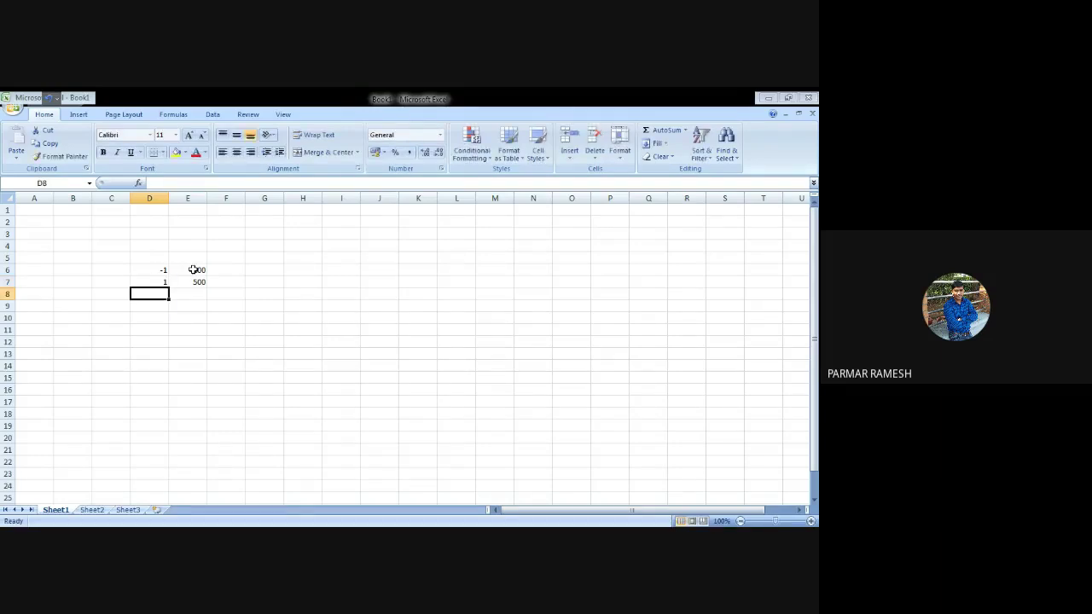
pyautogui.click(301, 315)
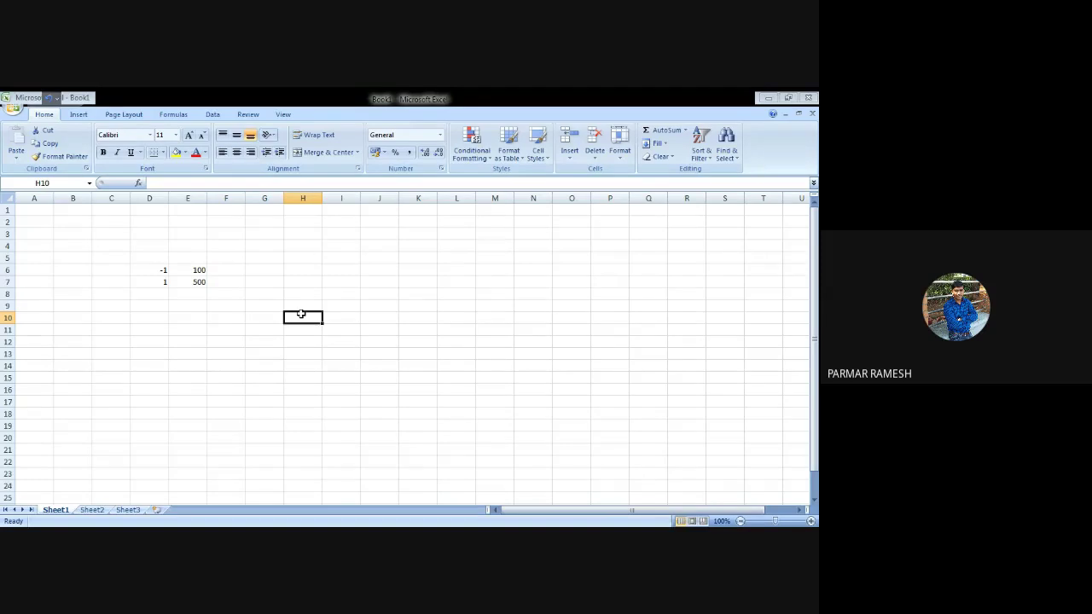
pyautogui.write('250')
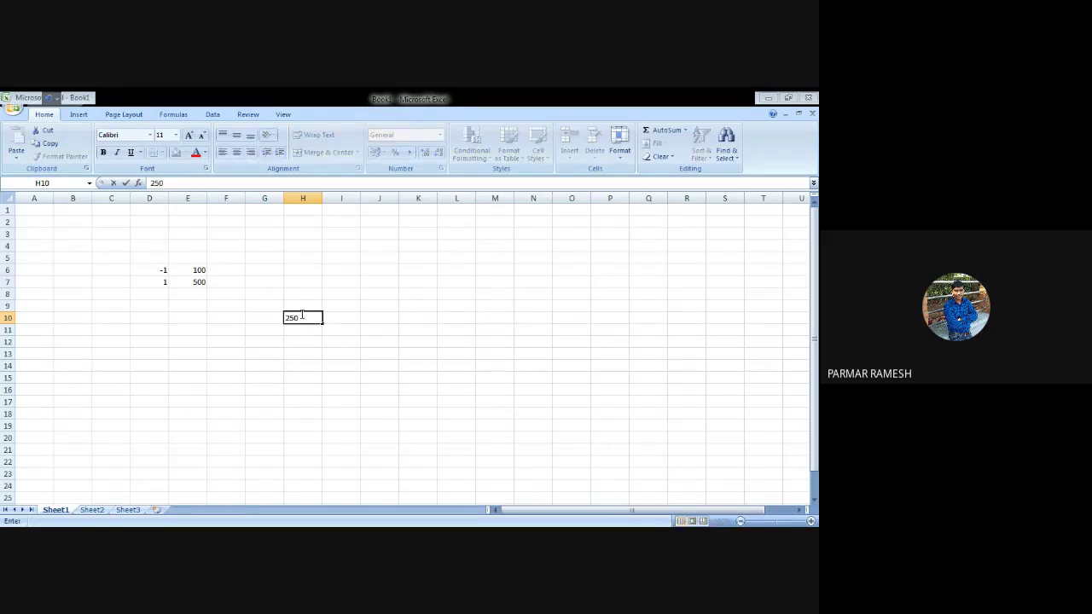
pyautogui.click(333, 318)
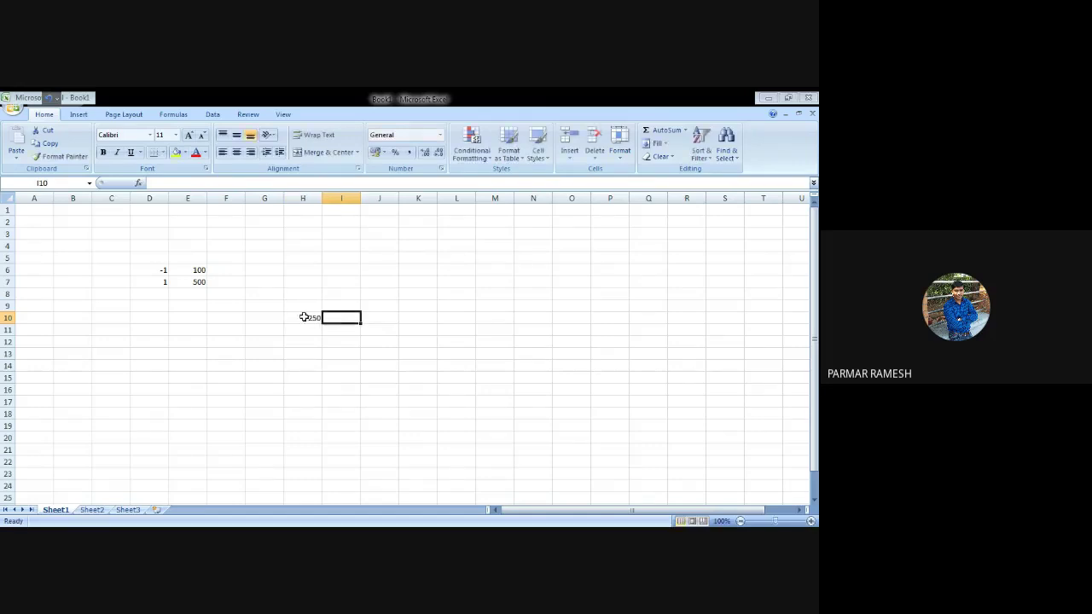
# Label the 250 value in H10 as "Actual" in the adjacent cell G10
pyautogui.click(302, 318)
pyautogui.click(268, 320)
pyautogui.write('Actuakl')
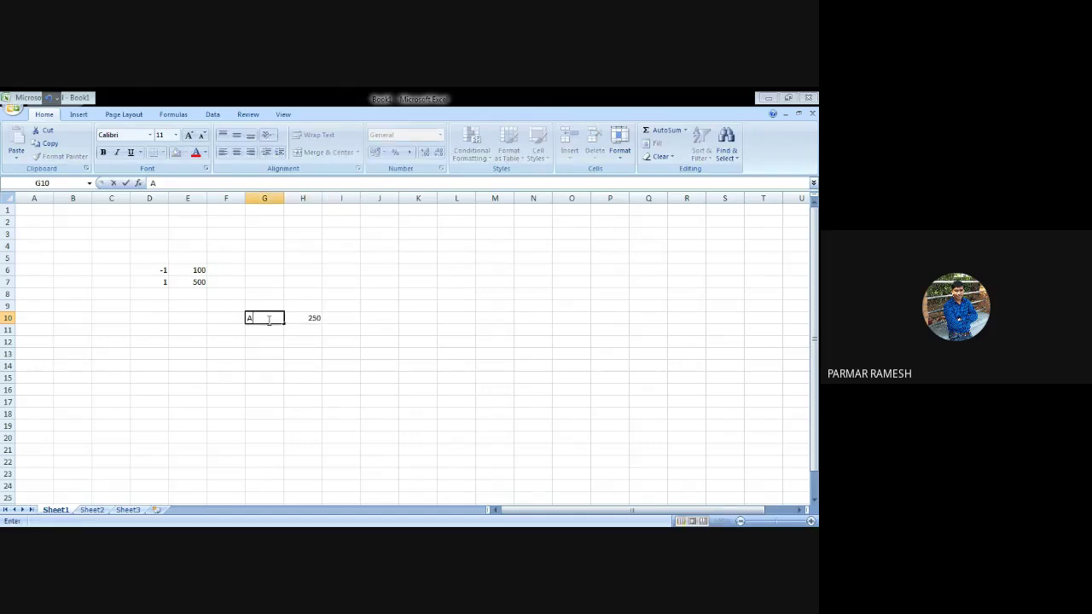
pyautogui.press('BackSpace')
pyautogui.press('BackSpace')
# Write the conversion equation "Coded =(Actual -Avg)/(Max-Avg)" as text in G13
pyautogui.click(263, 355)
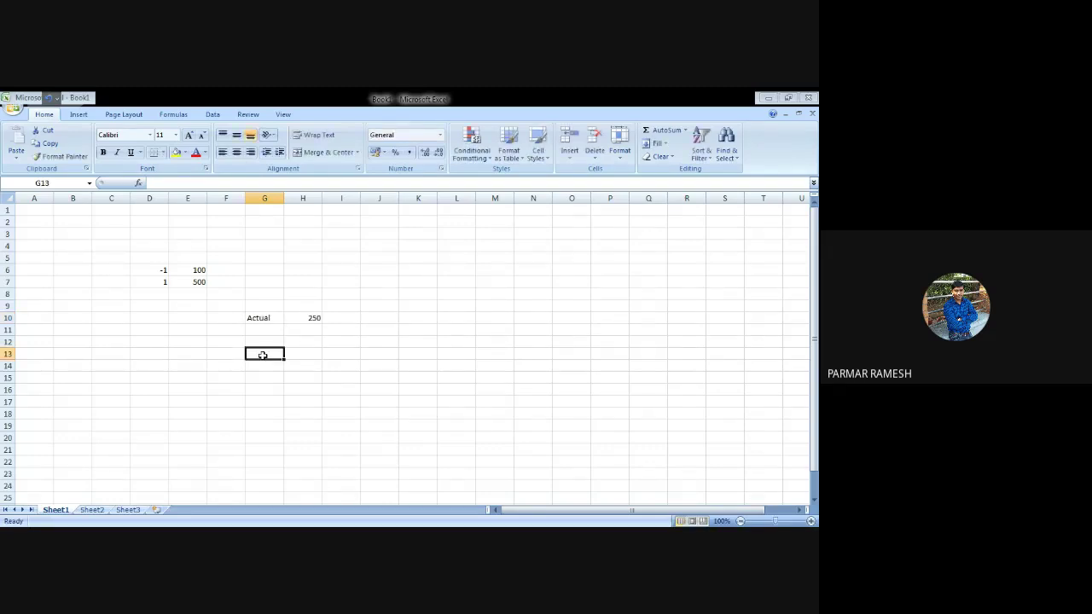
pyautogui.write('Coded')
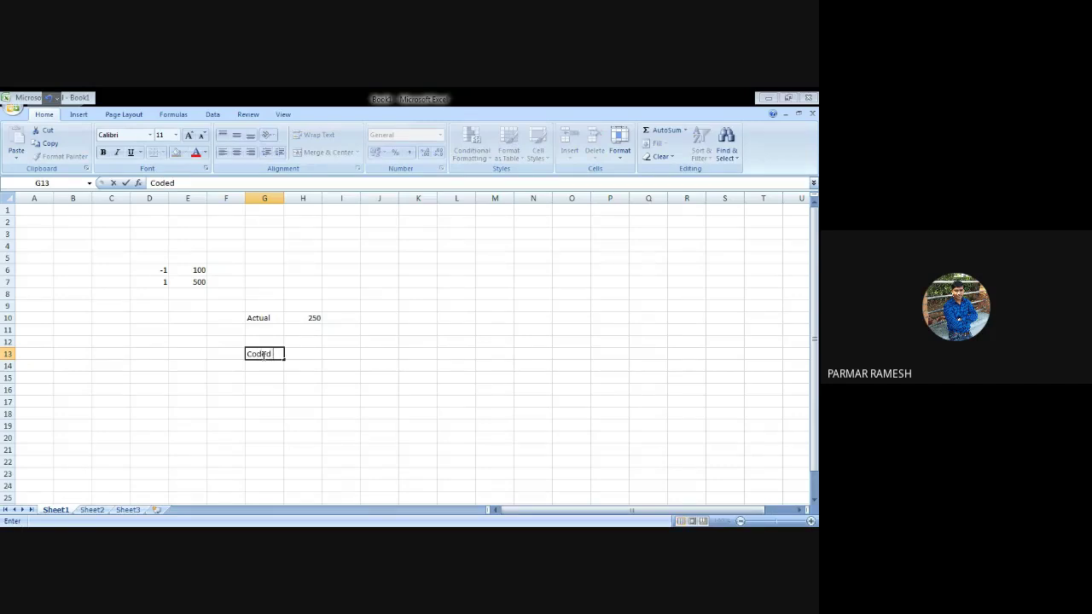
pyautogui.write(' =(Actual -Avg)/(')
pyautogui.press('BackSpace')
pyautogui.write('(')
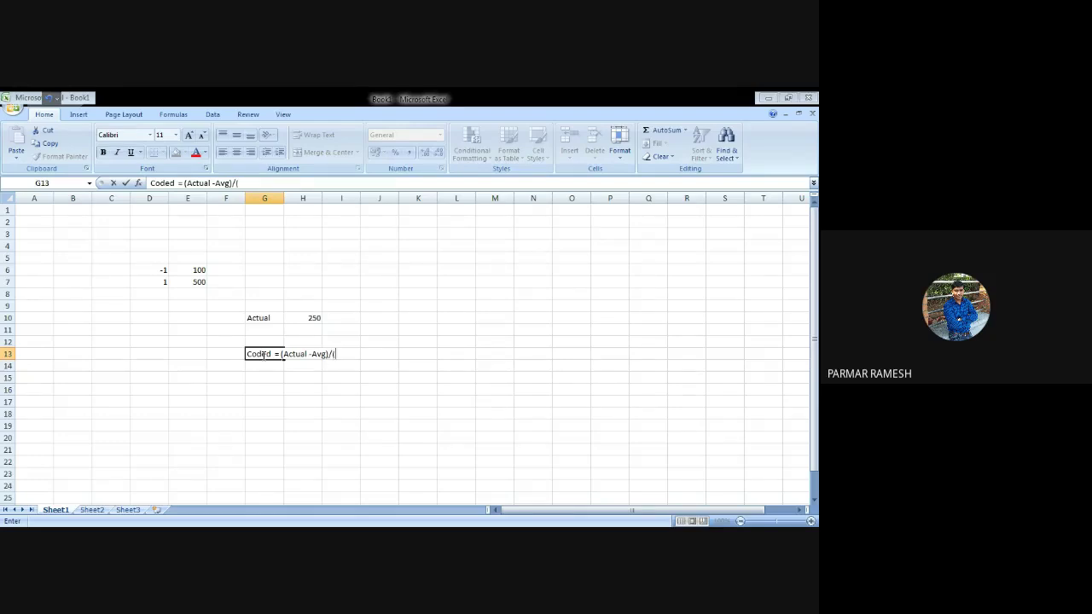
pyautogui.write('Max-Avg)')
pyautogui.press('Return')
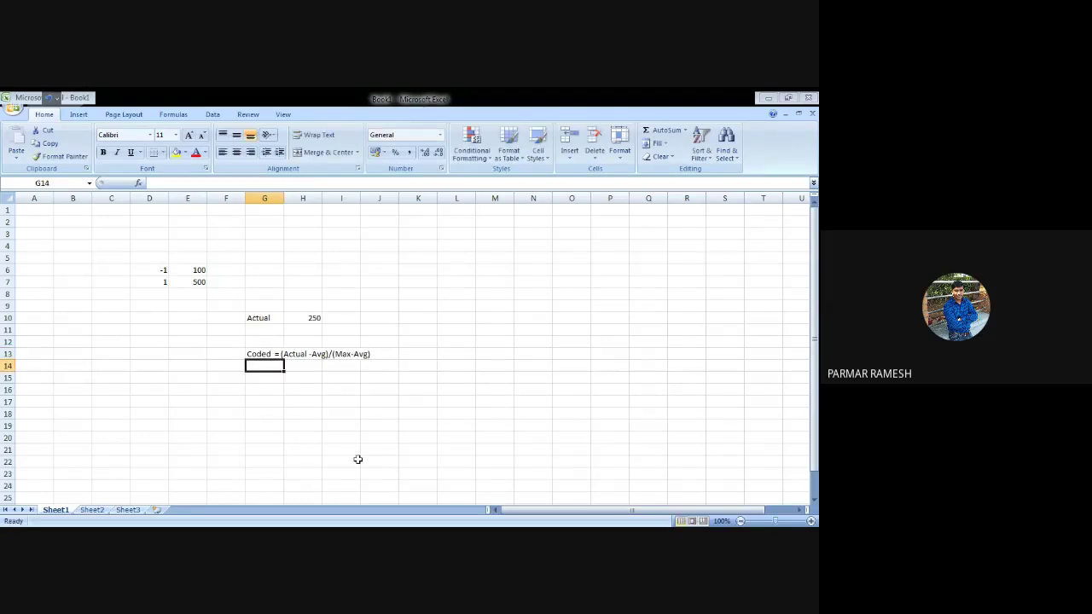
# Calculate the coded value of 250 in G14 with the formula =(250-300)/(500-300)
pyautogui.write('=(')
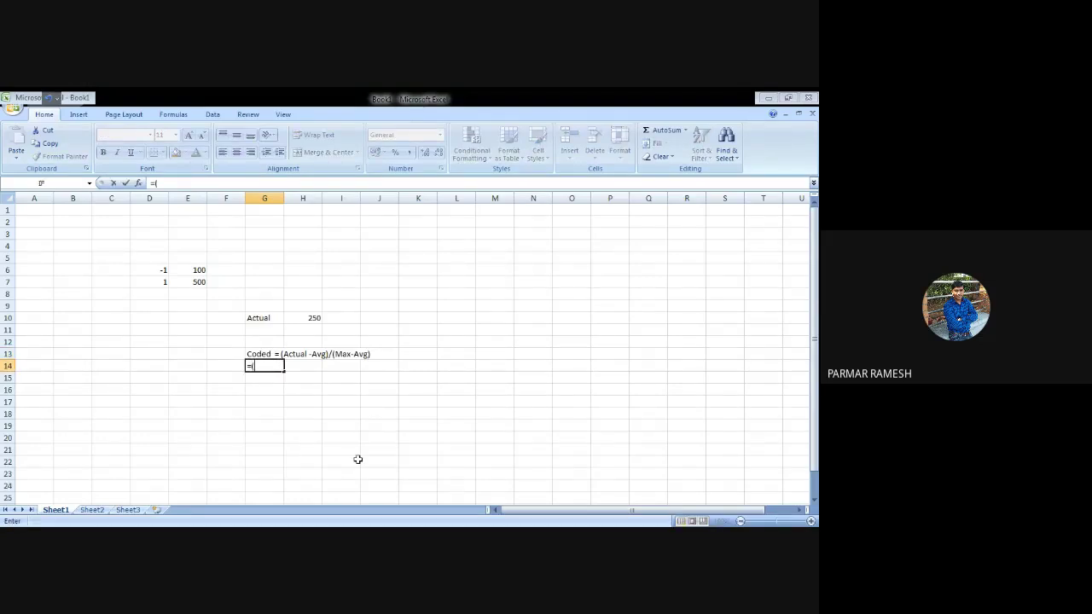
pyautogui.write('250-')
pyautogui.write('300)/(500-')
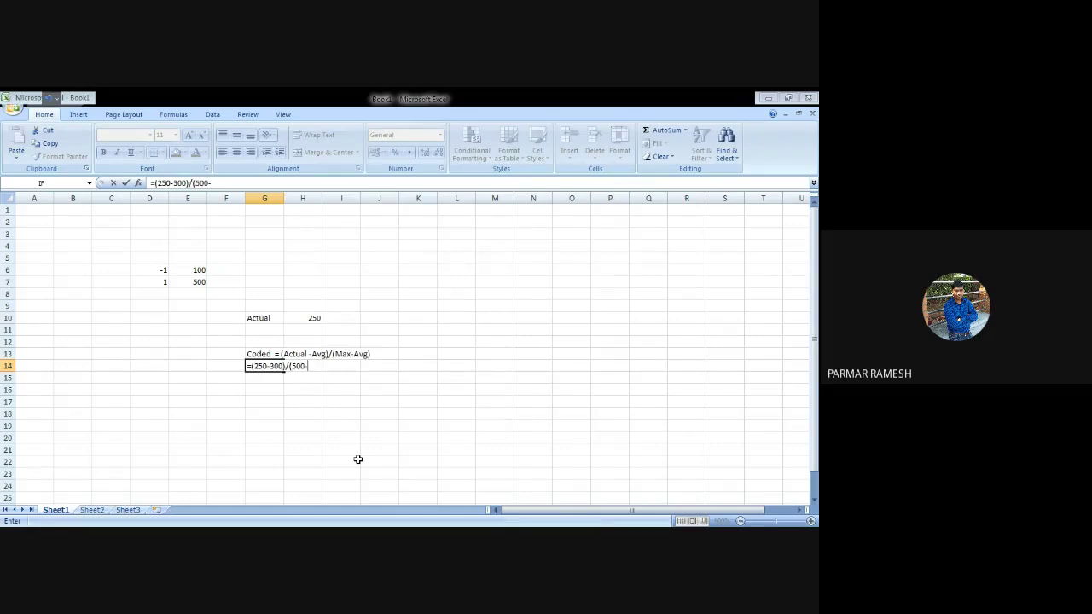
pyautogui.write('300)')
pyautogui.press('Return')
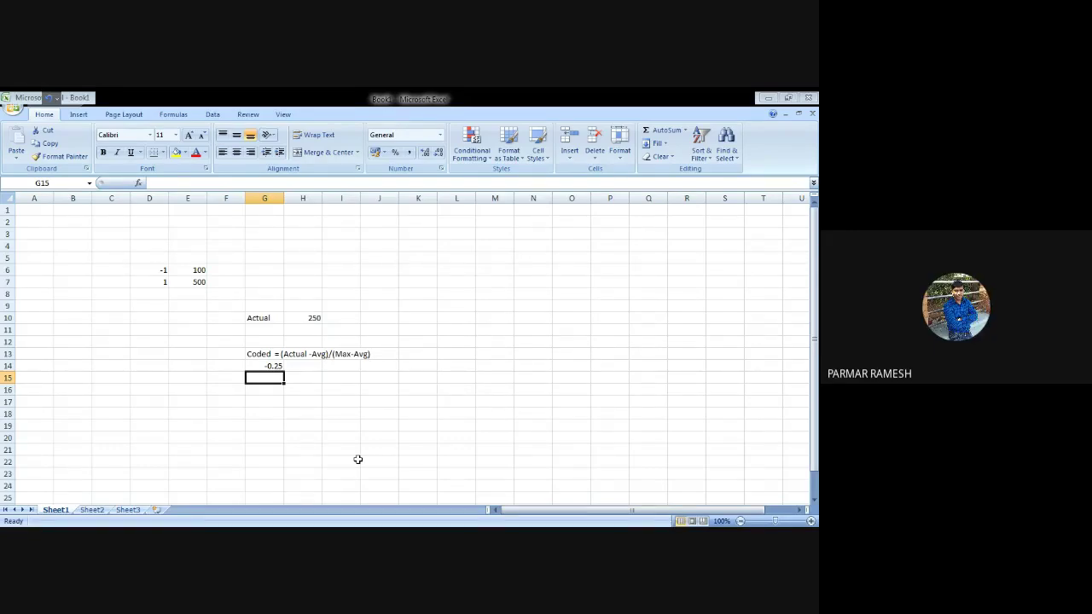
# Change the actual value in G14's formula to 300 so it reads =(300-300)/(500-300)
pyautogui.click(271, 365)
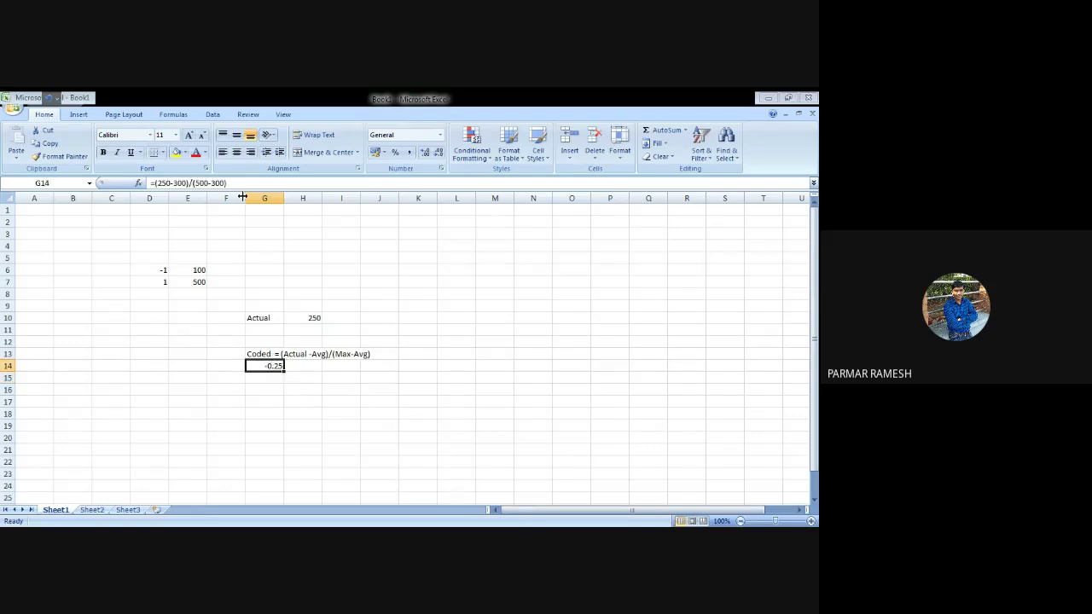
pyautogui.moveTo(157, 182); pyautogui.dragTo(176, 203)
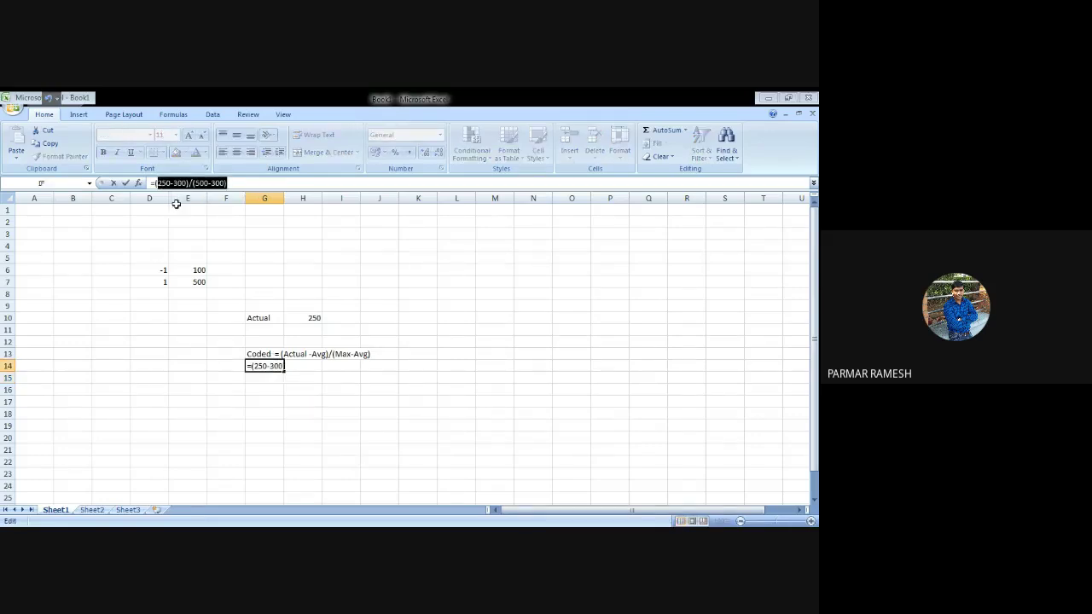
pyautogui.click(168, 183)
pyautogui.press('BackSpace')
pyautogui.press('BackSpace')
pyautogui.press('BackSpace')
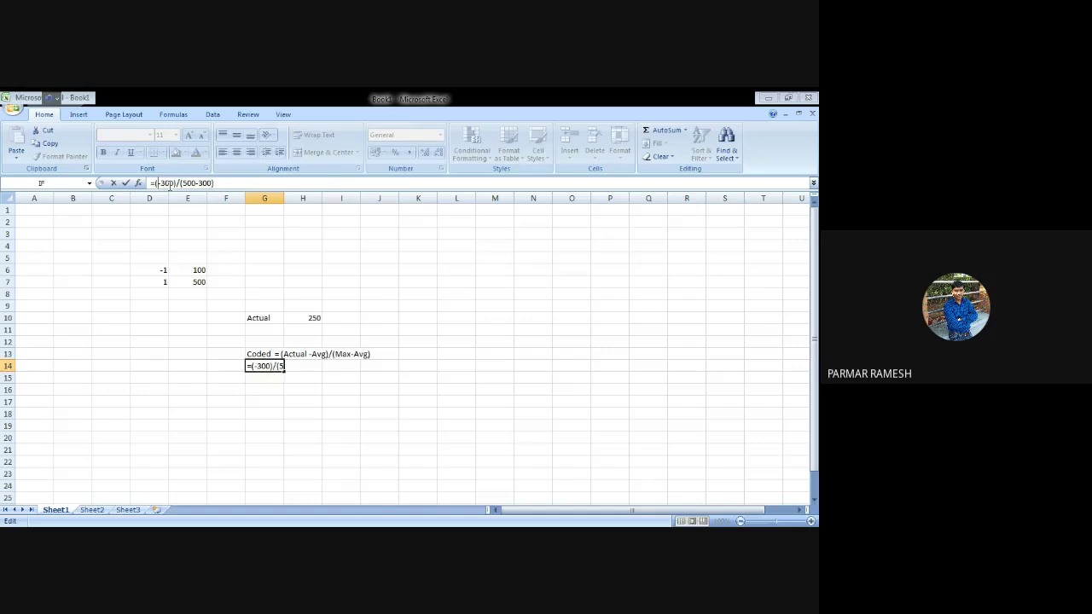
pyautogui.write('300')
pyautogui.press('Return')
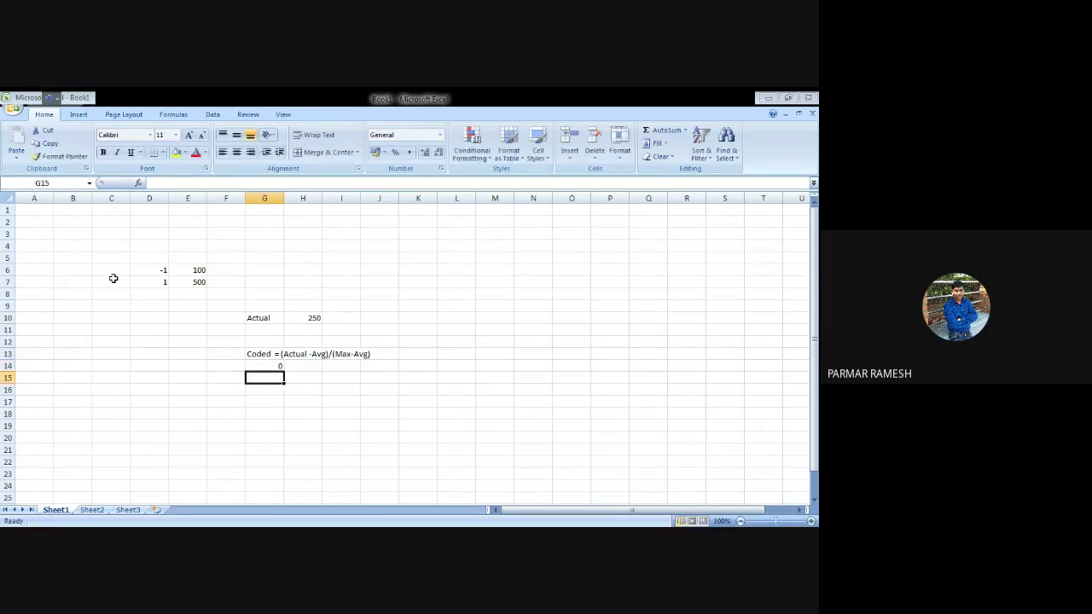
pyautogui.hotkey('ctrl', 'a')
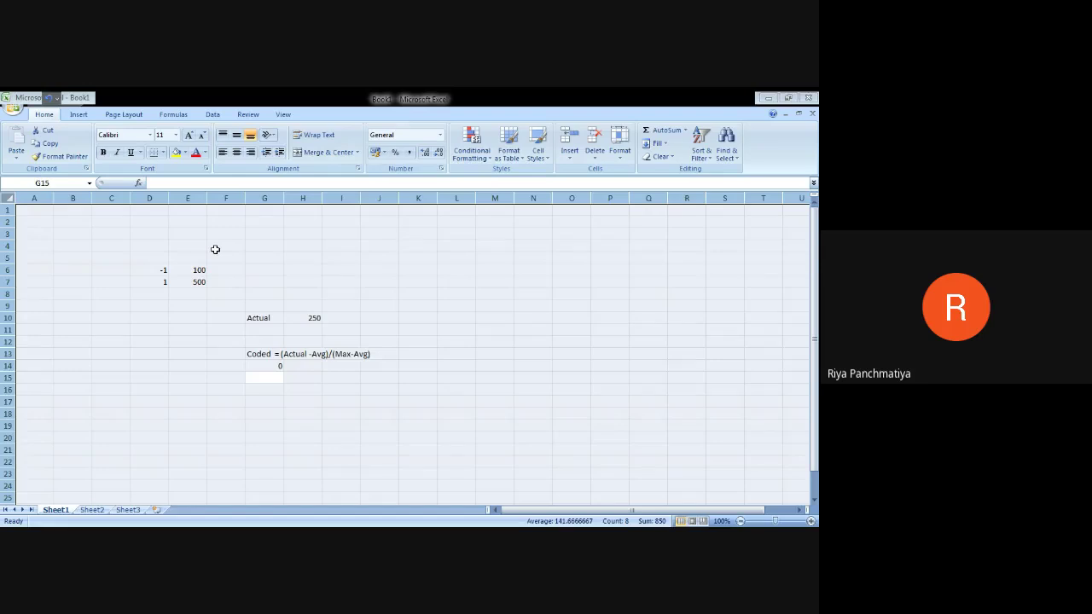
pyautogui.click(271, 259)
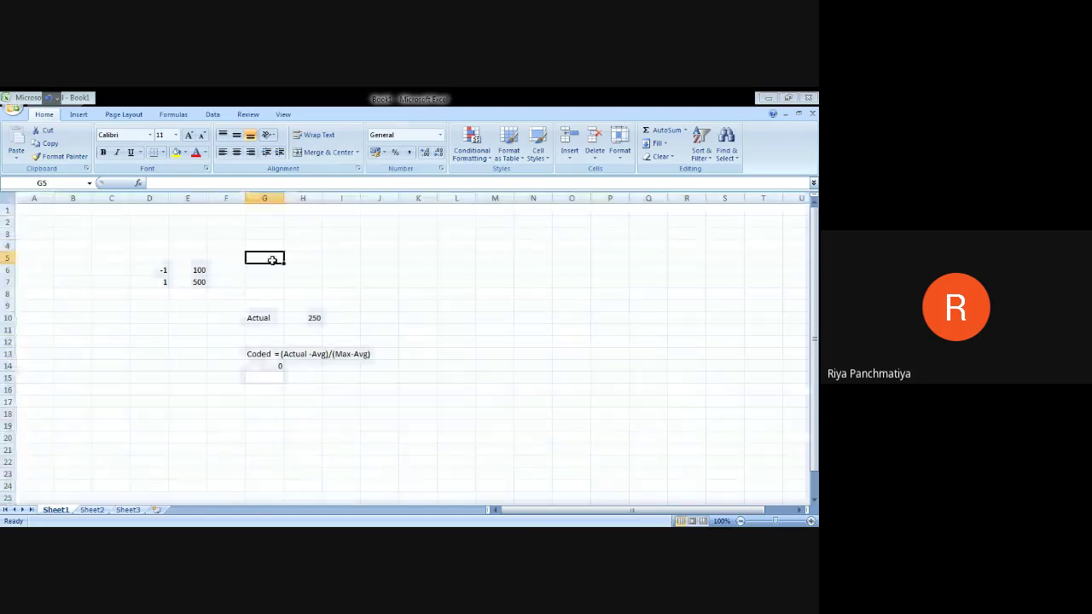
pyautogui.click(201, 267)
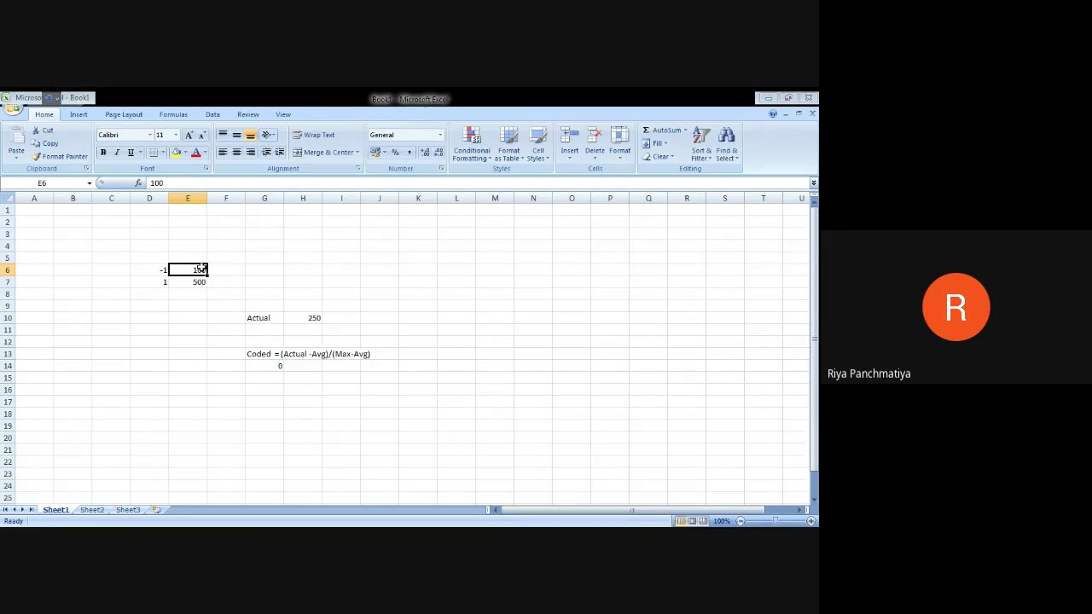
pyautogui.hotkey('shift', 'Left')
pyautogui.hotkey('shift', 'Down')
pyautogui.click(271, 260)
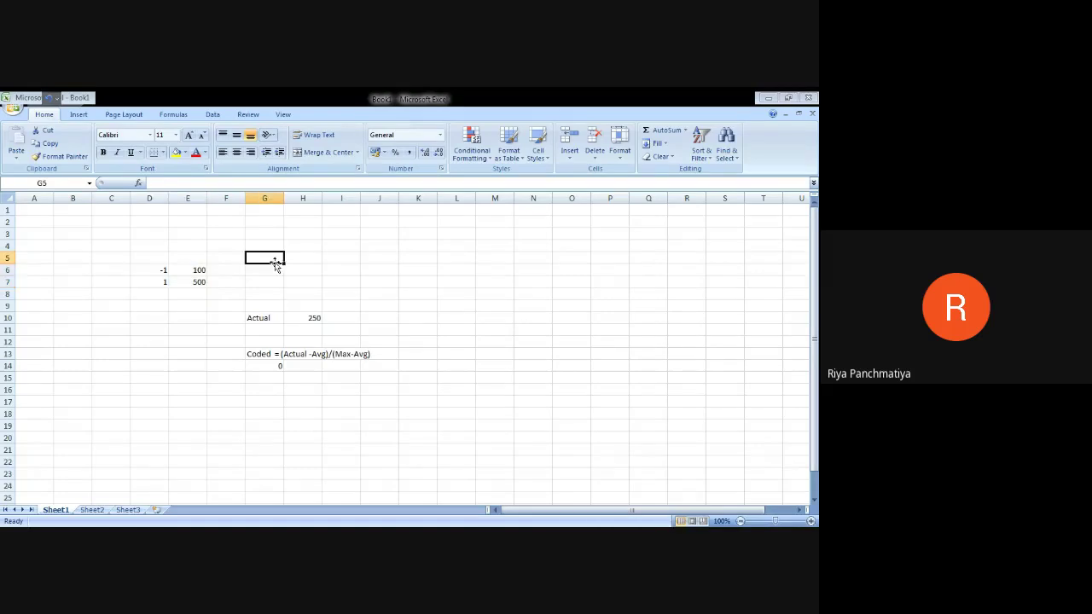
# Set the font size of the whole worksheet to 16
pyautogui.hotkey('ctrl', 'a')
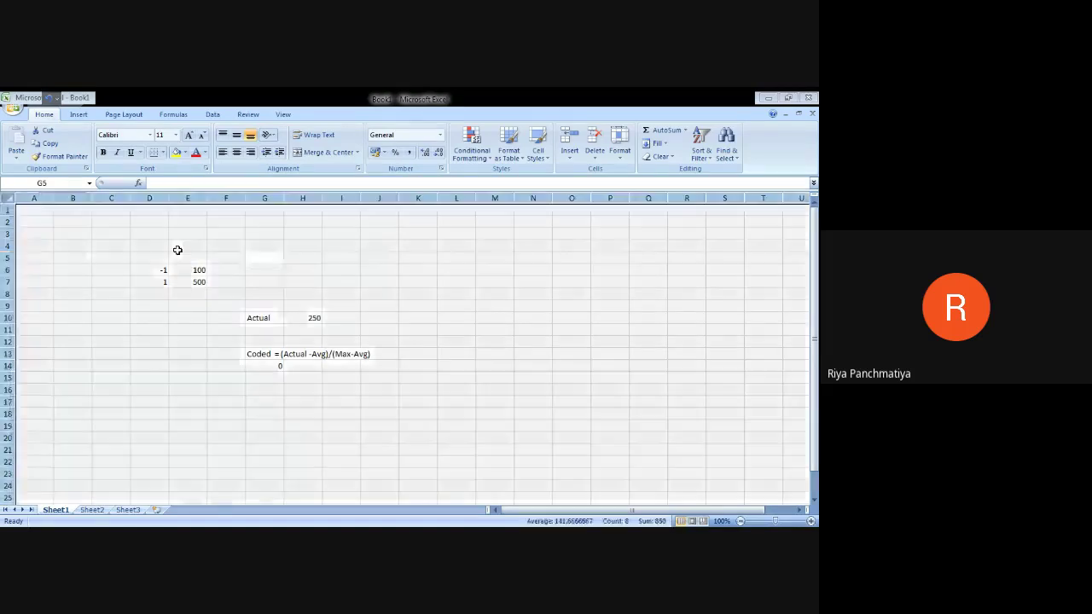
pyautogui.click(175, 135)
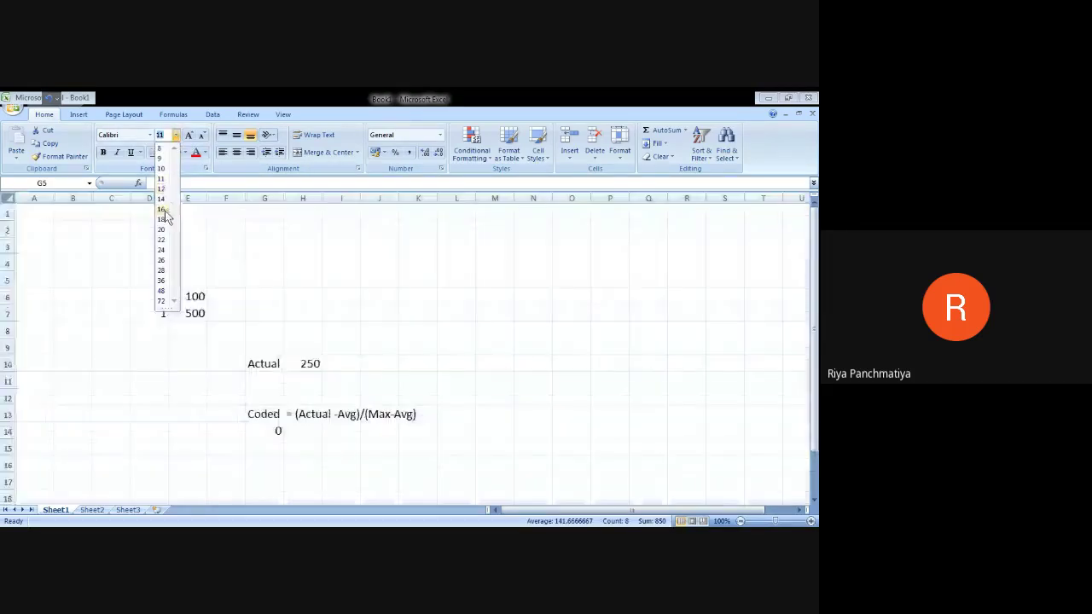
pyautogui.click(162, 209)
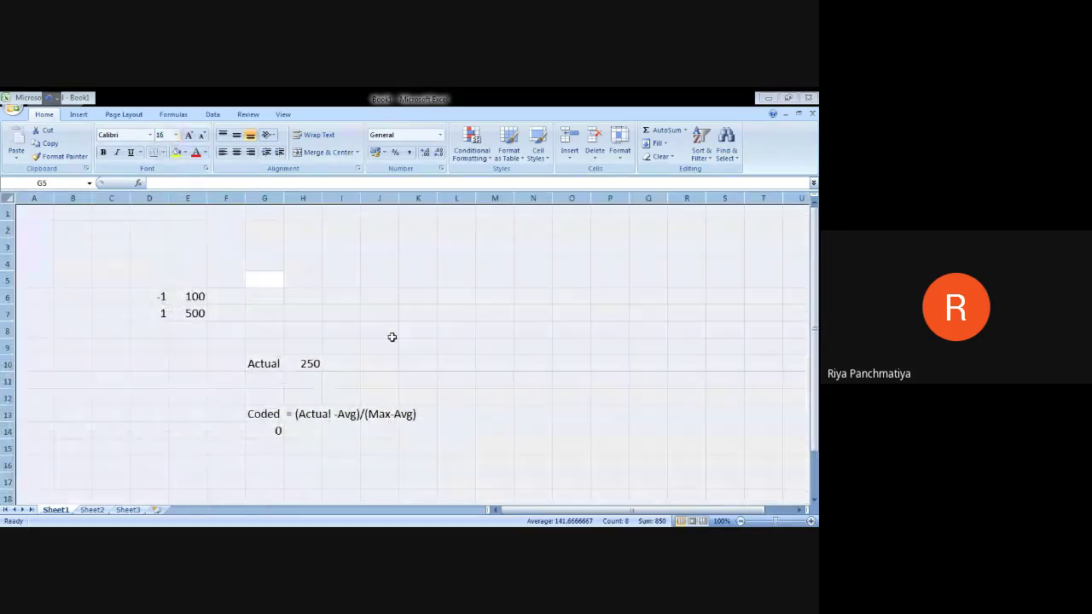
pyautogui.click(418, 408)
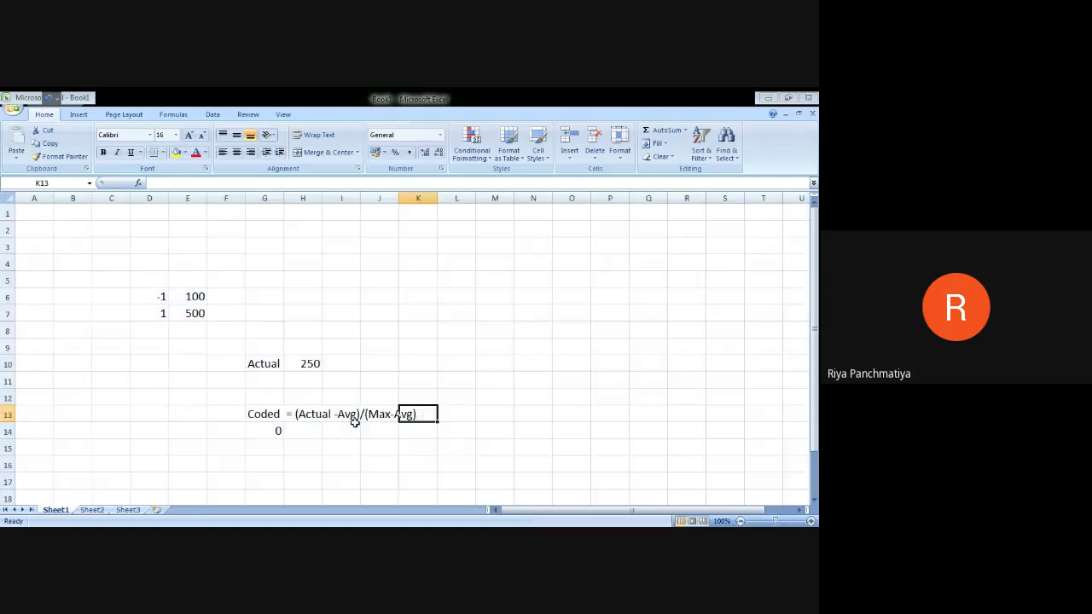
# Enter 400 in G16 and calculate its coded value in I16 with =(400-300)/(500-300)
pyautogui.click(277, 449)
pyautogui.click(274, 461)
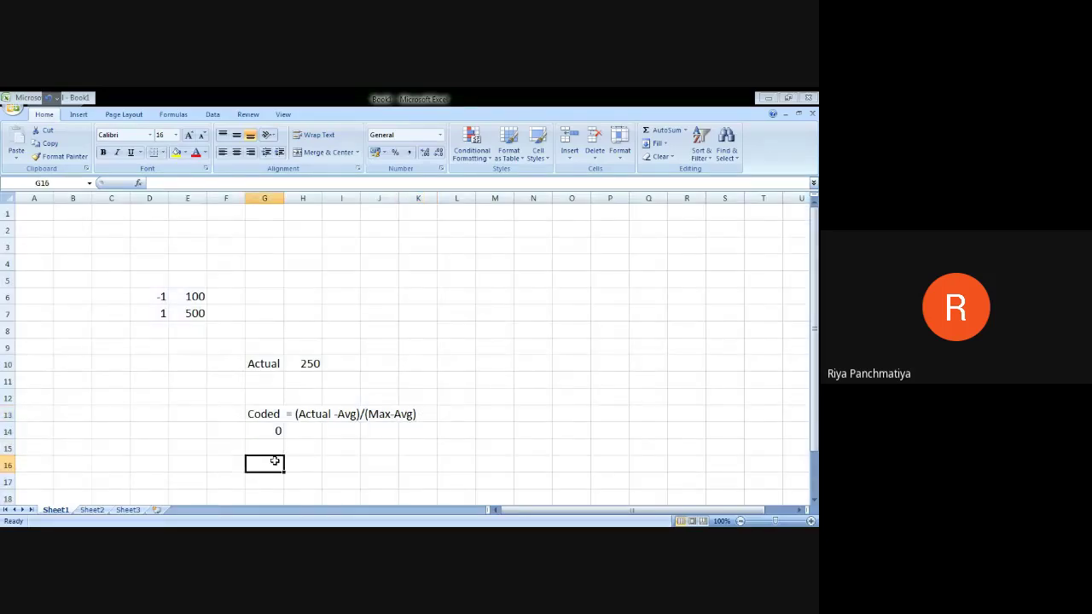
pyautogui.write('400')
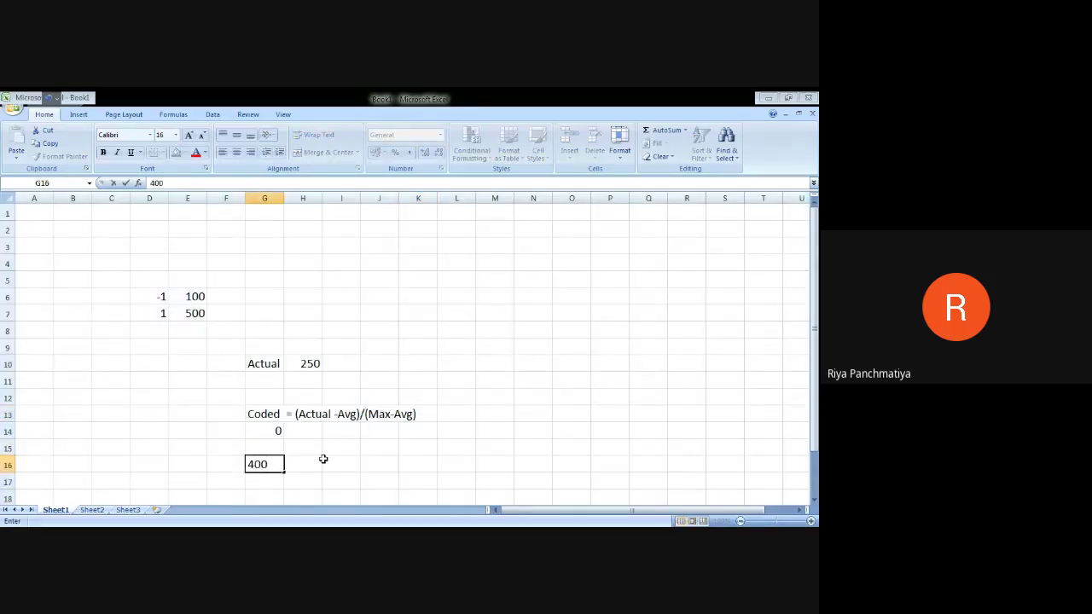
pyautogui.click(337, 464)
pyautogui.write('=')
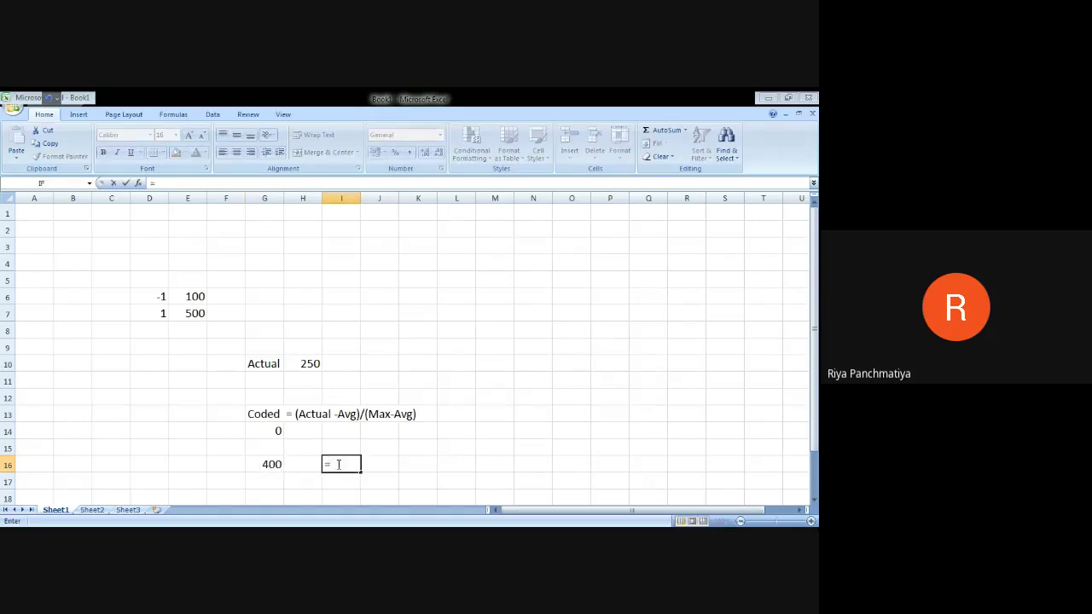
pyautogui.write('(400-300)')
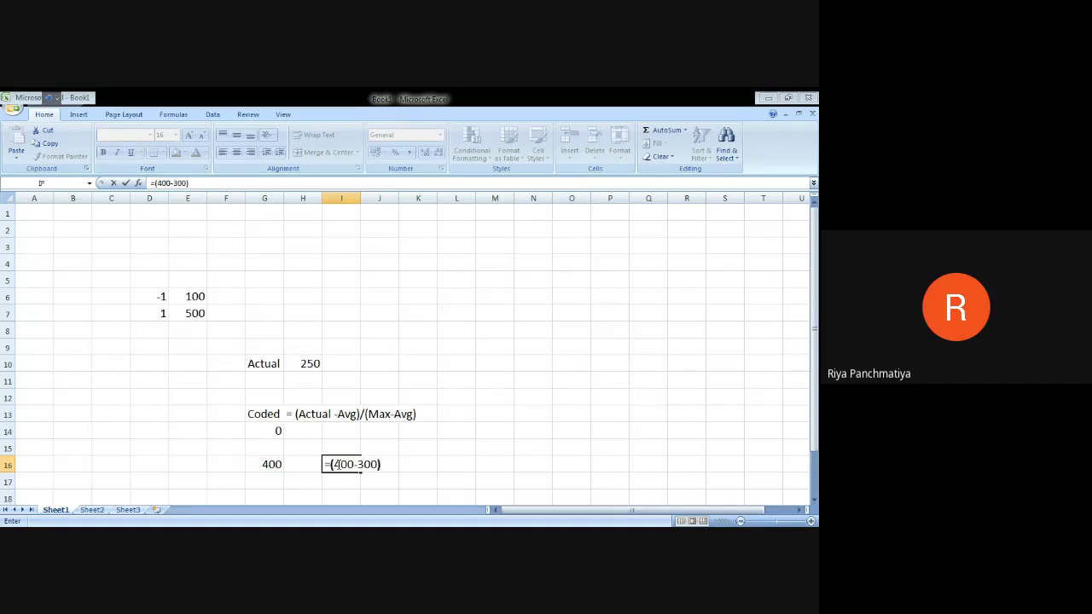
pyautogui.write('/(500-300)')
pyautogui.press('Return')
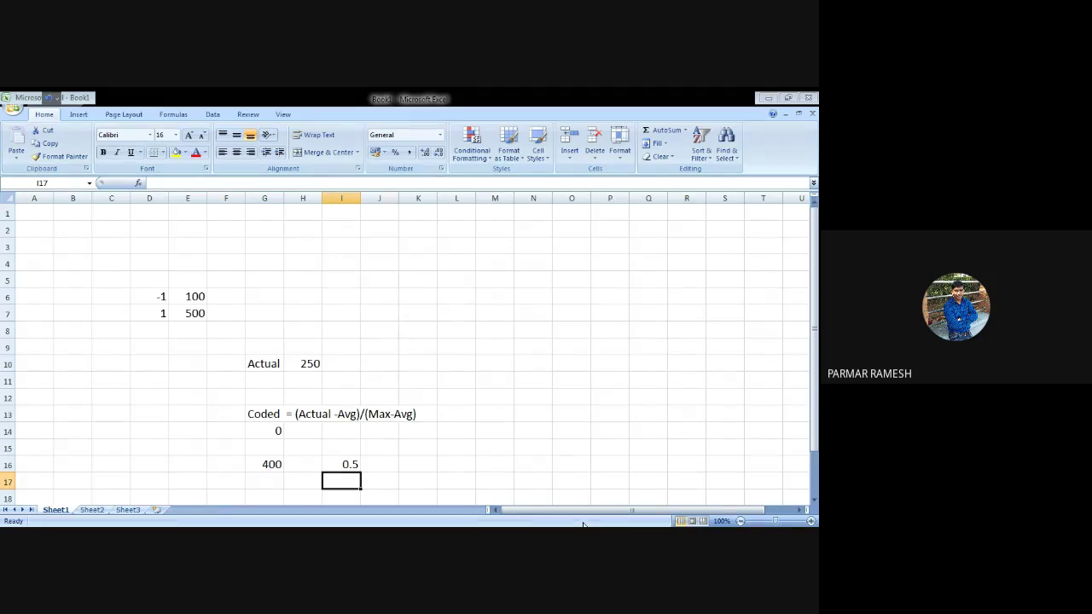
# Enter the coded value -0.5 in O13 and the equation =(Actua-300)/(500-300) in P13
pyautogui.click(580, 418)
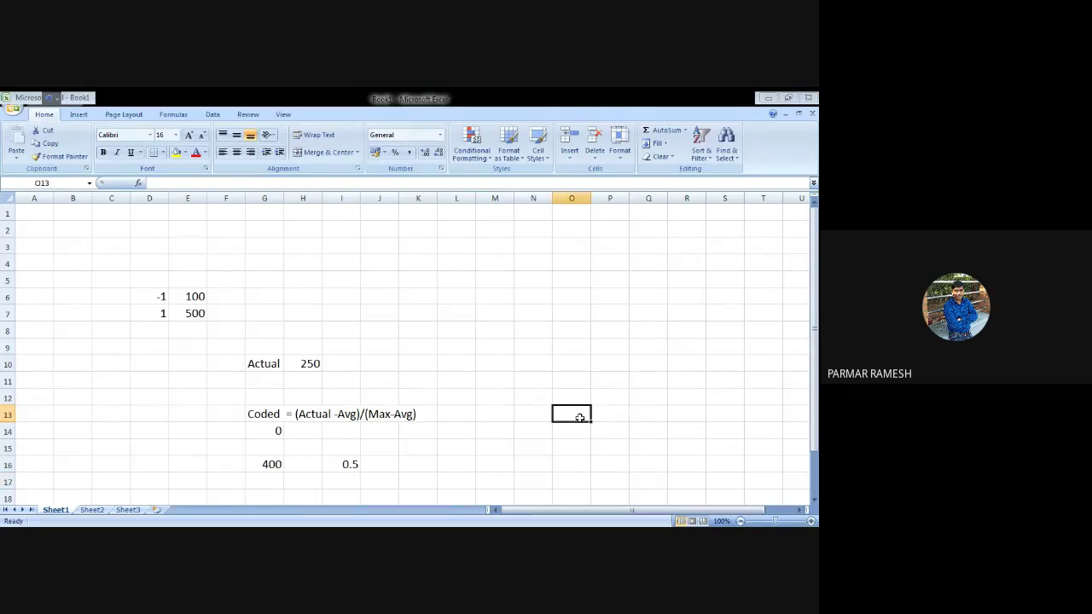
pyautogui.write('-0.5')
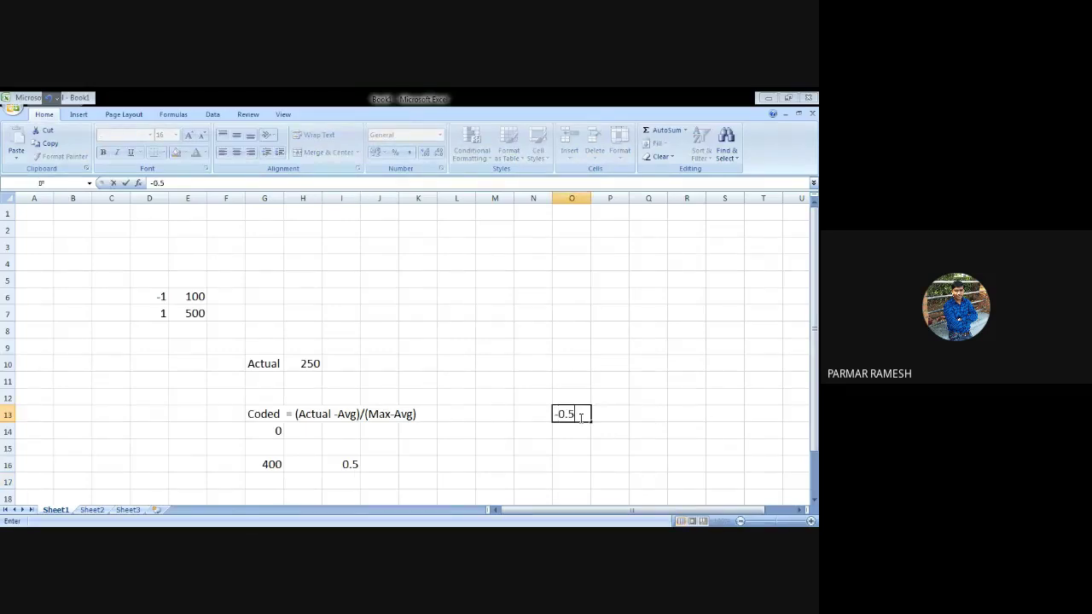
pyautogui.click(616, 410)
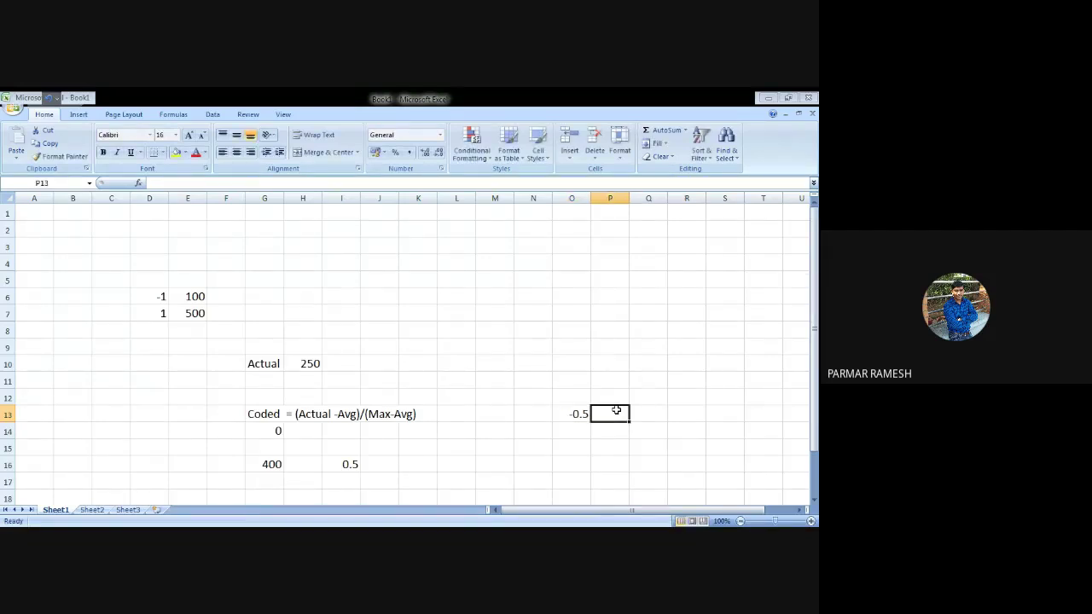
pyautogui.write('=')
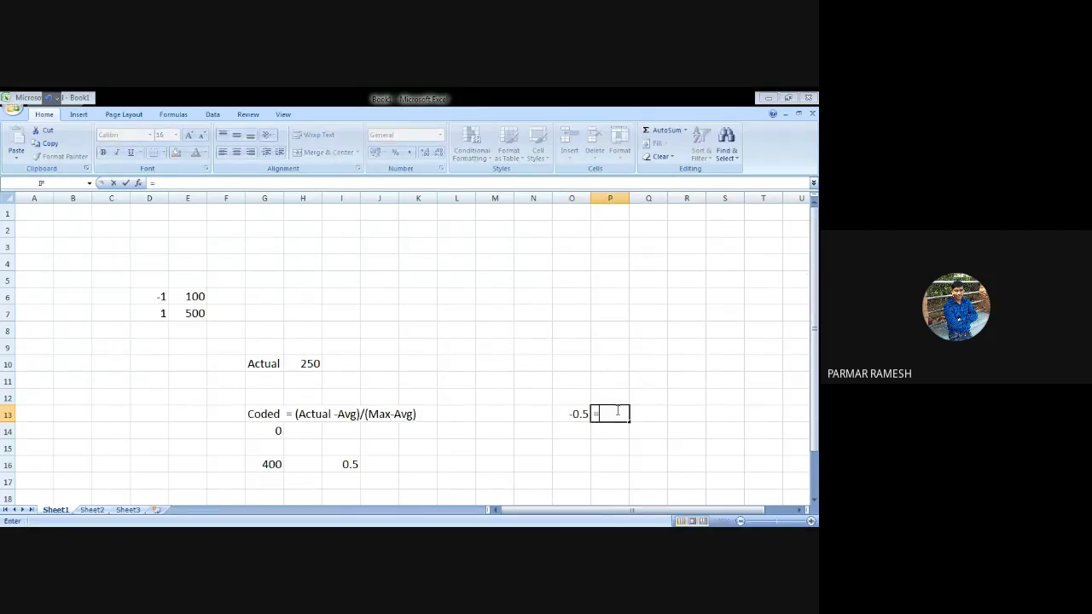
pyautogui.write('(Ac')
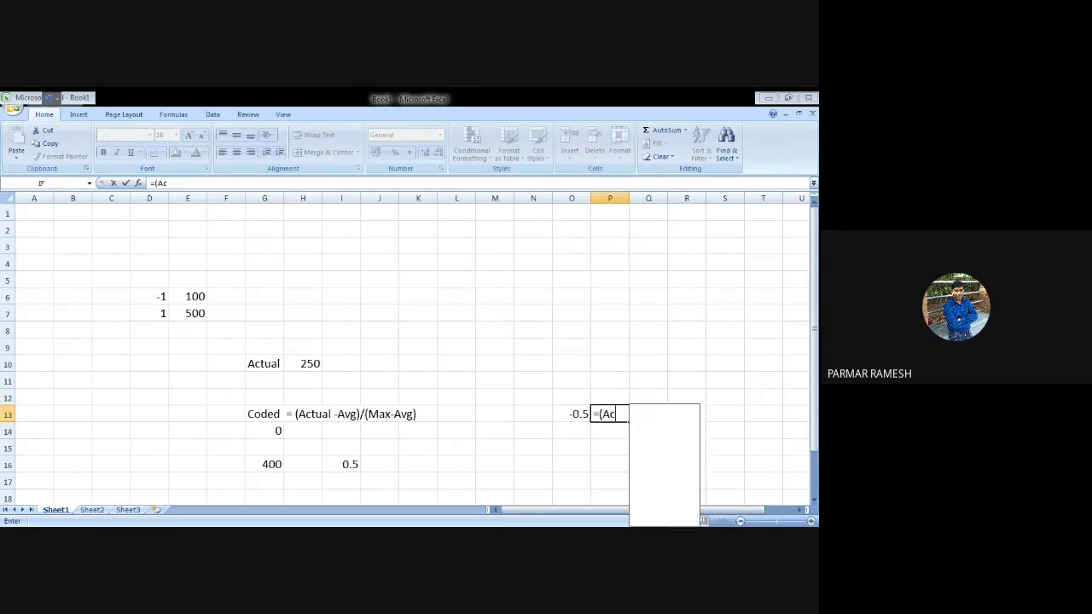
pyautogui.write('tua-')
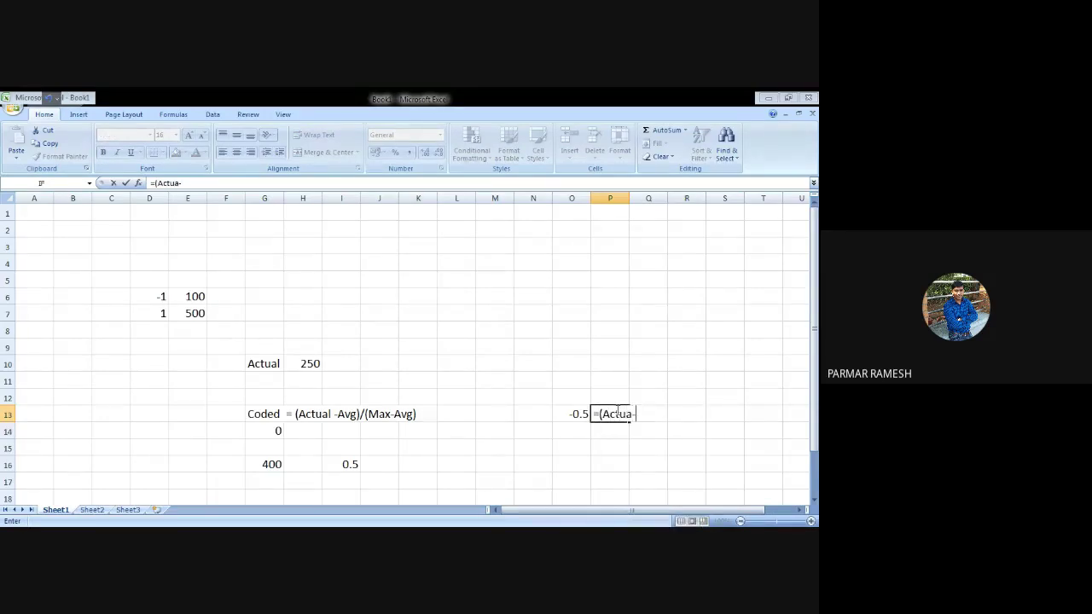
pyautogui.write('300)/(500-')
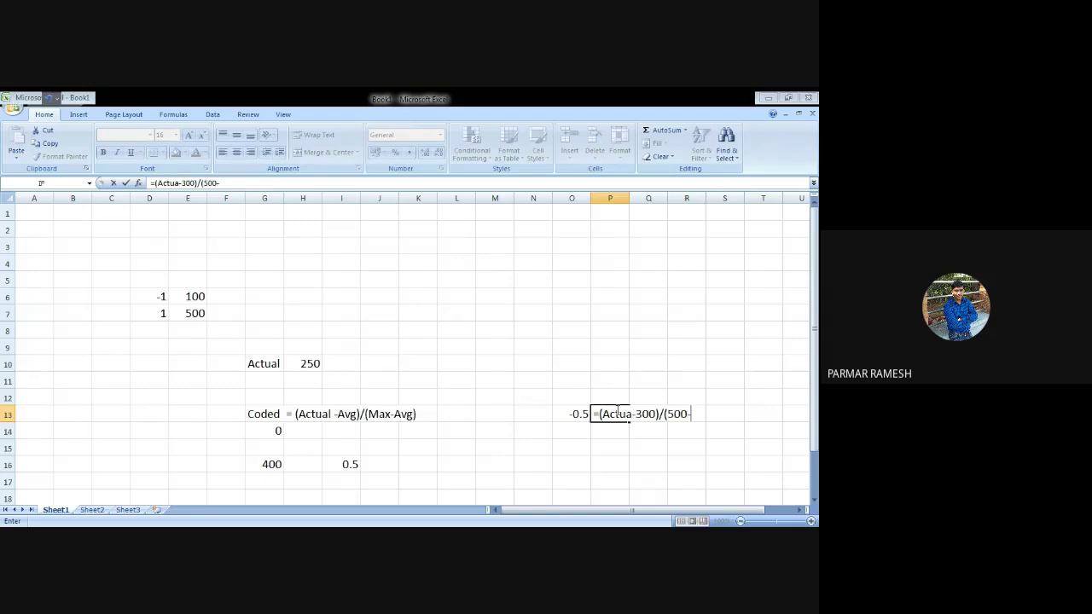
pyautogui.write('300)')
pyautogui.press('Return')
# Remove the equals sign from P13 to make it the plain text (Actua-300)/(500-300)
pyautogui.click(614, 414)
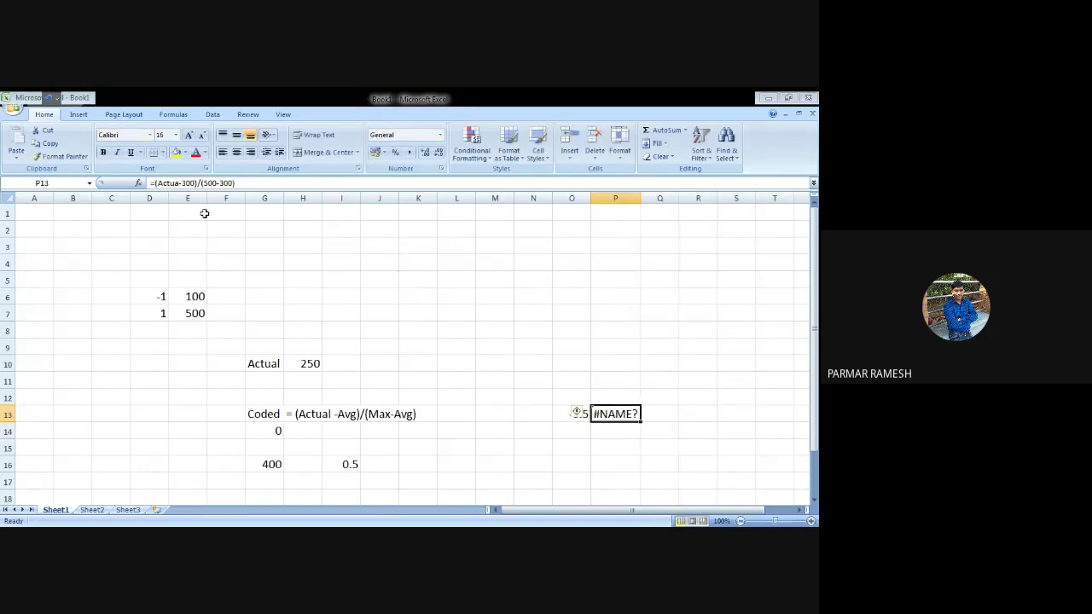
pyautogui.click(155, 182)
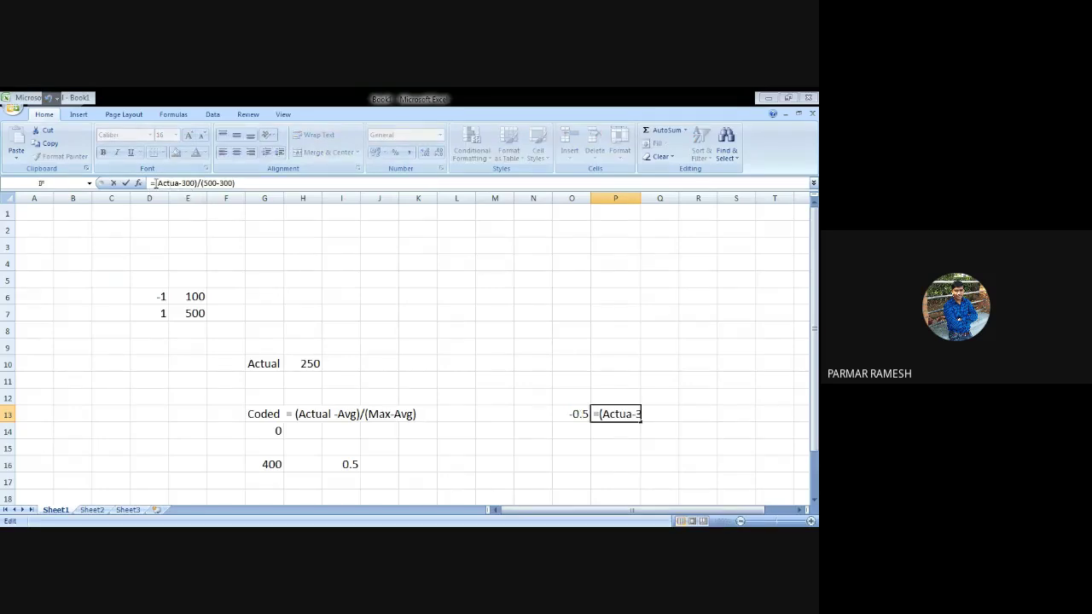
pyautogui.press('BackSpace')
pyautogui.press('Return')
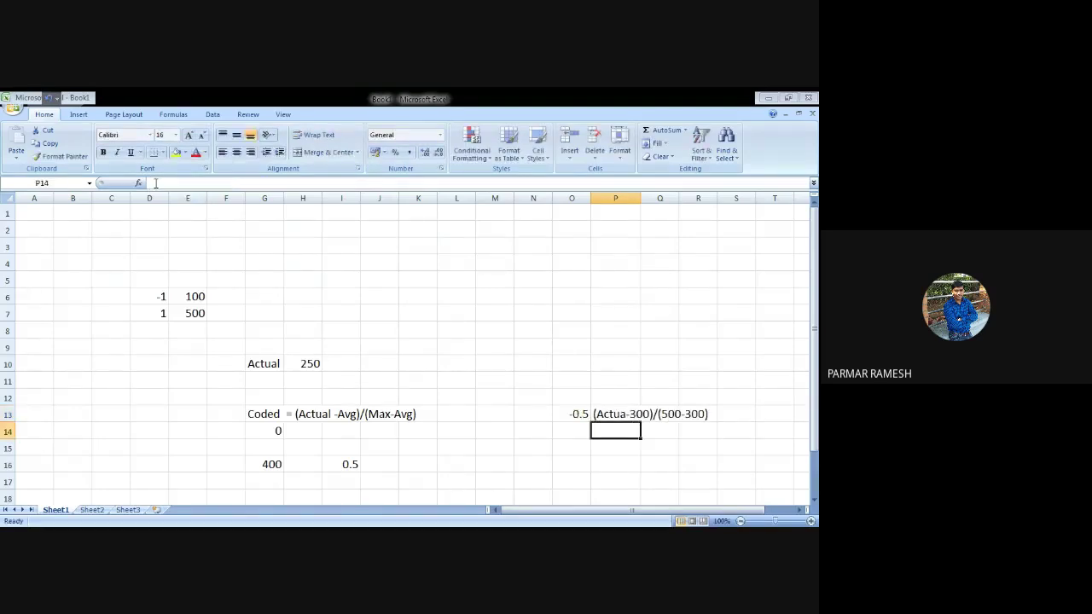
# Calculate =200*(-0.5) in O15 and write the remaining side of the equation, Actual -300, in P15
pyautogui.click(587, 442)
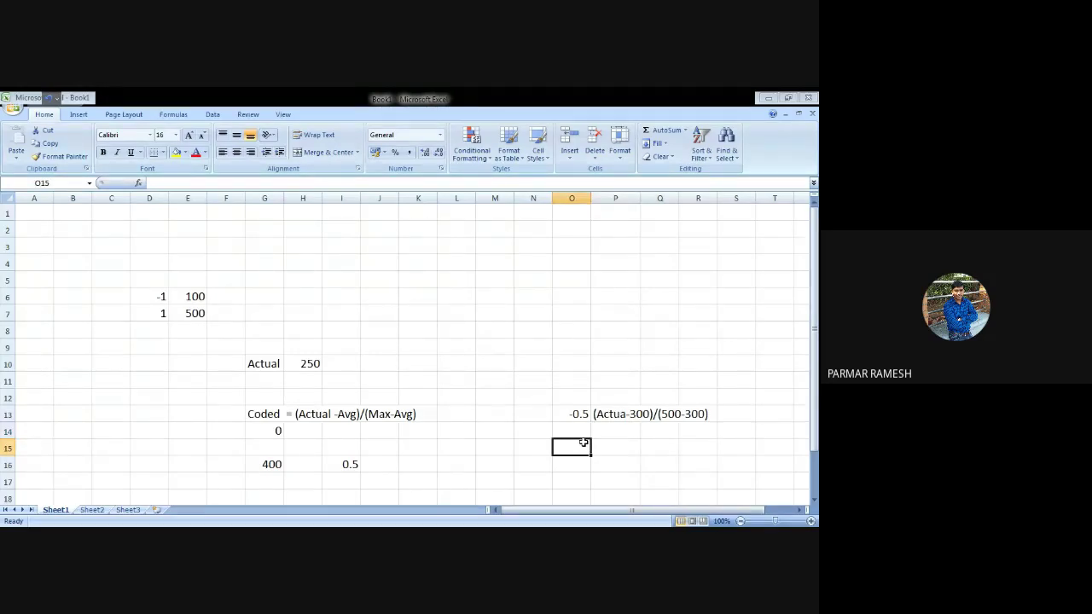
pyautogui.write('=2')
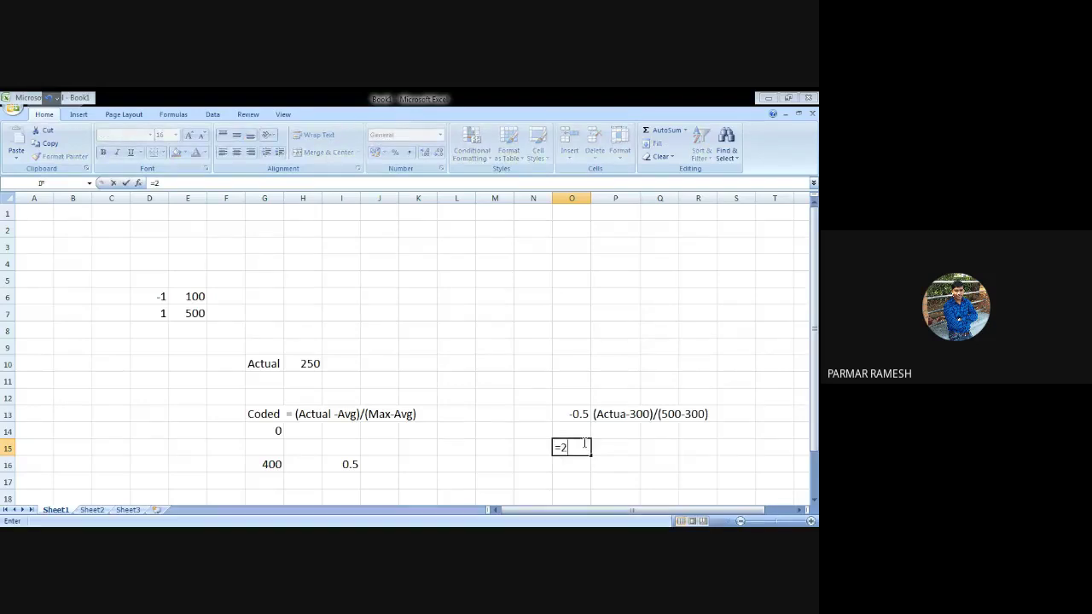
pyautogui.write('00*(-0.5)')
pyautogui.press('Return')
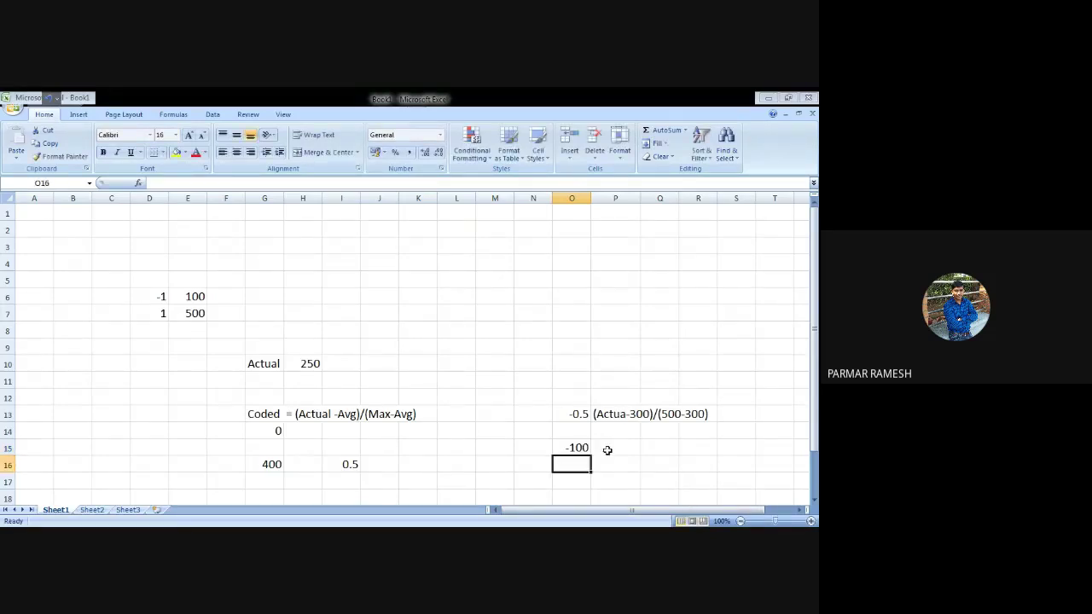
pyautogui.click(607, 449)
pyautogui.write('Ac')
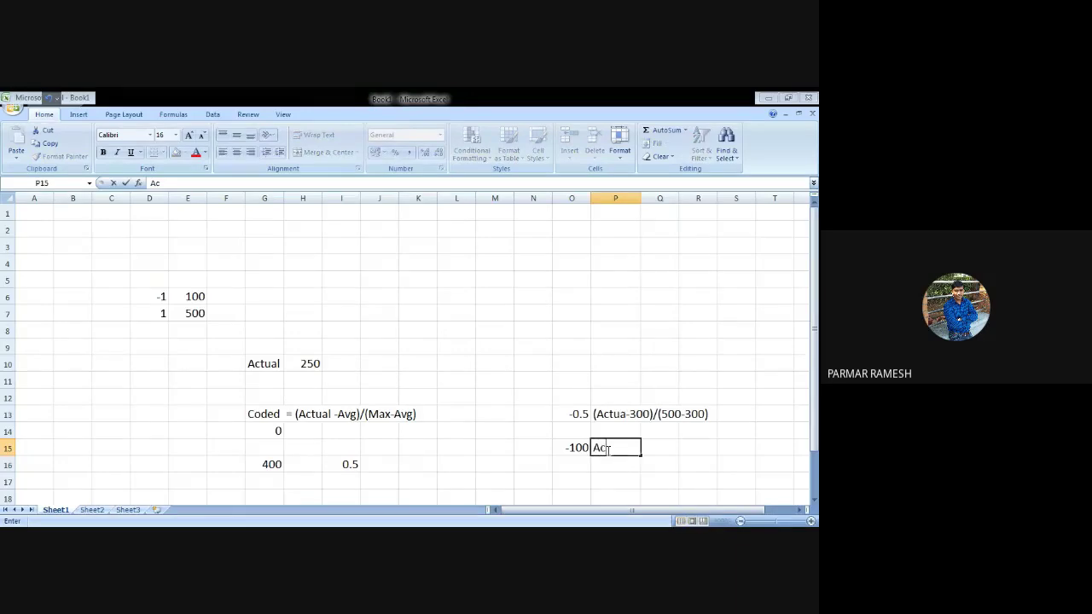
pyautogui.write('tual -300')
pyautogui.press('Return')
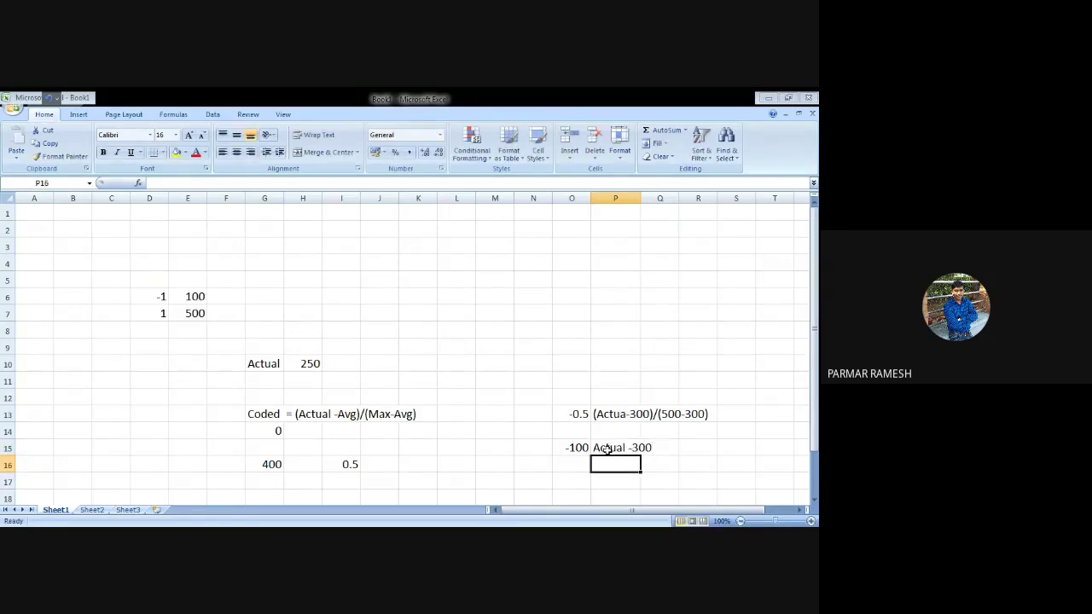
# Enter the rearranged equation in row 17, with 300-100 in O17 and Actual in P17
pyautogui.click(575, 478)
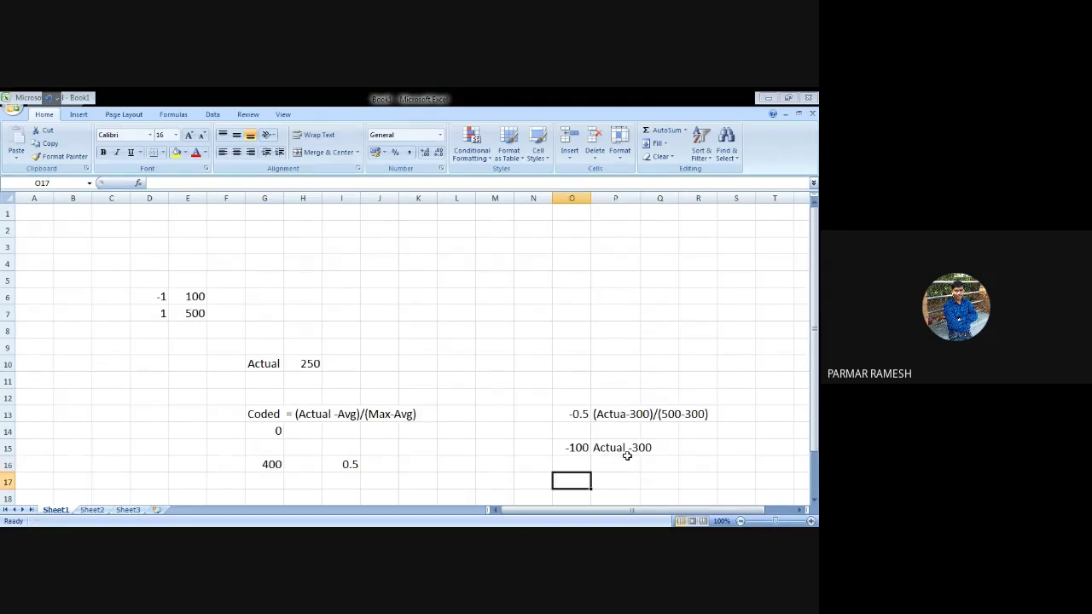
pyautogui.write('300-100')
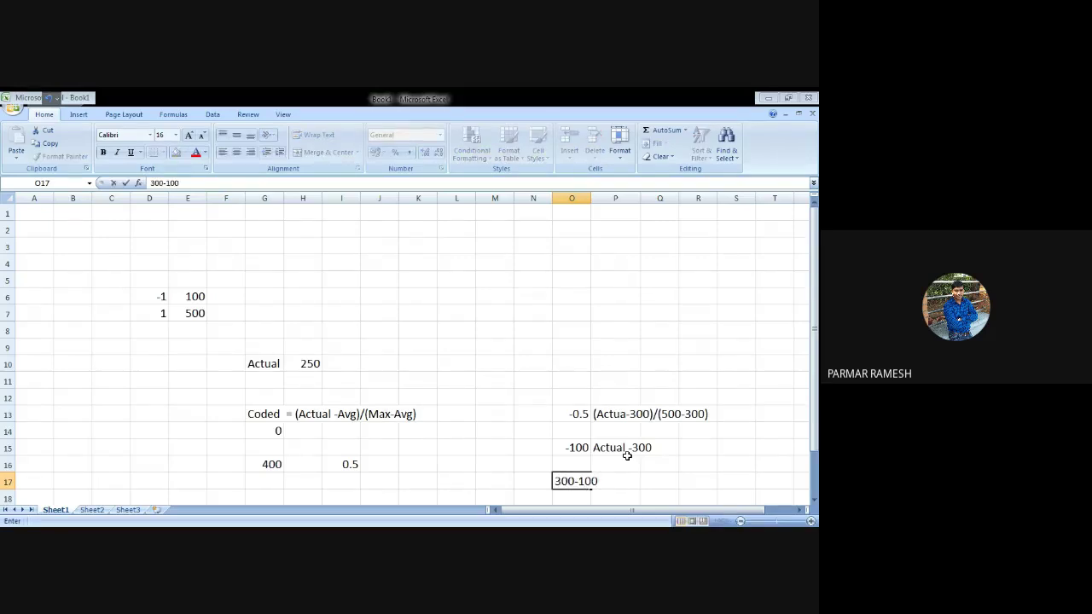
pyautogui.press('Tab')
pyautogui.write('Act')
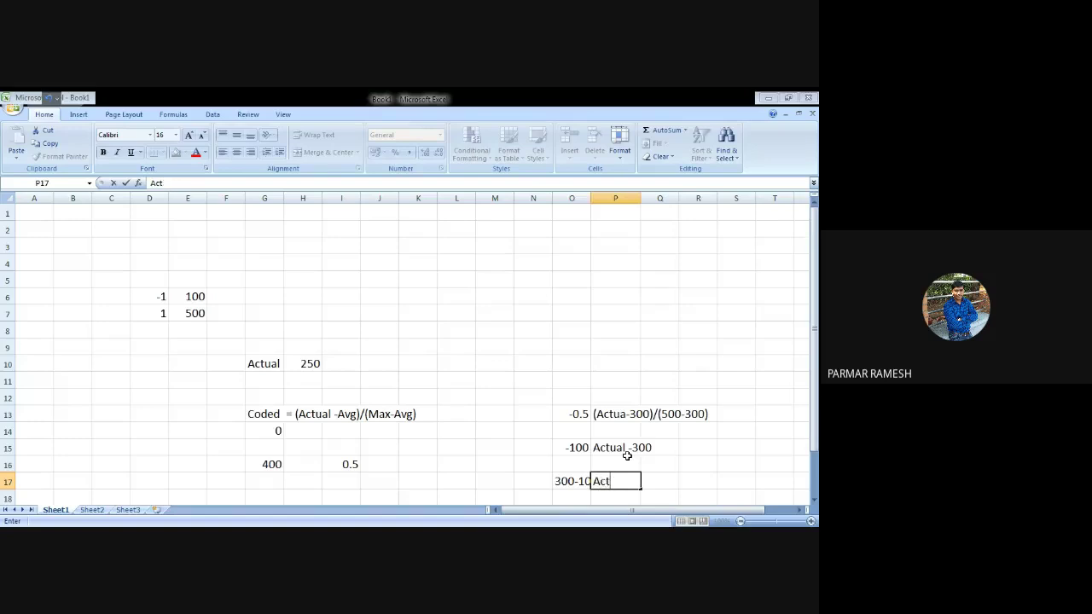
pyautogui.write('ual')
pyautogui.press('Return')
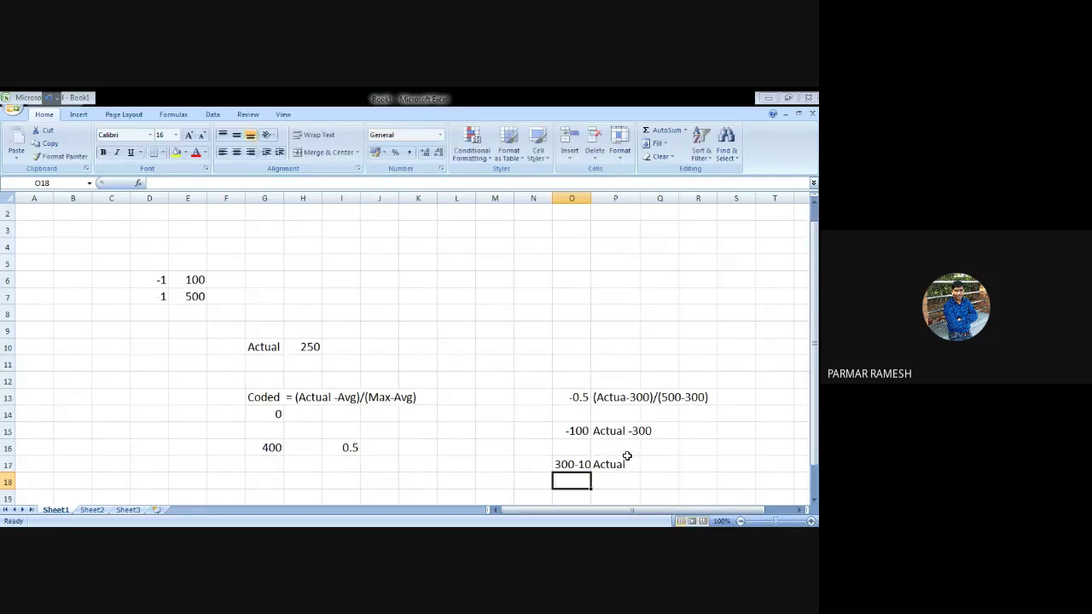
# Enter the resulting actual value 200 in O18, below the 300-100 expression
pyautogui.click(571, 464)
pyautogui.doubleClick(579, 464)
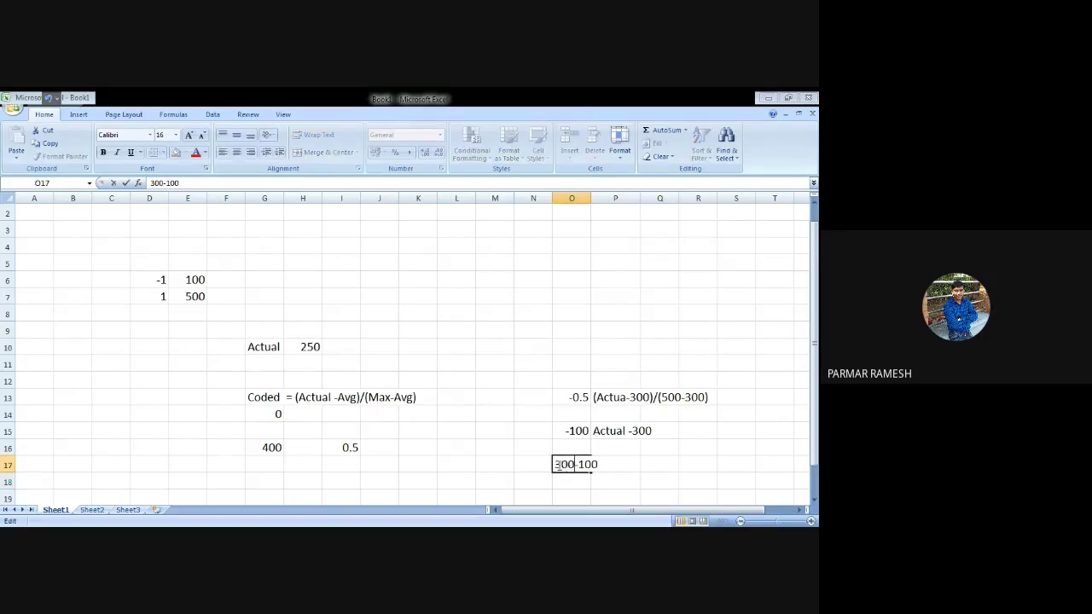
pyautogui.click(555, 464)
pyautogui.click(566, 481)
pyautogui.write('200')
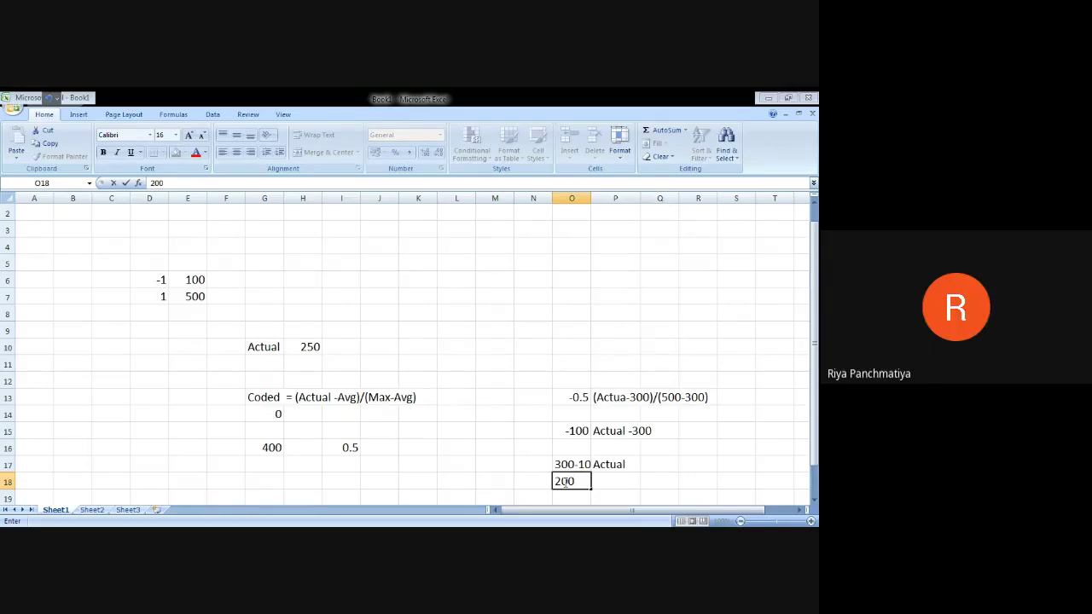
pyautogui.click(612, 483)
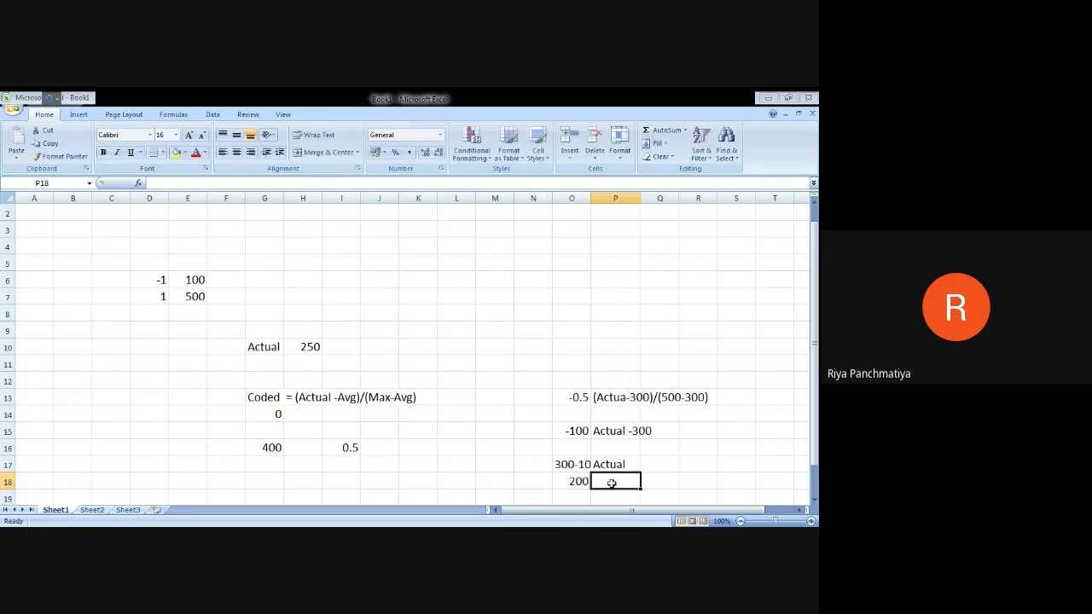
# Autofit the width of column O to its contents
pyautogui.click(580, 462)
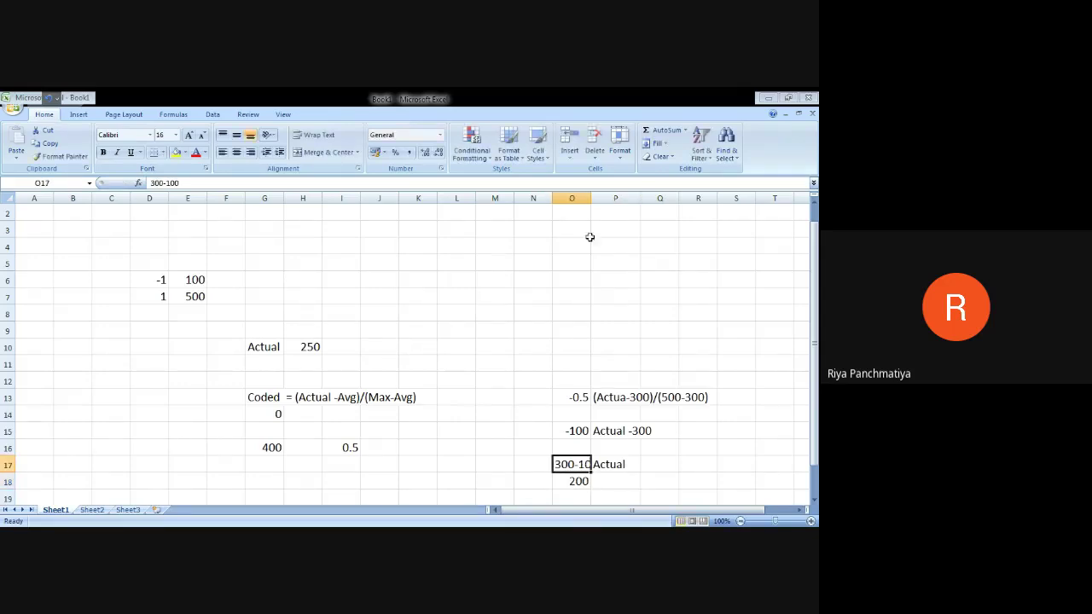
pyautogui.doubleClick(591, 201)
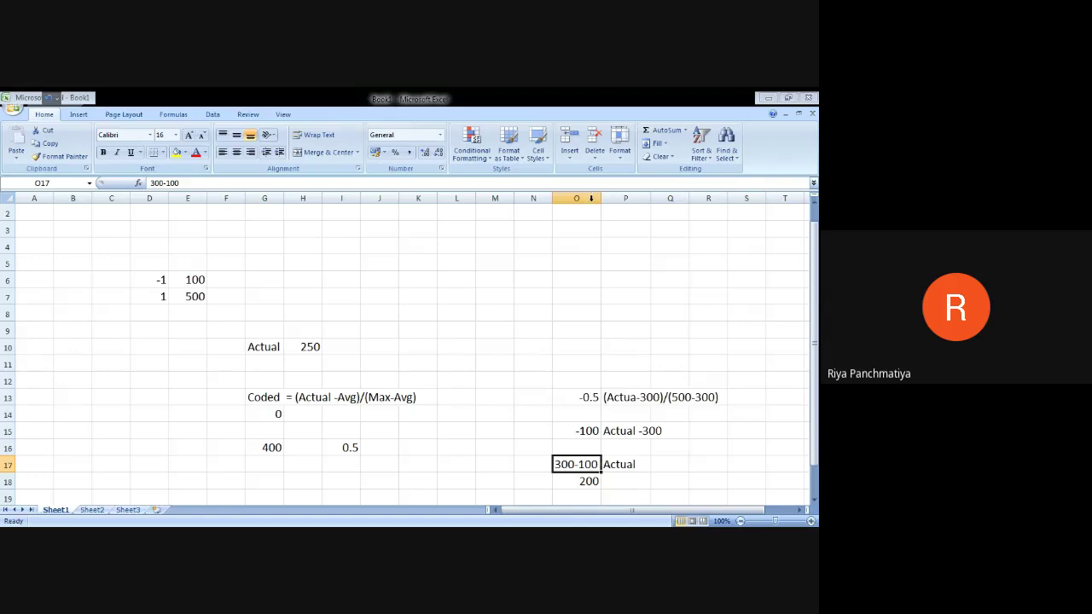
pyautogui.click(672, 471)
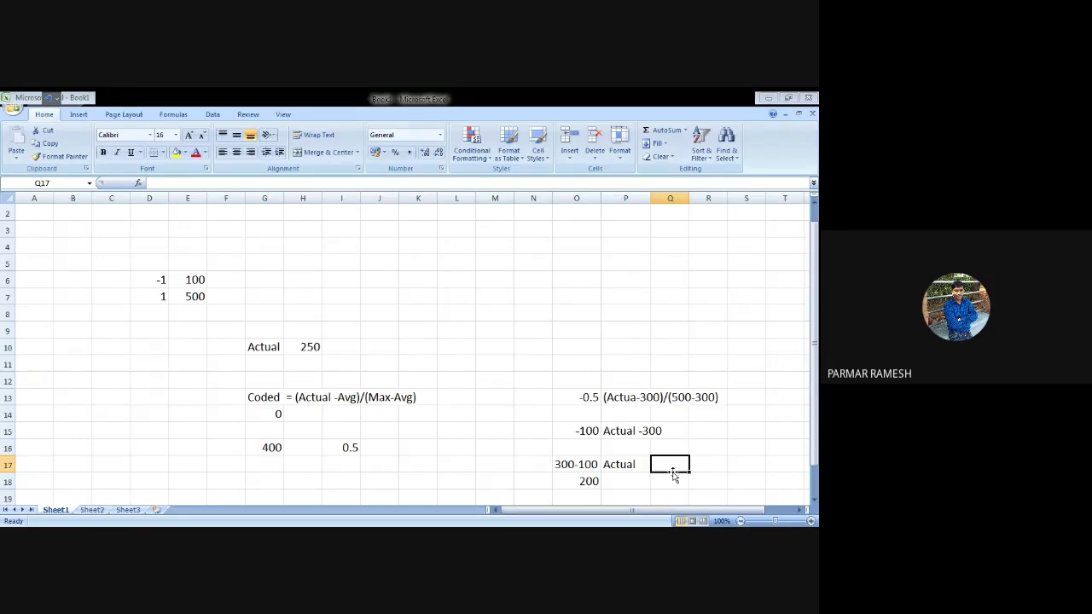
pyautogui.click(473, 316)
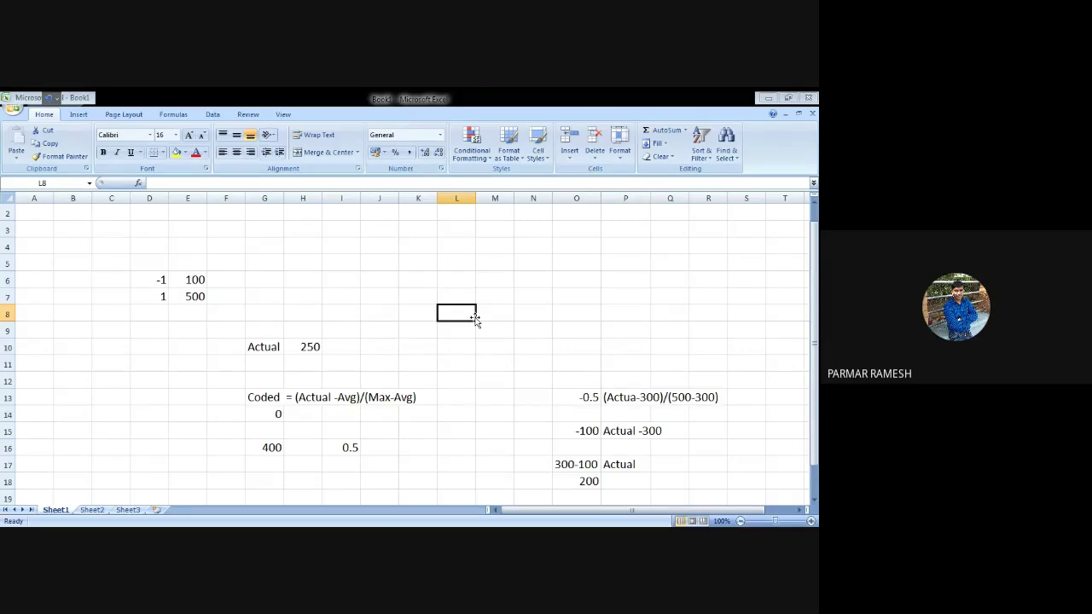
# Change the actual value in G14's formula to 350 so it reads =(350-300)/(500-300)
pyautogui.click(268, 409)
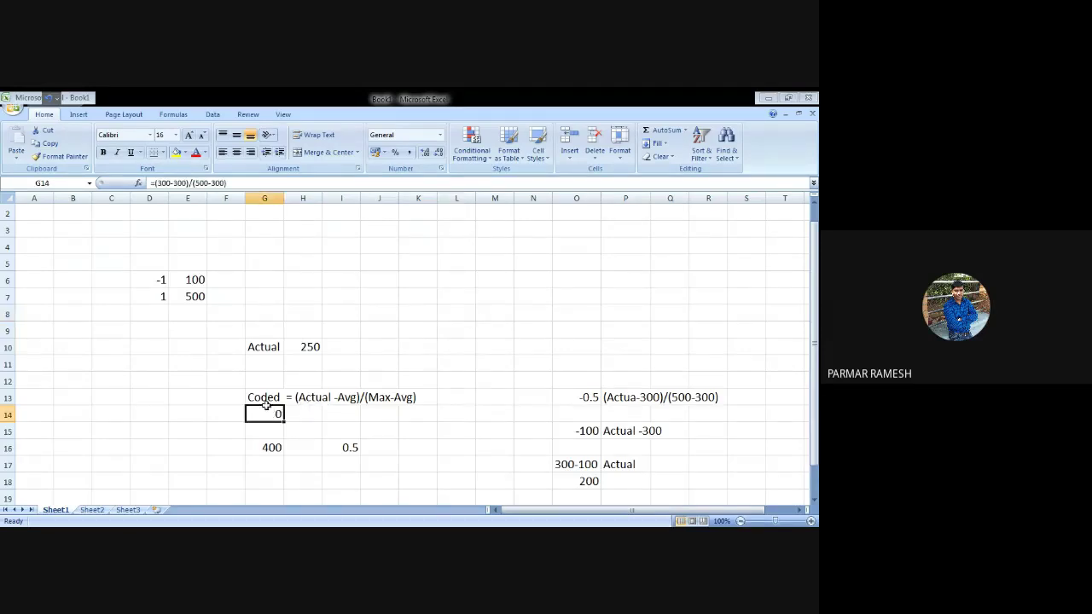
pyautogui.click(172, 183)
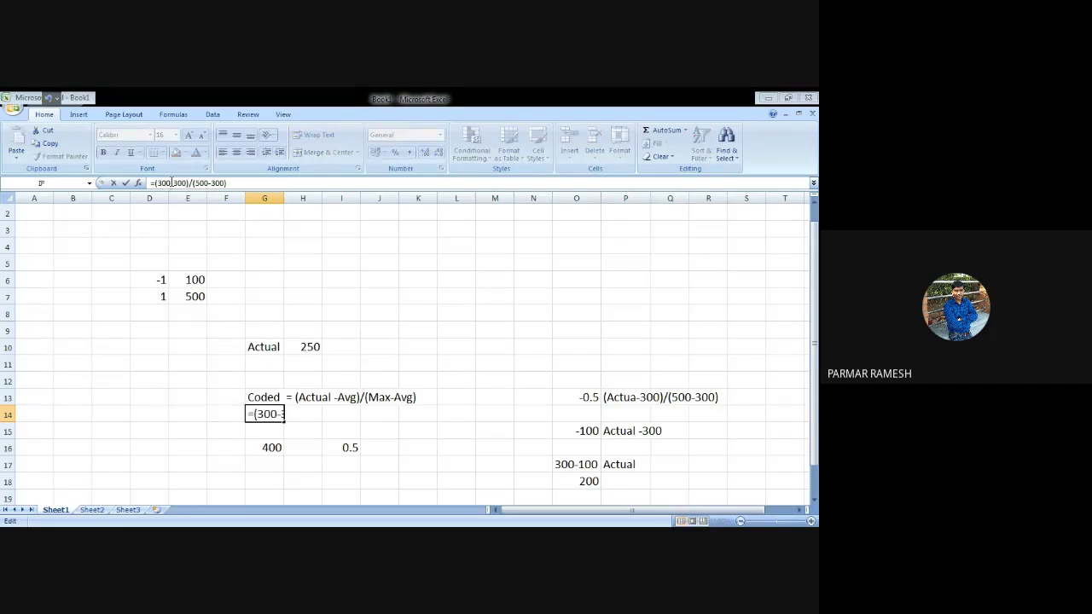
pyautogui.press('BackSpace')
pyautogui.press('BackSpace')
pyautogui.write('50')
pyautogui.press('Return')
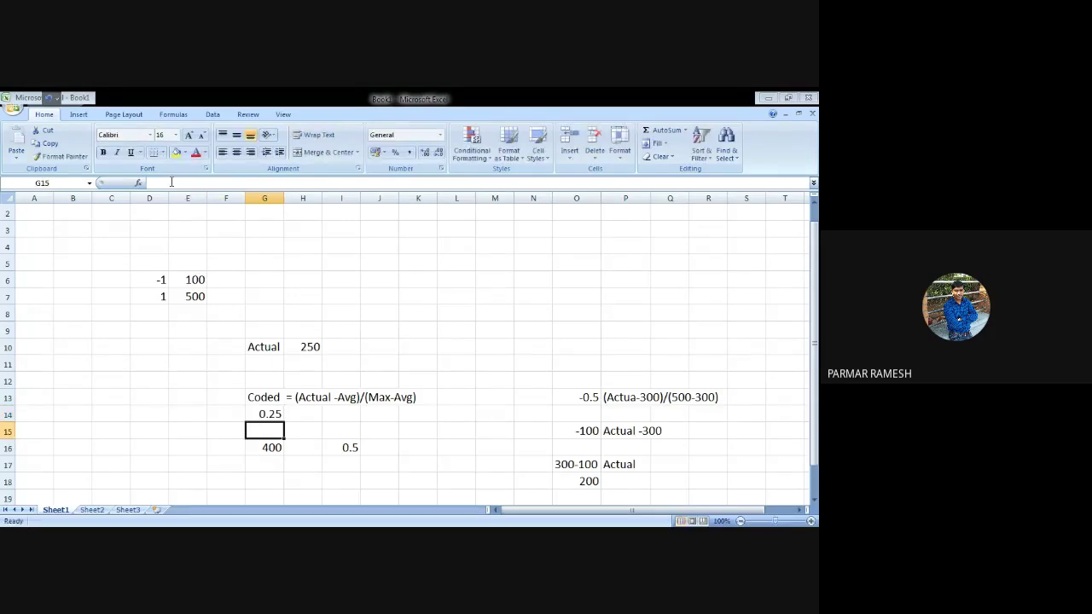
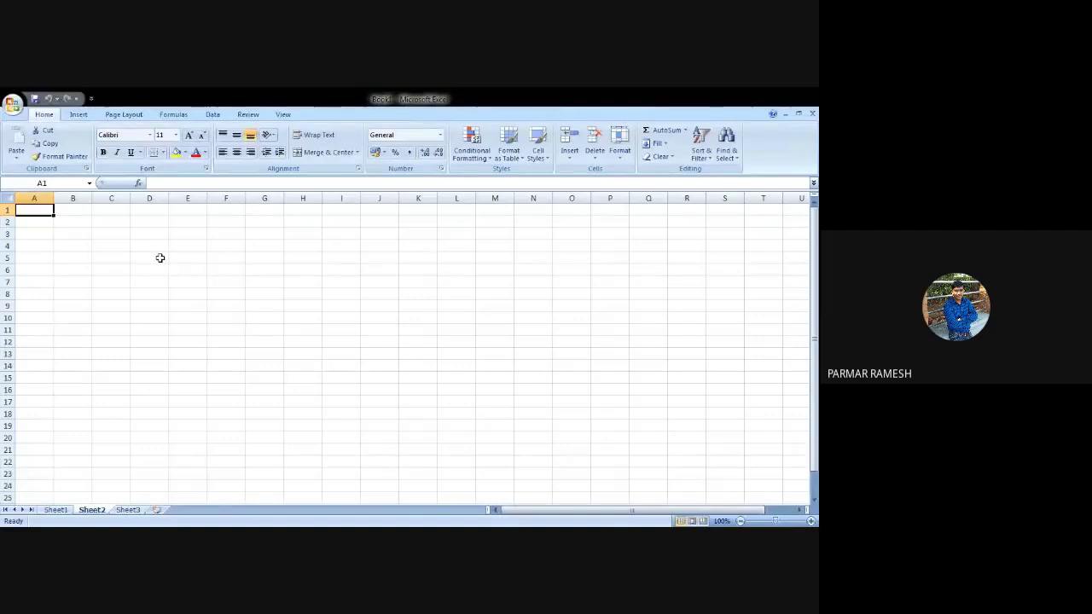
# Enter the factor headings X1 in D5 and X2 in E5 on Sheet2
pyautogui.click(160, 258)
pyautogui.write('X1')
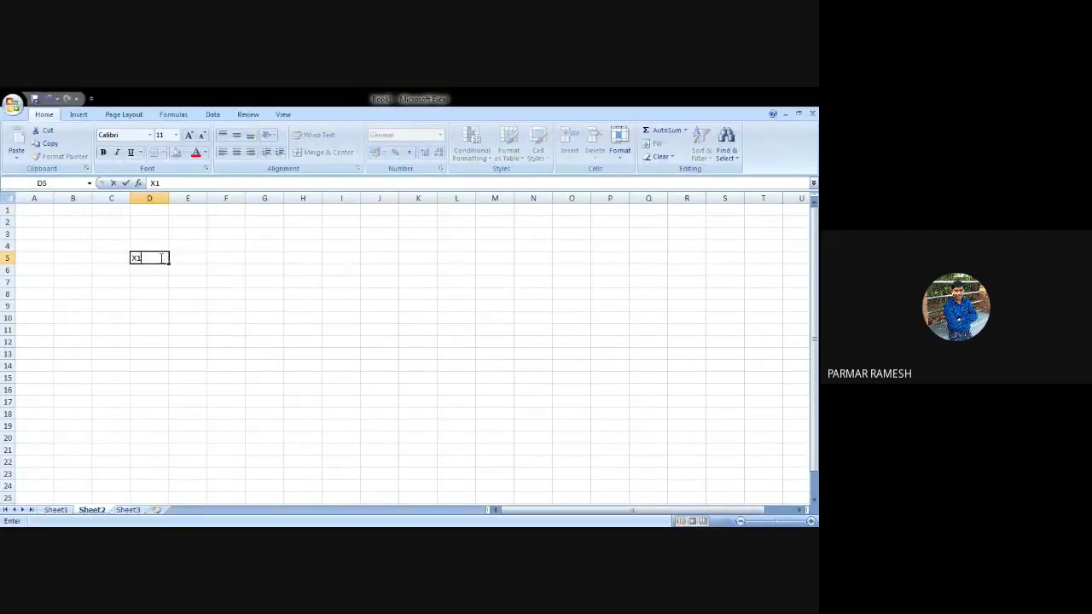
pyautogui.press('Tab')
pyautogui.write('X')
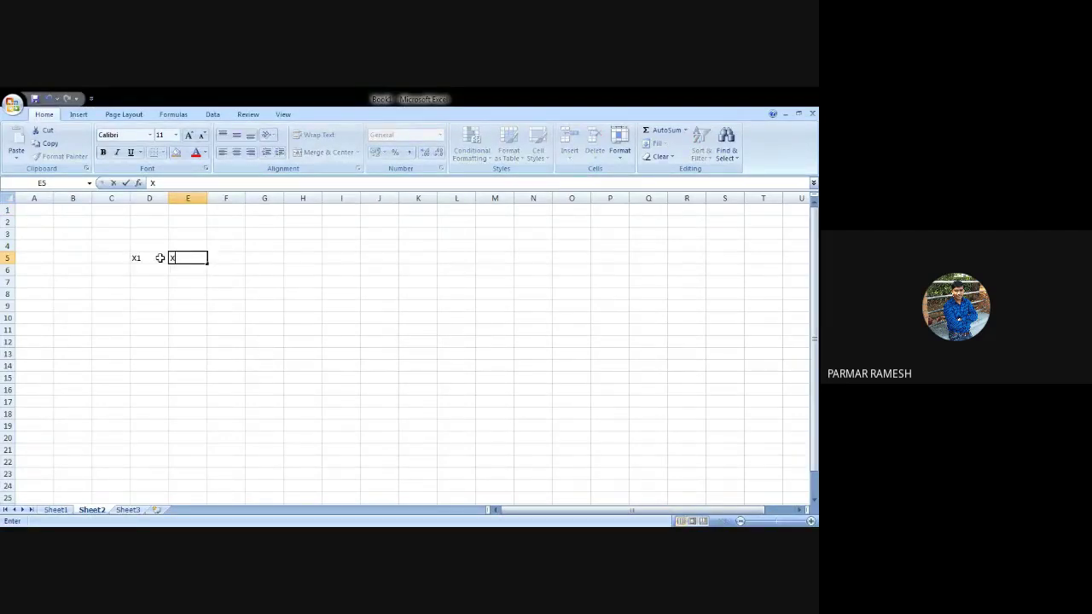
pyautogui.write('2')
pyautogui.press('Tab')
pyautogui.click(159, 258)
pyautogui.press('Return')
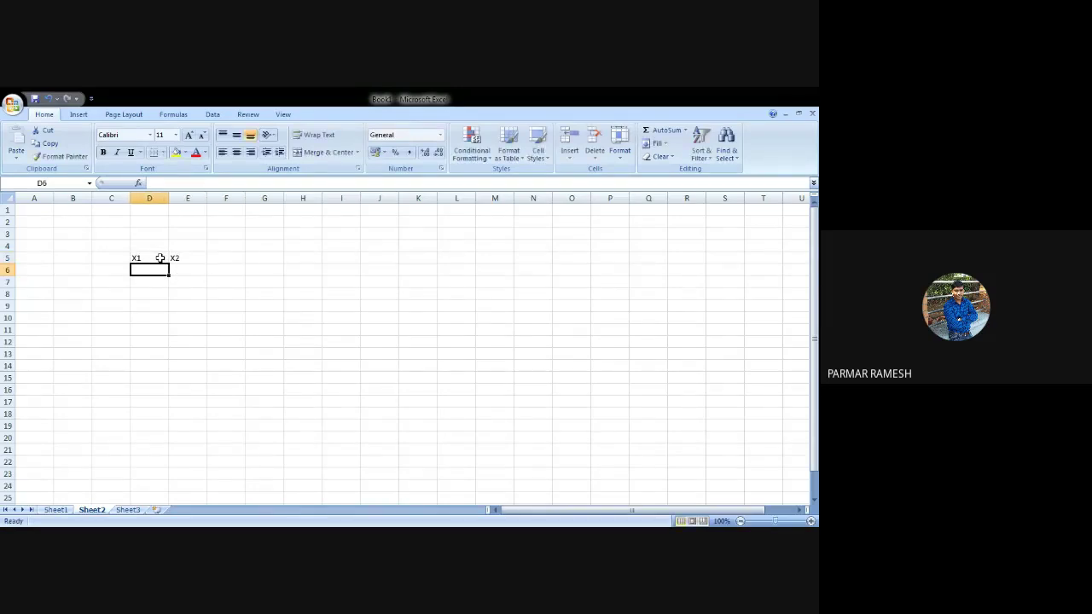
# Enter the label Every Experiment in D4 above X1 and autofit column D to it
pyautogui.press('Up')
pyautogui.press('Up')
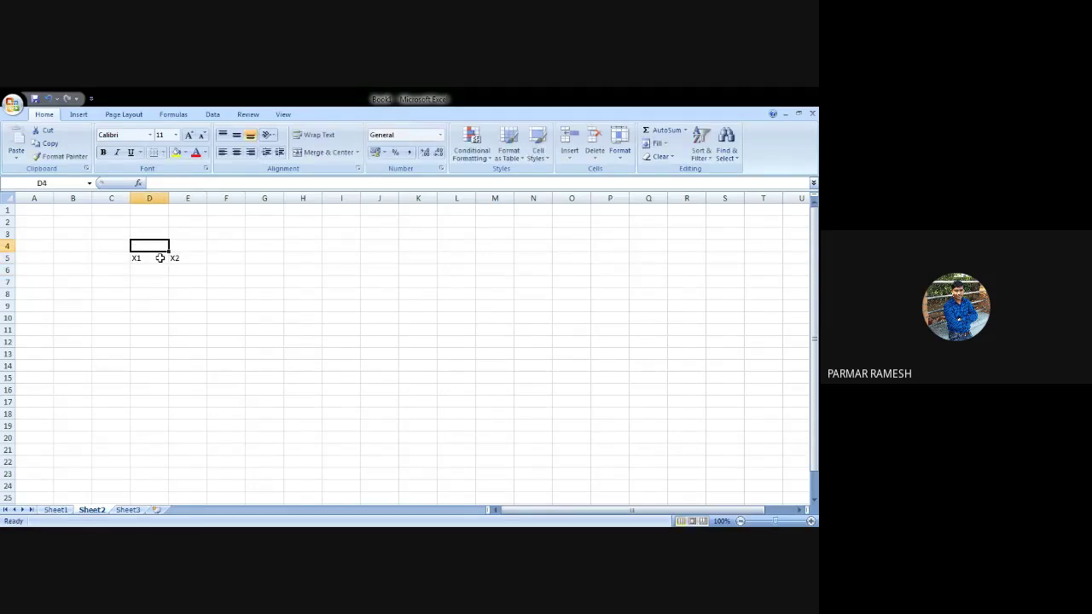
pyautogui.write('Ever')
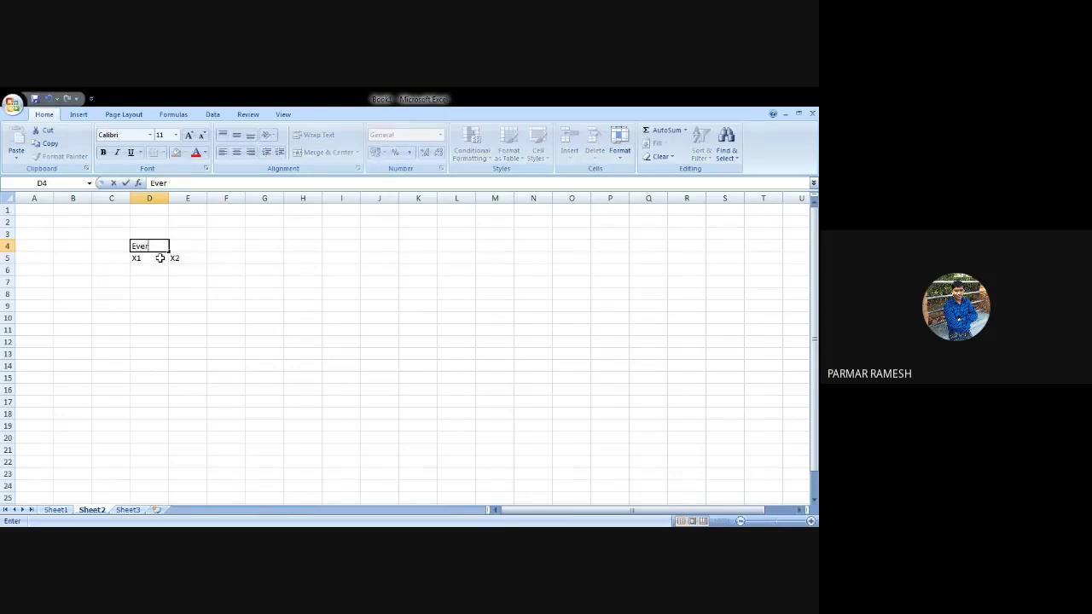
pyautogui.write('y Experiment')
pyautogui.press('Tab')
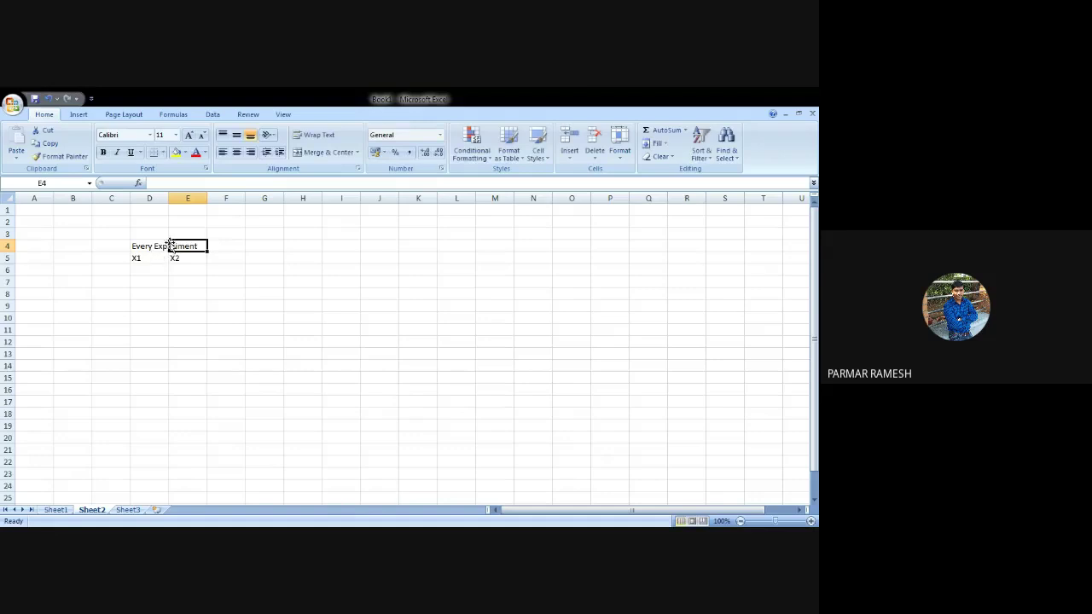
pyautogui.doubleClick(168, 196)
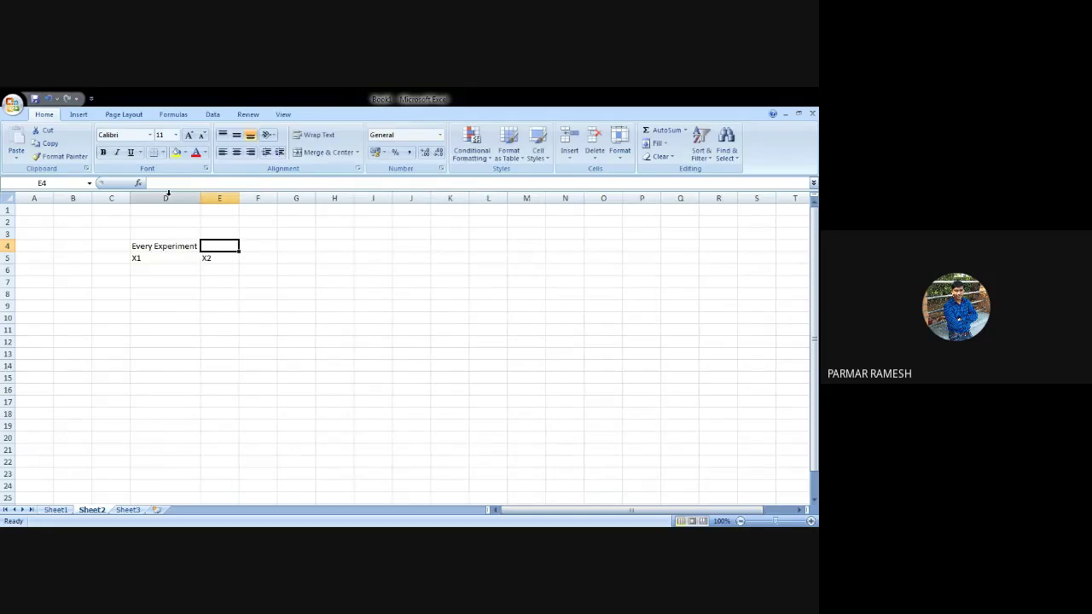
# Enter the label Every No of Level in E4 above X2 and autofit column E to it
pyautogui.write('E')
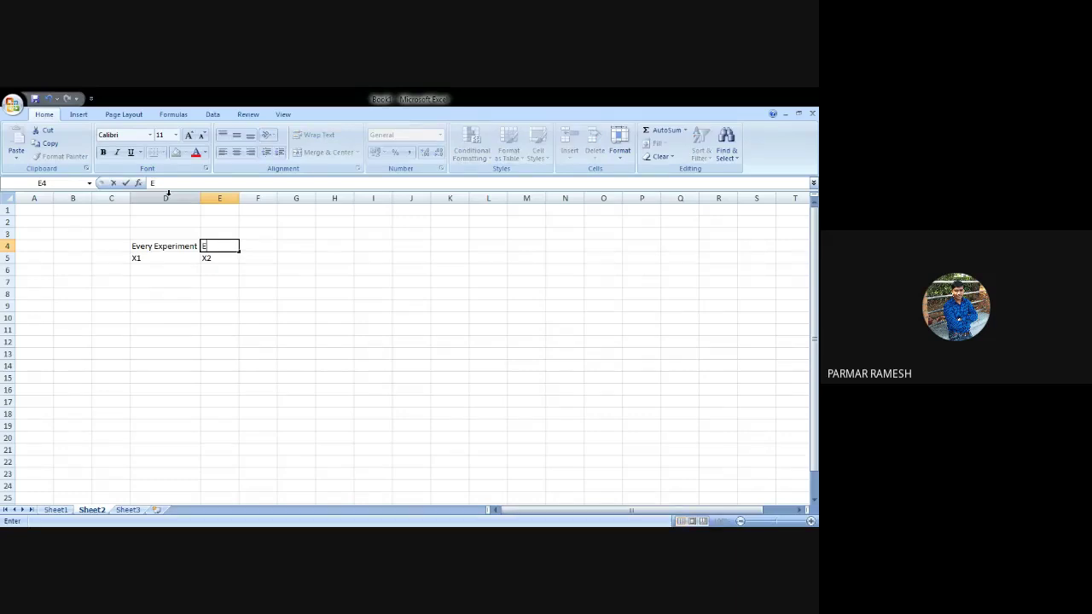
pyautogui.write('very No of Level')
pyautogui.press('Tab')
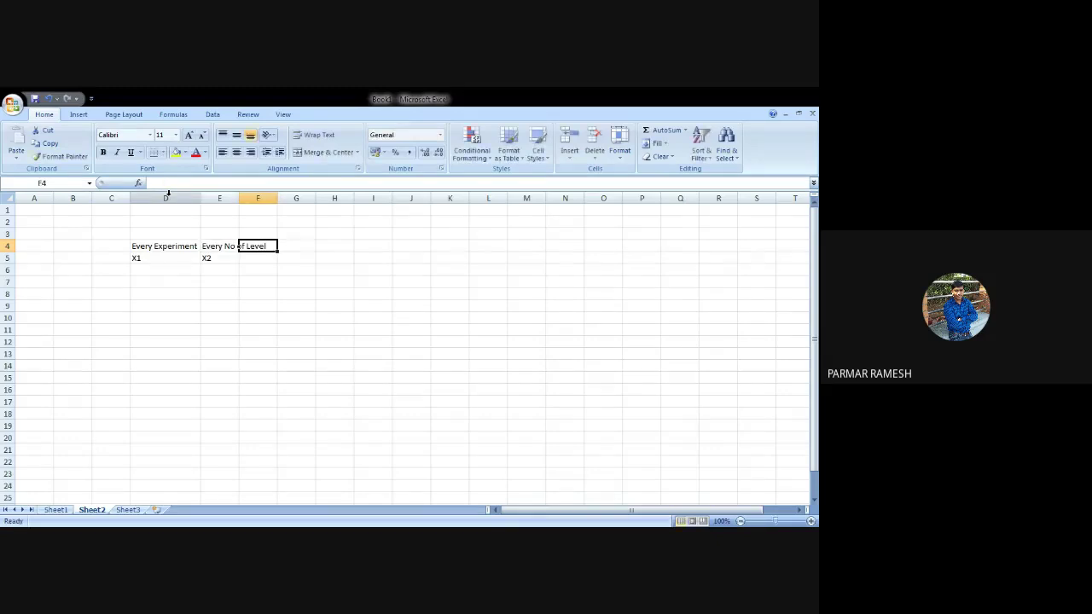
pyautogui.doubleClick(239, 198)
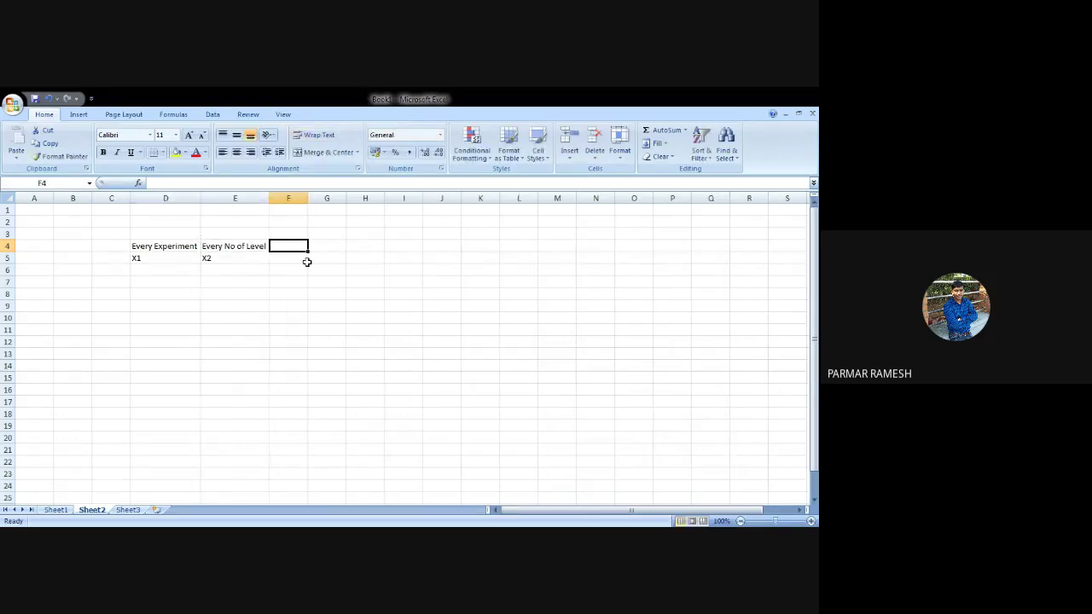
# Enter the label Every L^2 in F4, beside the Every No of Level label
pyautogui.write('Eve')
pyautogui.press('Escape')
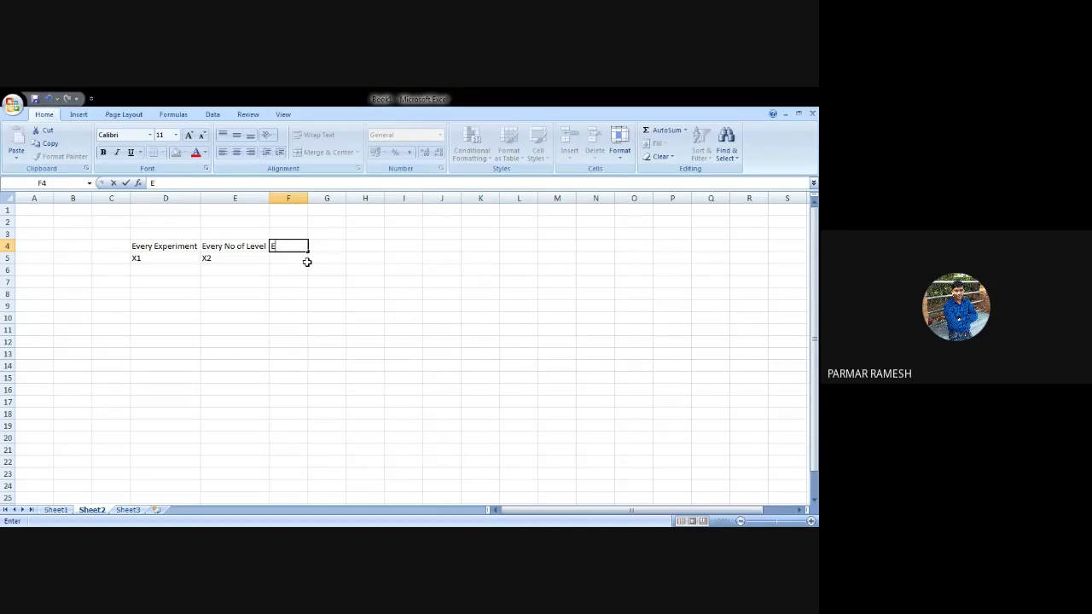
pyautogui.write('Every L^2')
pyautogui.click(184, 268)
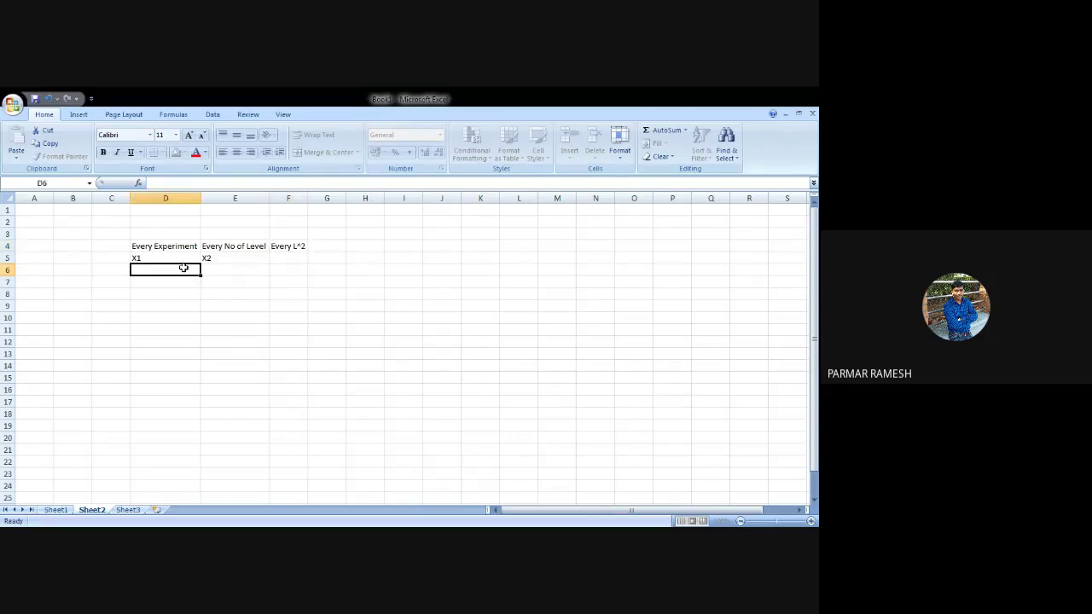
# Enter the level powers L^0, L^1 and L^2 in D3, E3 and F3 above the labels
pyautogui.click(175, 236)
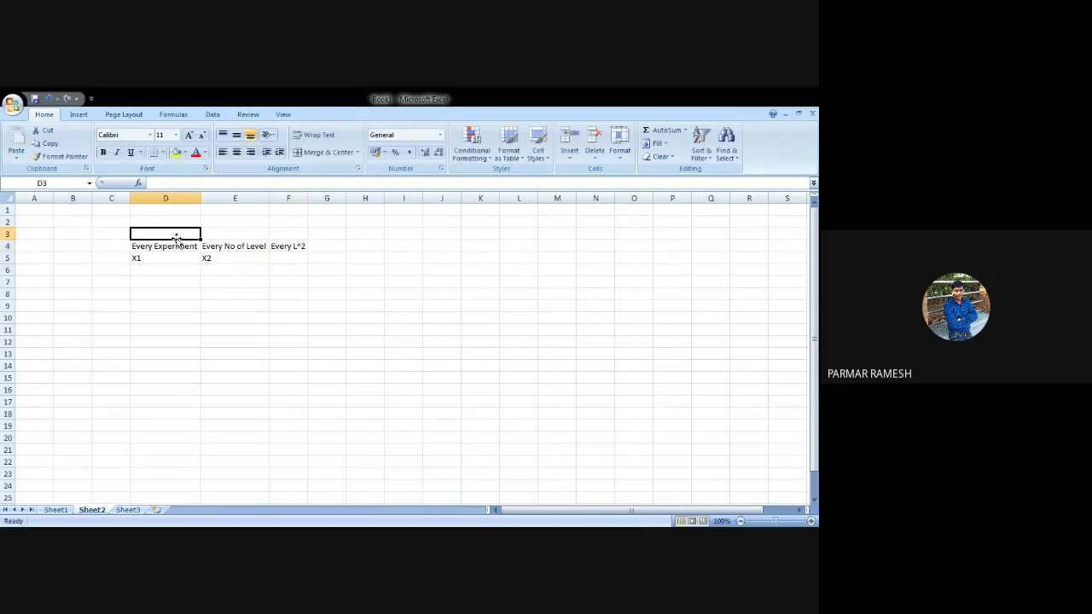
pyautogui.write('L')
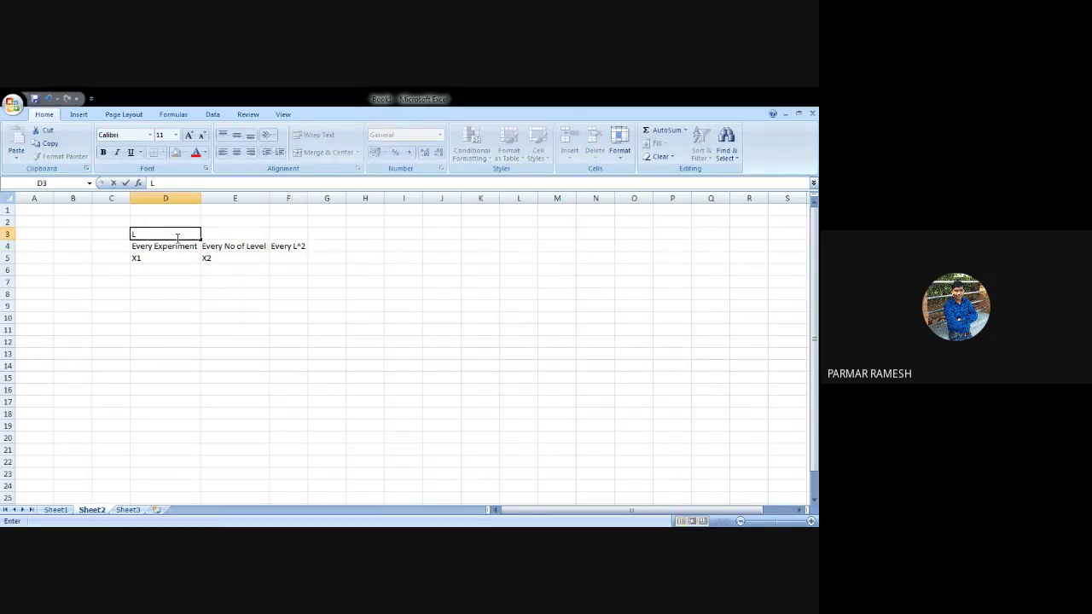
pyautogui.write('^0')
pyautogui.press('Tab')
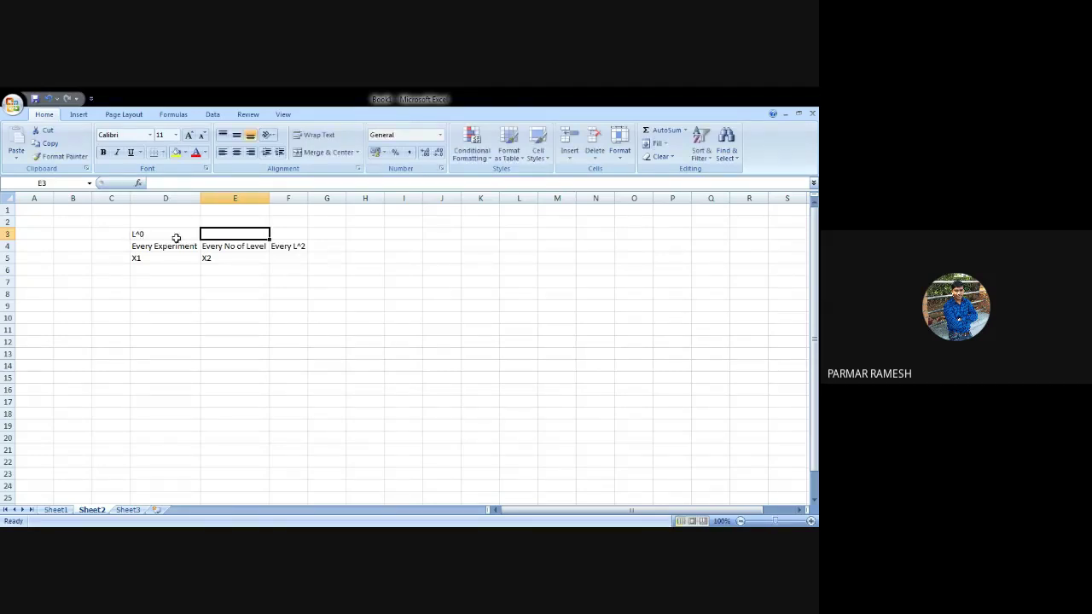
pyautogui.write('L^1 ')
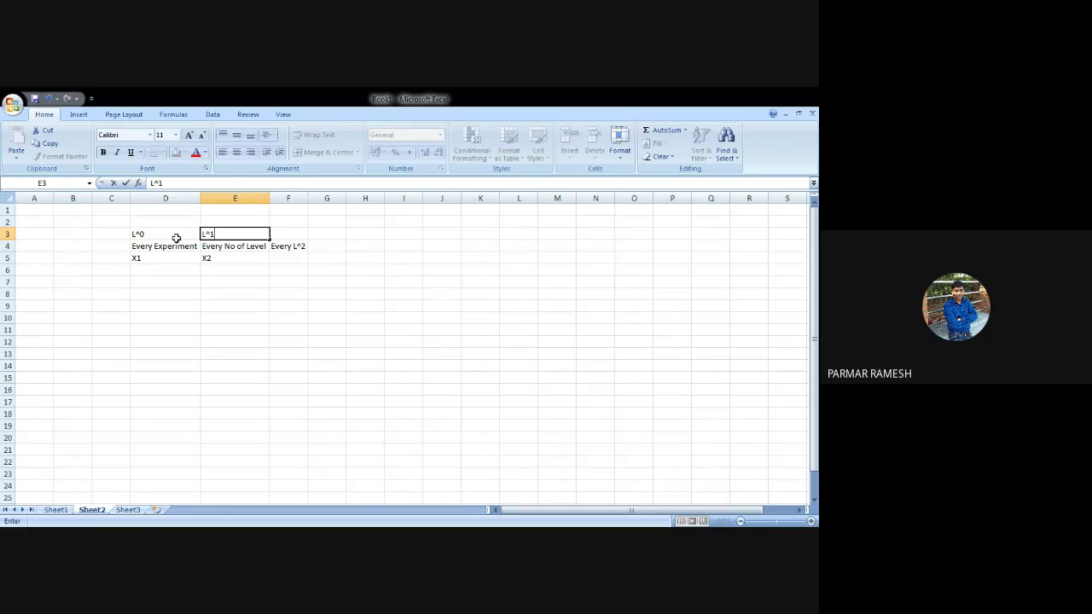
pyautogui.write('L^2')
pyautogui.press('BackSpace')
pyautogui.press('BackSpace')
pyautogui.press('BackSpace')
pyautogui.press('BackSpace')
pyautogui.press('Tab')
pyautogui.write('L')
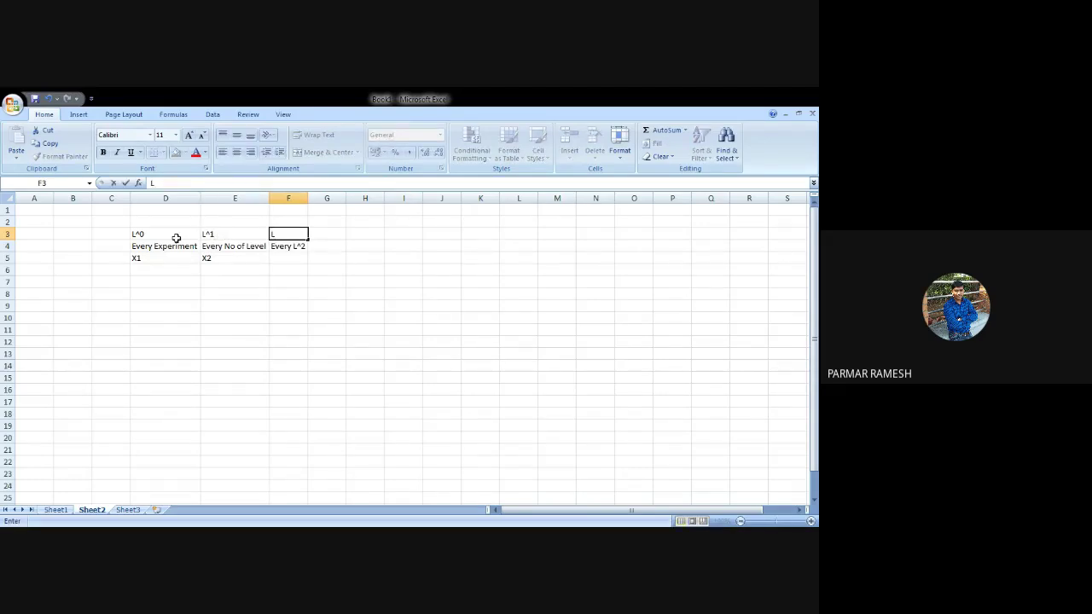
pyautogui.write('^2')
pyautogui.click(235, 280)
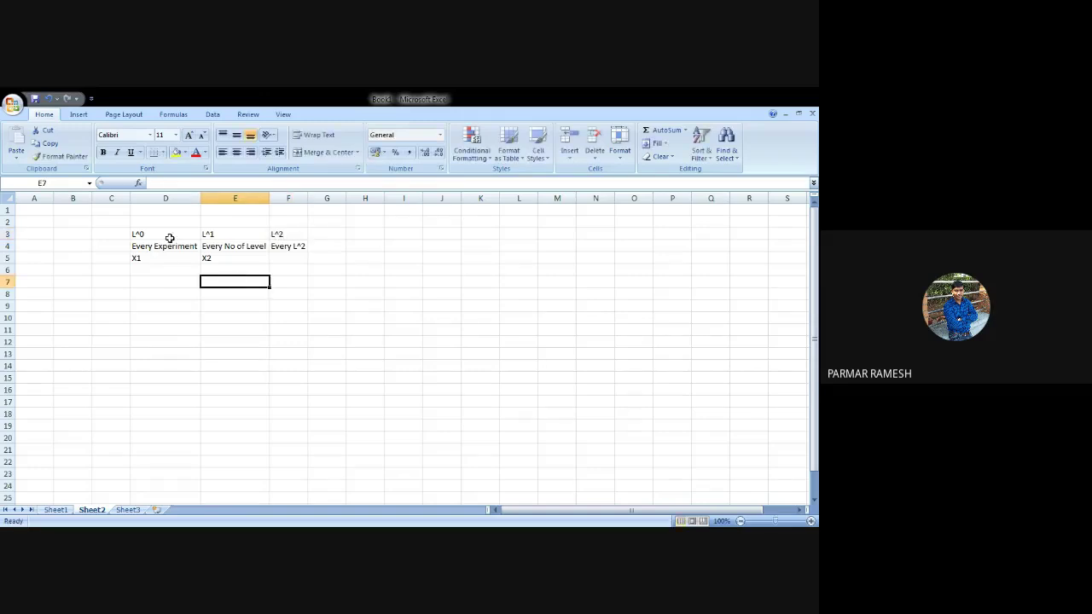
pyautogui.click(159, 224)
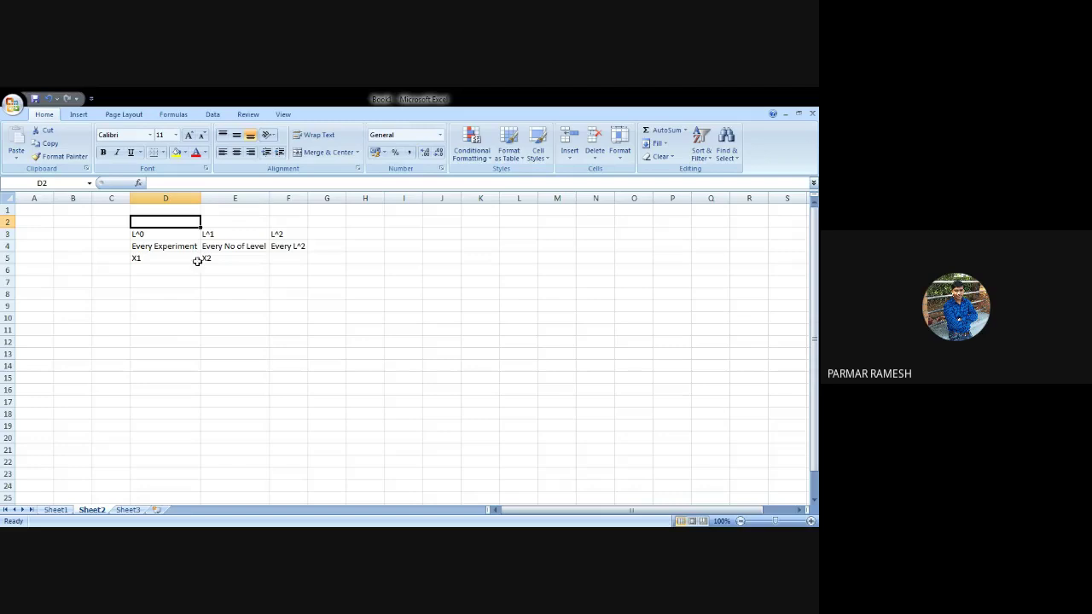
# Enter the coded levels 1, -1, 1, -1 down D6:D9 under X1
pyautogui.click(161, 270)
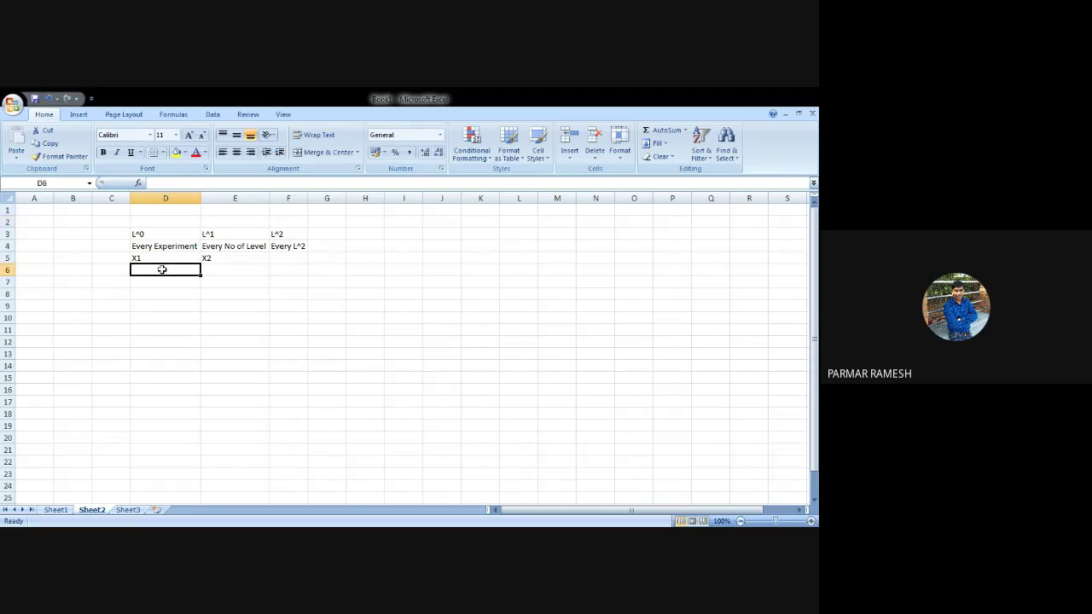
pyautogui.write('1')
pyautogui.press('Return')
pyautogui.write('-1')
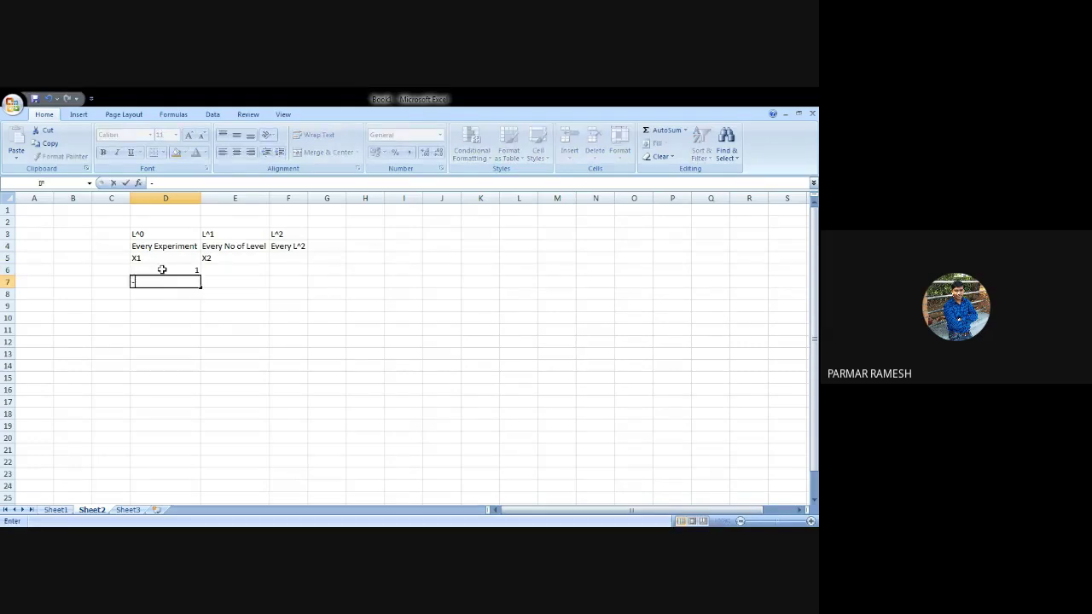
pyautogui.press('Return')
pyautogui.write('1')
pyautogui.press('Return')
pyautogui.write('-1')
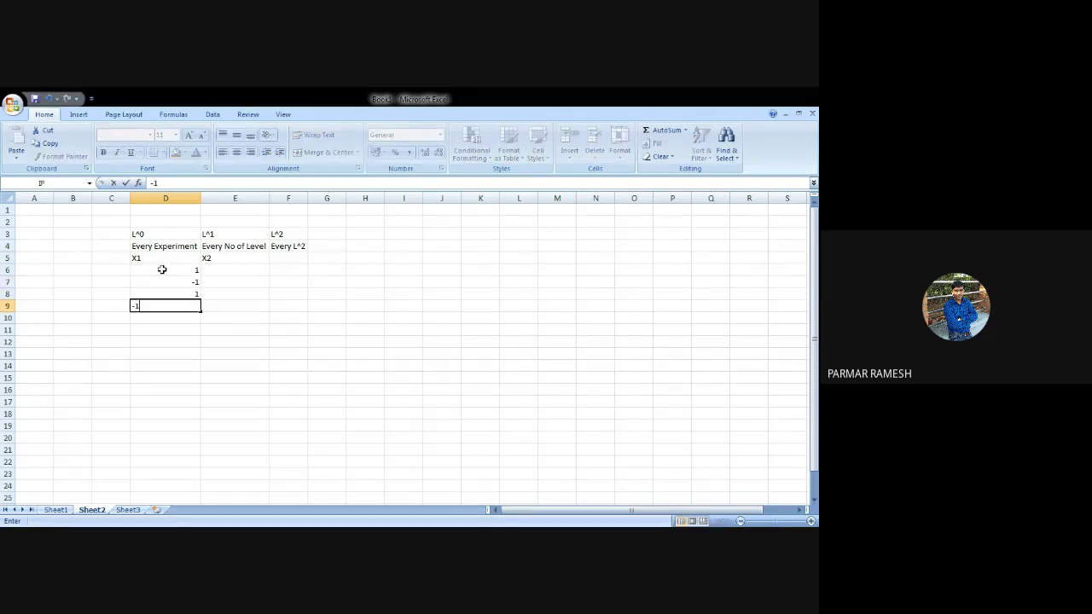
pyautogui.press('Return')
# Enter the coded levels -1, -1, 1, 1 down E6:E9 under X2
pyautogui.press('Right')
pyautogui.press('Right')
pyautogui.press('Up')
pyautogui.press('Up')
pyautogui.press('Up')
pyautogui.press('Up')
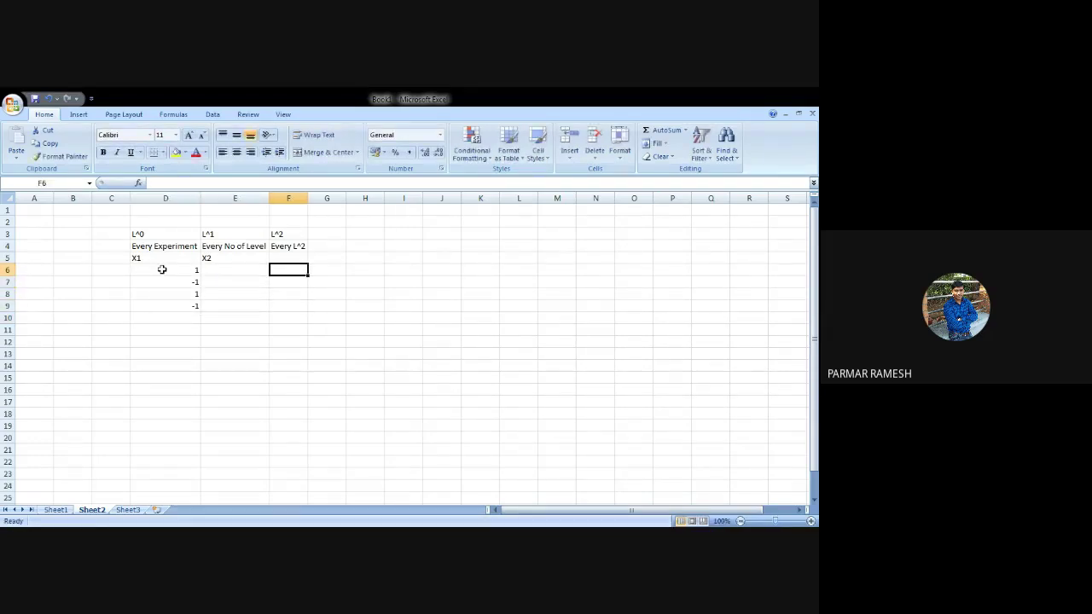
pyautogui.press('Left')
pyautogui.press('Left')
pyautogui.press('Right')
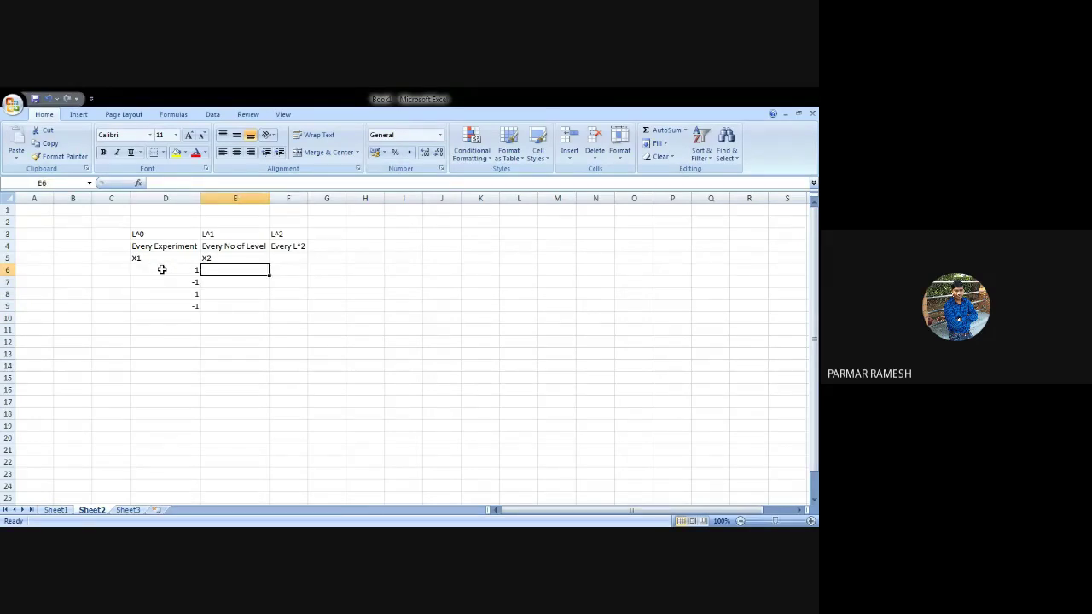
pyautogui.write('-1')
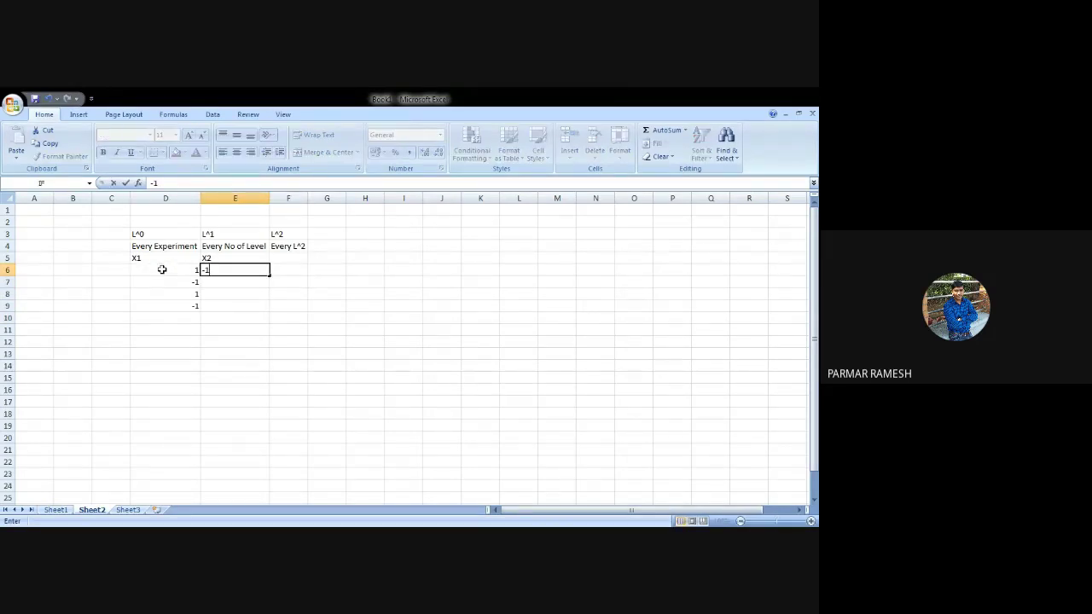
pyautogui.press('Return')
pyautogui.write('-1')
pyautogui.press('Return')
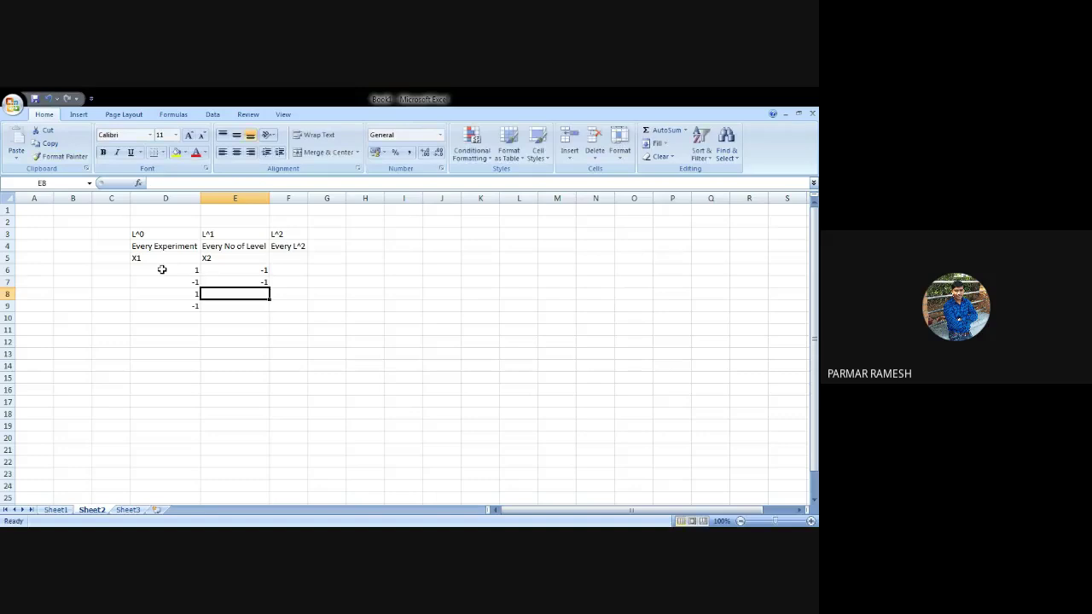
pyautogui.write('1')
pyautogui.press('Return')
pyautogui.write('1')
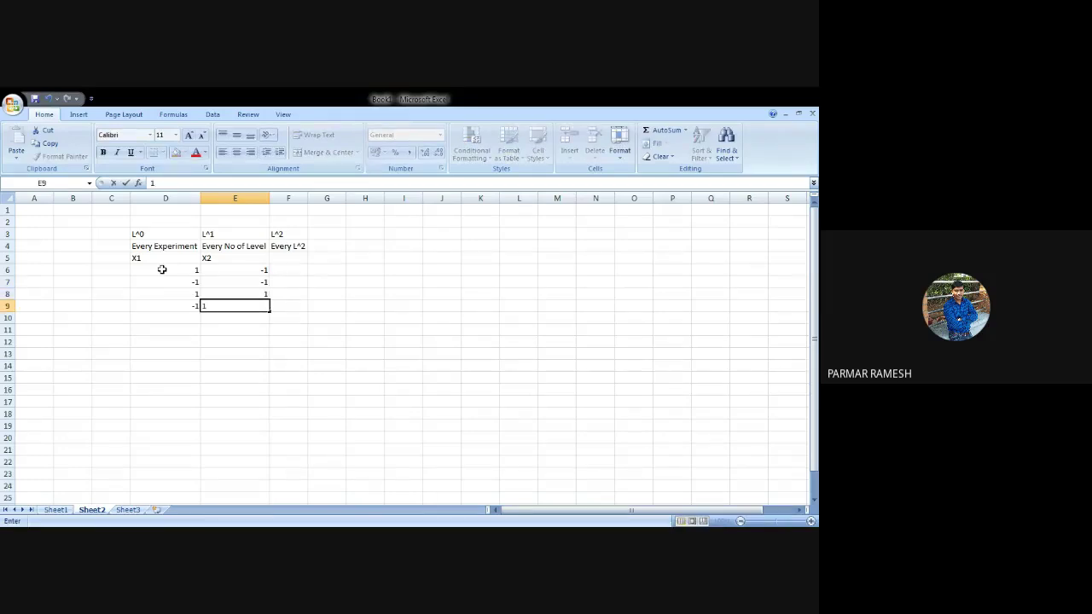
pyautogui.click(225, 388)
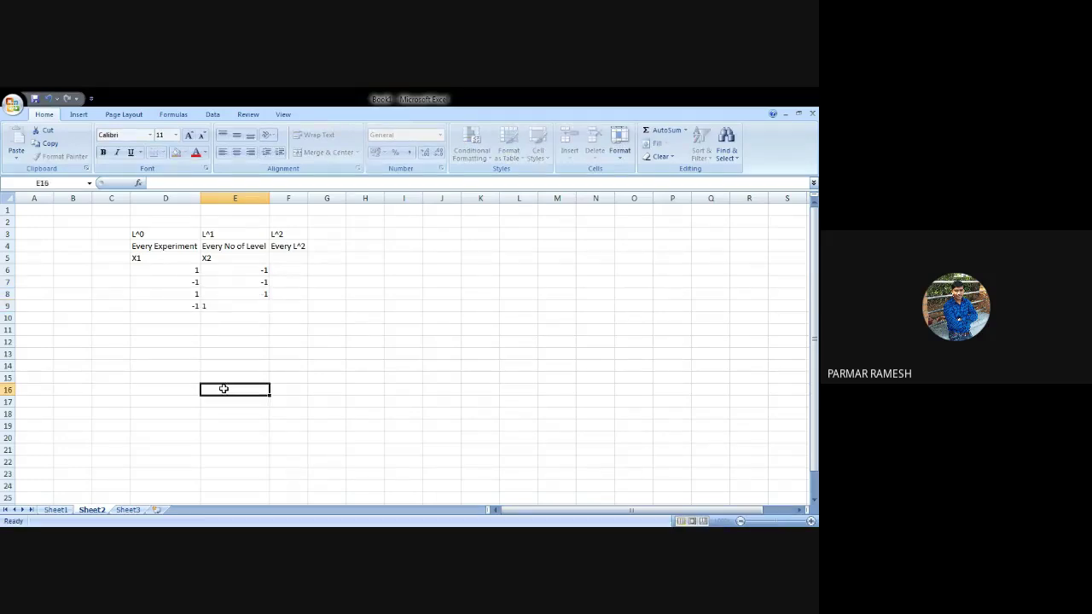
# Enter the factor heading X3 in F5, below the Every L^2 label
pyautogui.click(291, 256)
pyautogui.write('X')
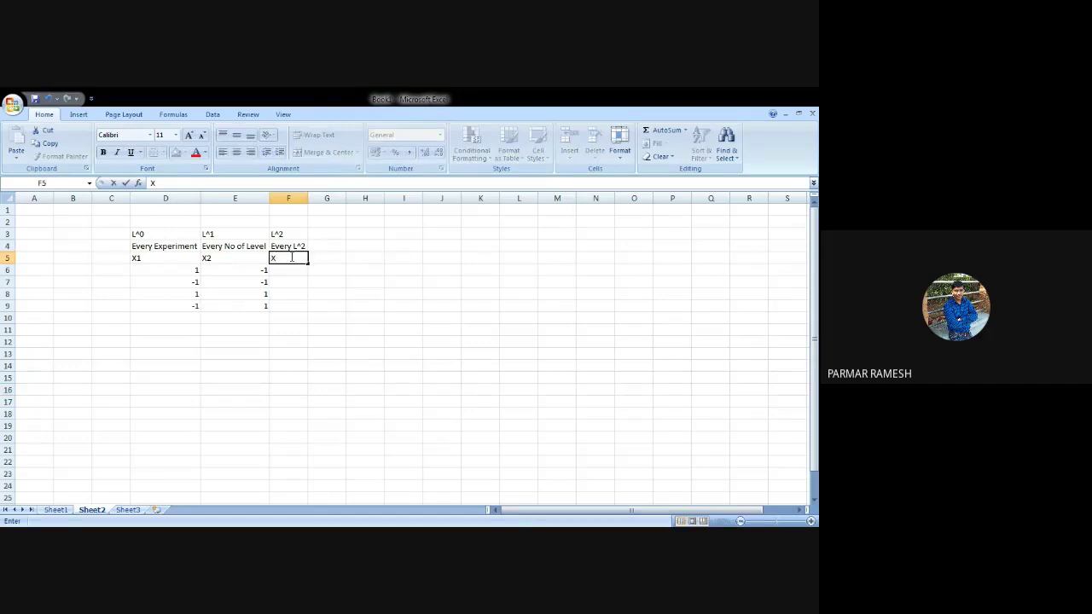
pyautogui.write('3')
pyautogui.click(327, 305)
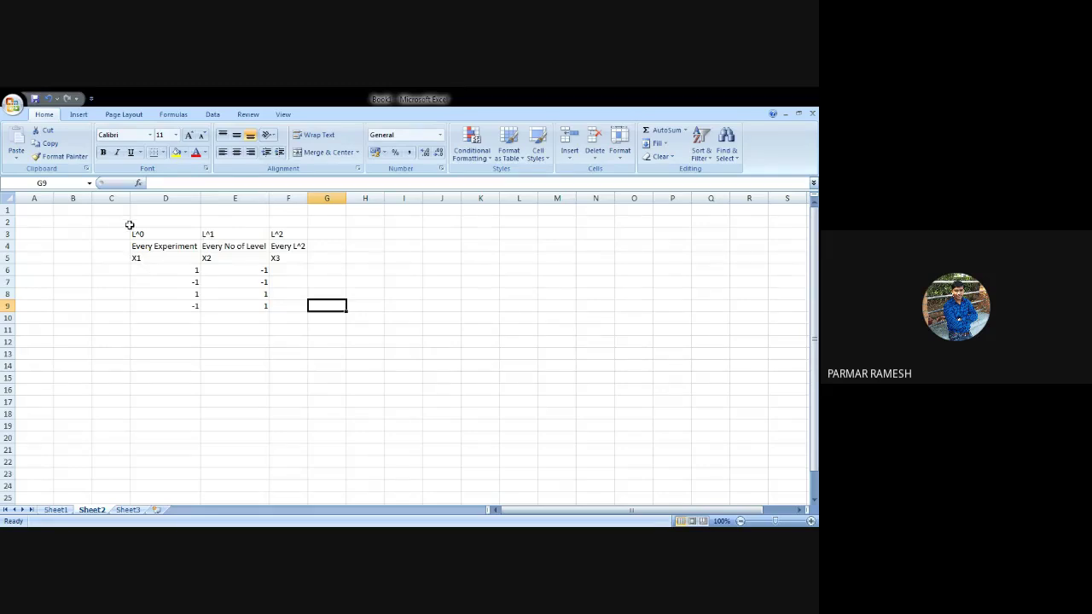
# Set the font size of the whole sheet to 16
pyautogui.hotkey('ctrl', 'a')
pyautogui.click(175, 135)
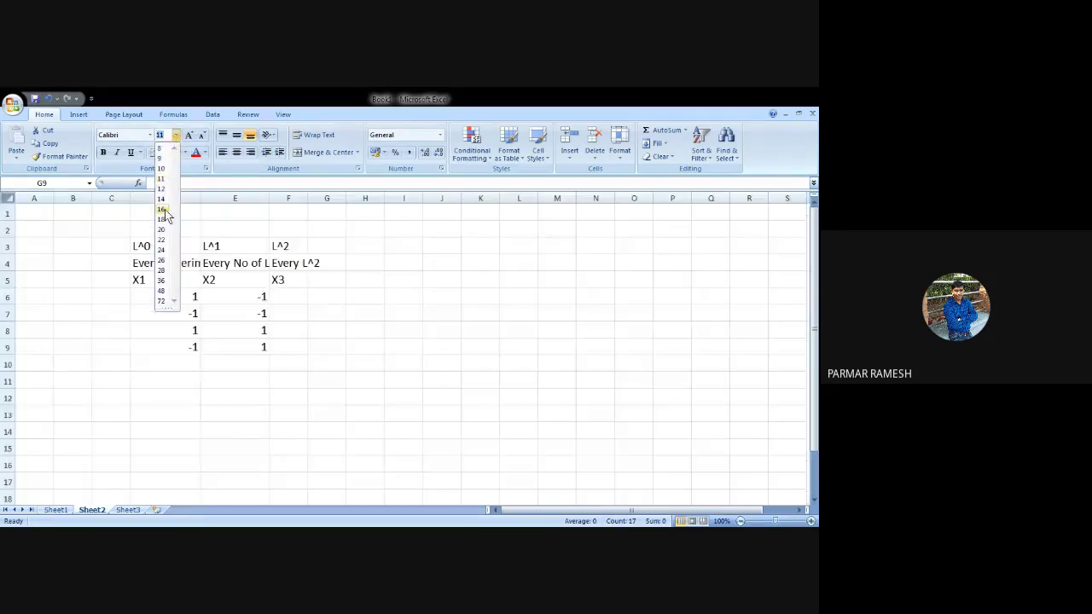
pyautogui.click(162, 210)
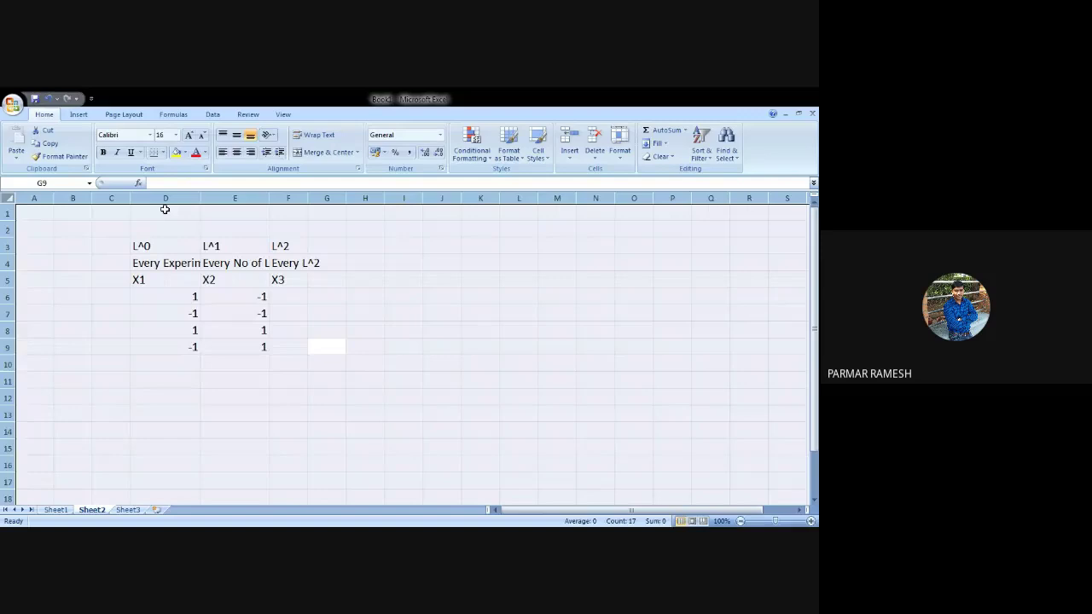
pyautogui.click(134, 348)
pyautogui.click(115, 299)
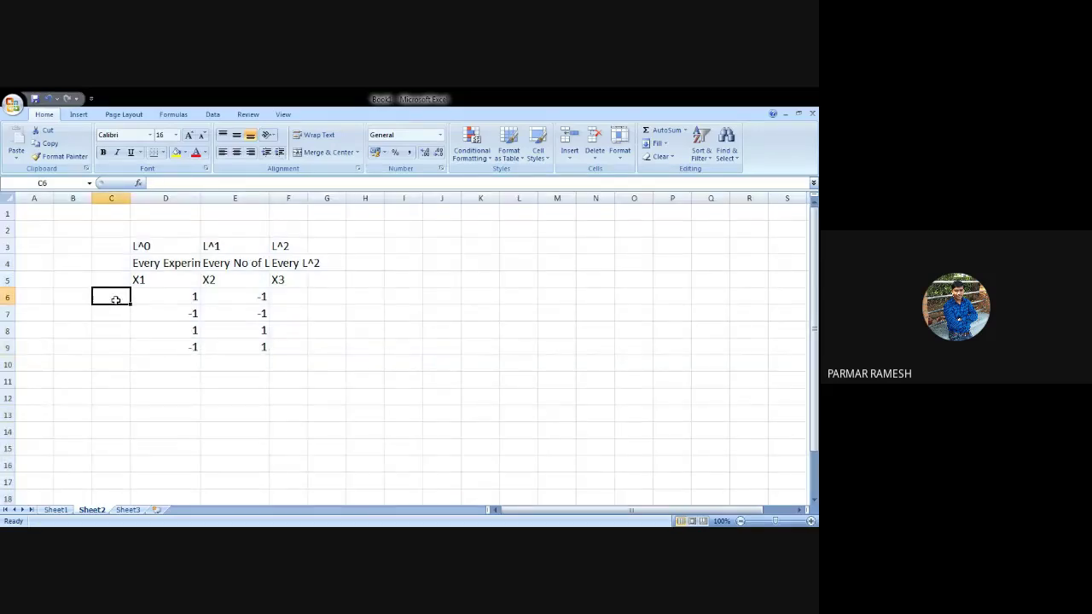
# Replace the X1 coded levels in D6:D9 with -1, 1, -1, 1
pyautogui.click(170, 299)
pyautogui.write('-1')
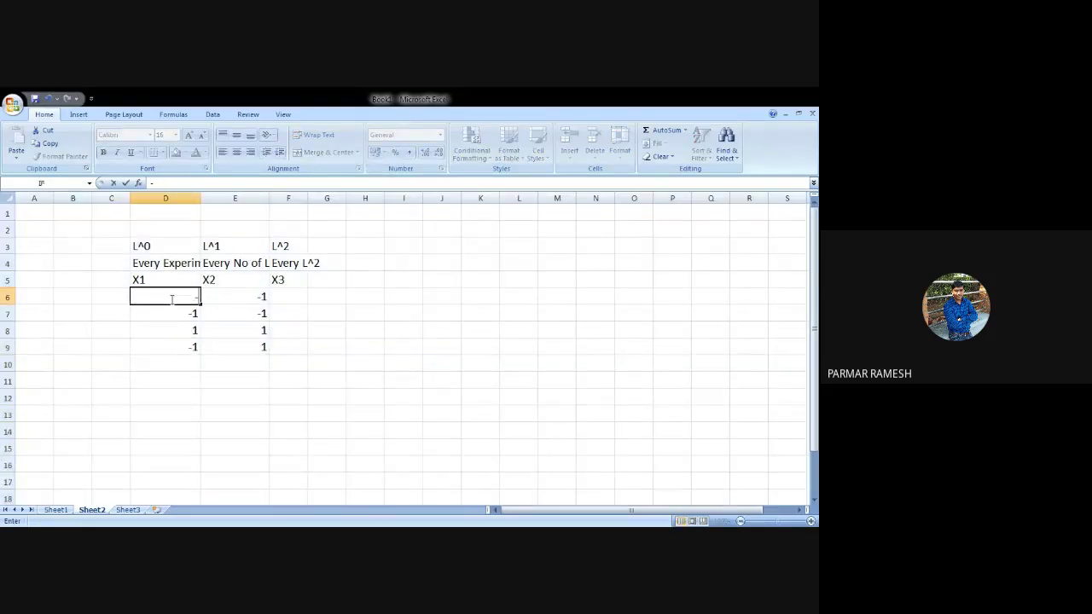
pyautogui.press('Return')
pyautogui.write('1')
pyautogui.press('Return')
pyautogui.write('-1')
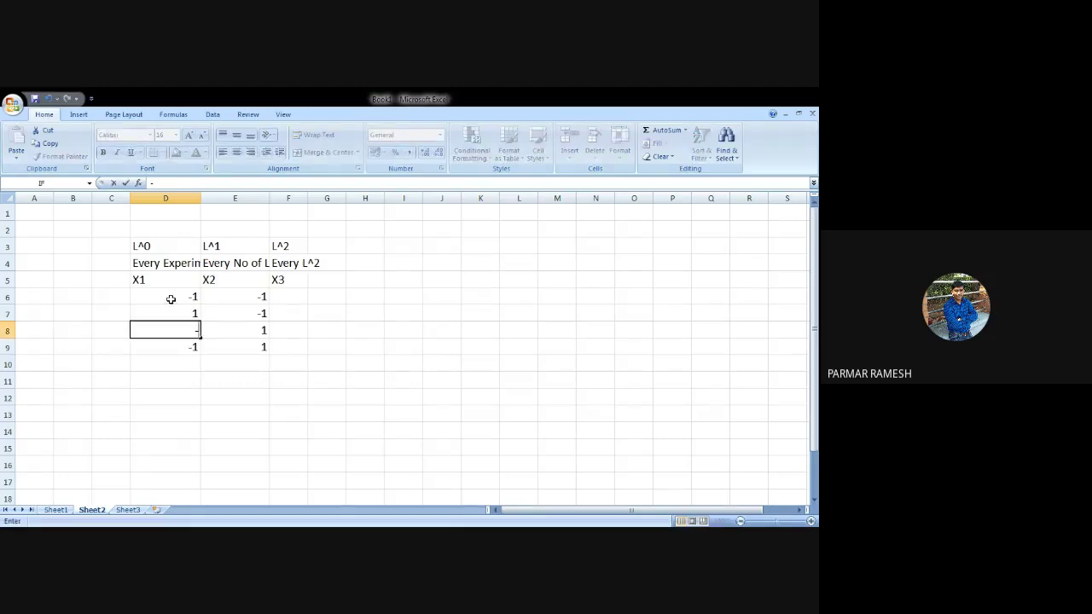
pyautogui.press('Return')
pyautogui.write('1')
pyautogui.press('Return')
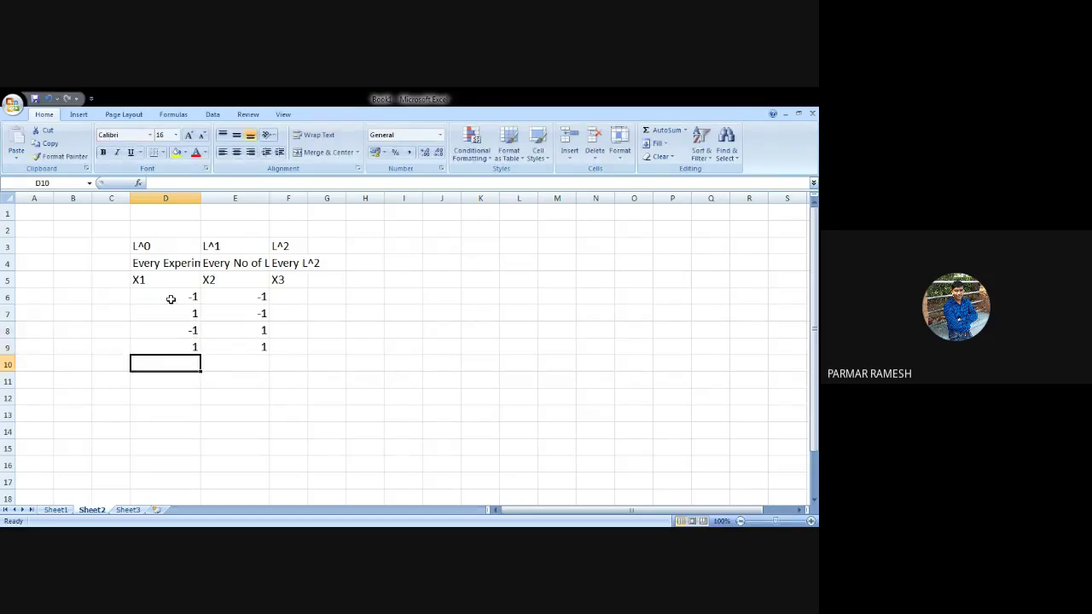
pyautogui.click(110, 298)
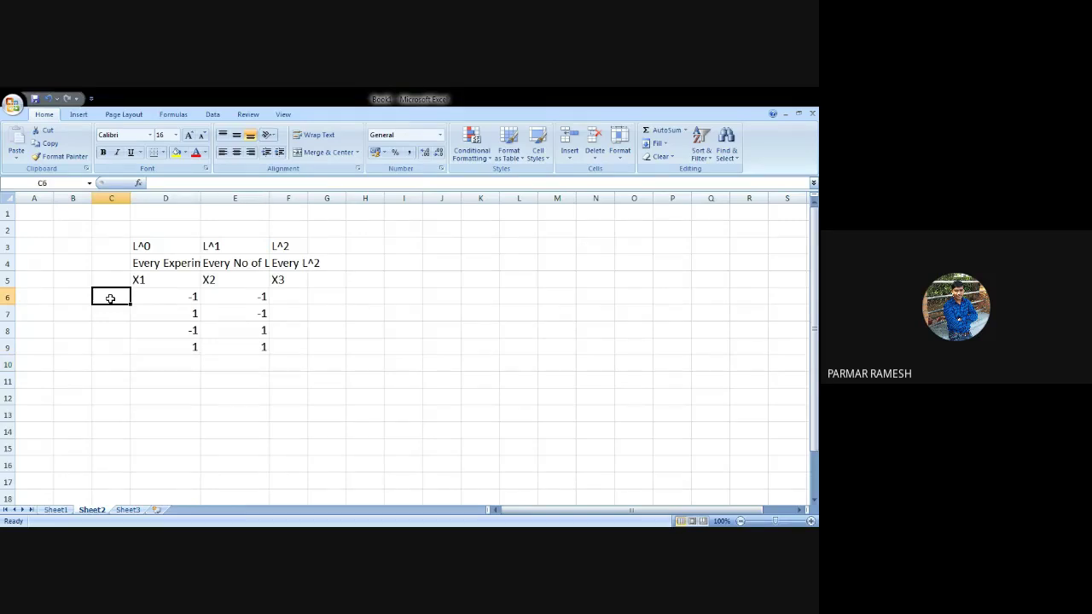
pyautogui.click(164, 225)
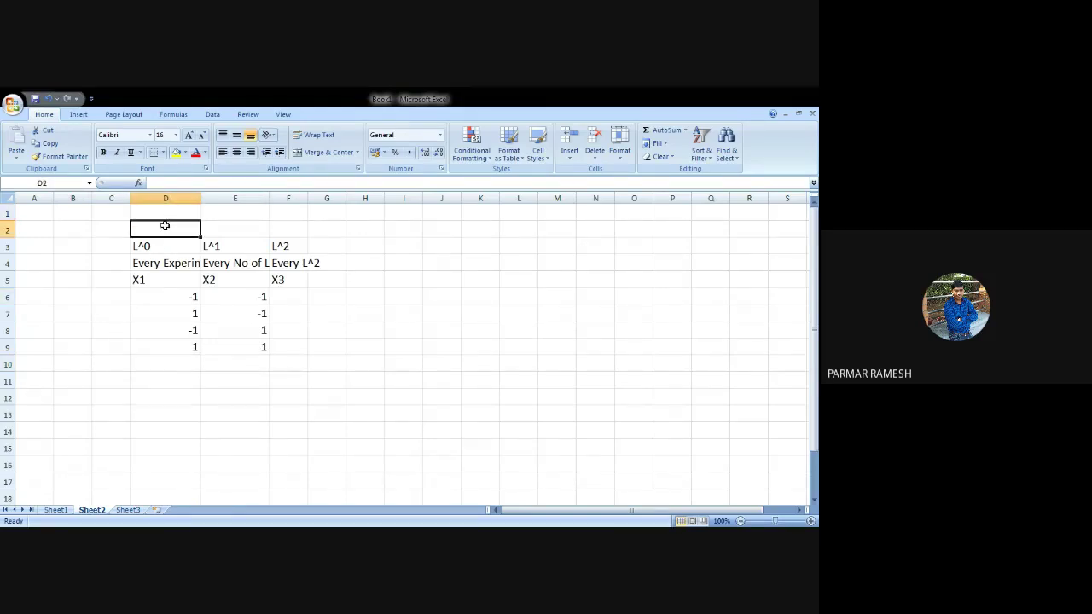
# Enter the labels a, b and c in D2:F2 above the L^0, L^1 and L^2 entries
pyautogui.write('a')
pyautogui.press('Tab')
pyautogui.write('b')
pyautogui.press('Tab')
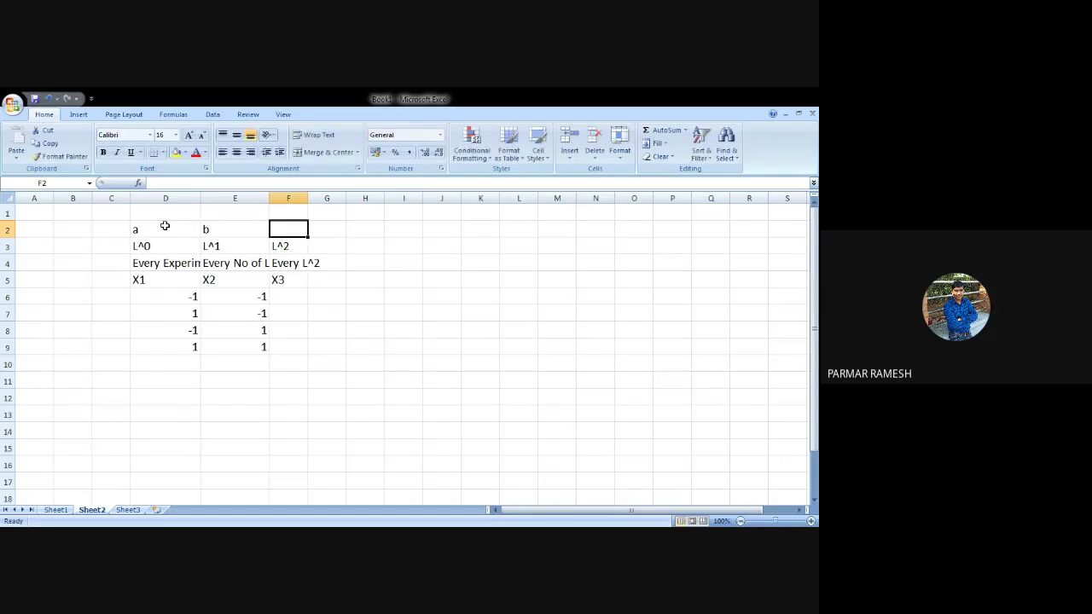
pyautogui.write('c')
pyautogui.press('Tab')
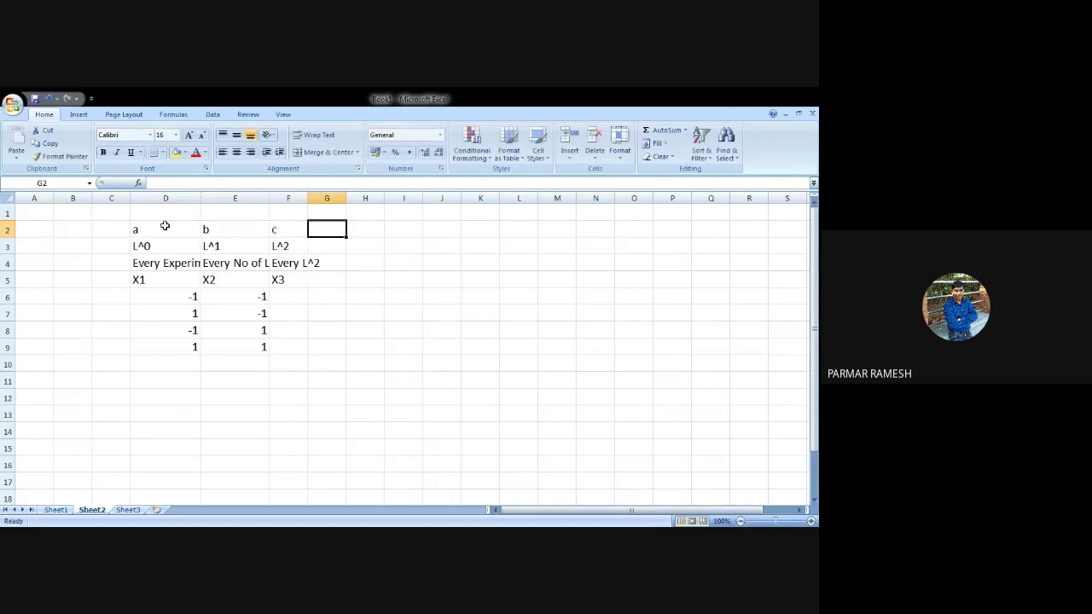
# Enter the treatment combination labels 1, a, b and ab down C6:C9 beside the coded levels
pyautogui.click(110, 298)
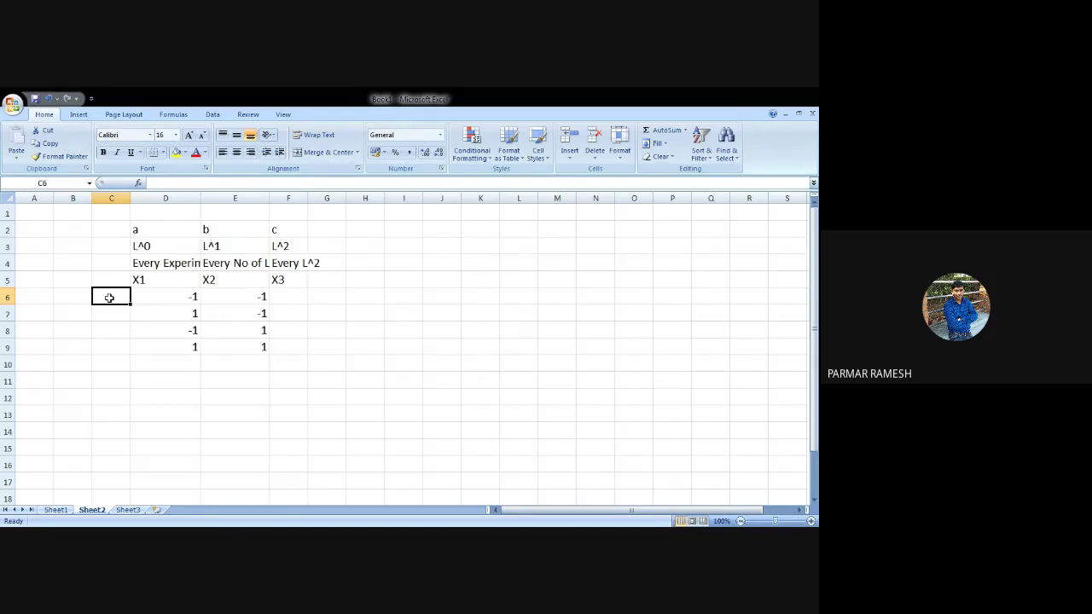
pyautogui.write('1')
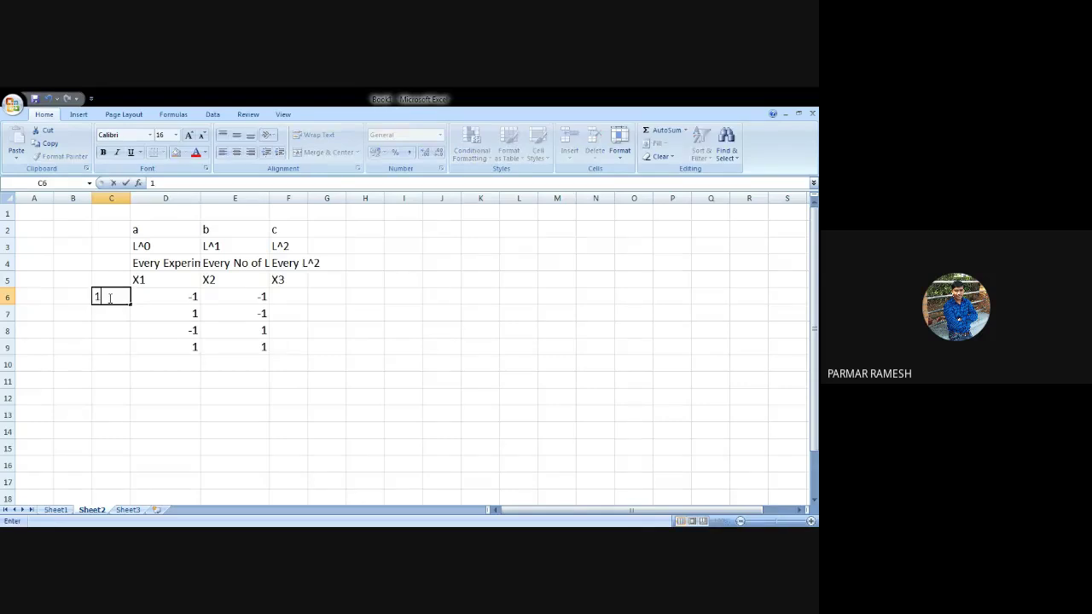
pyautogui.press('Return')
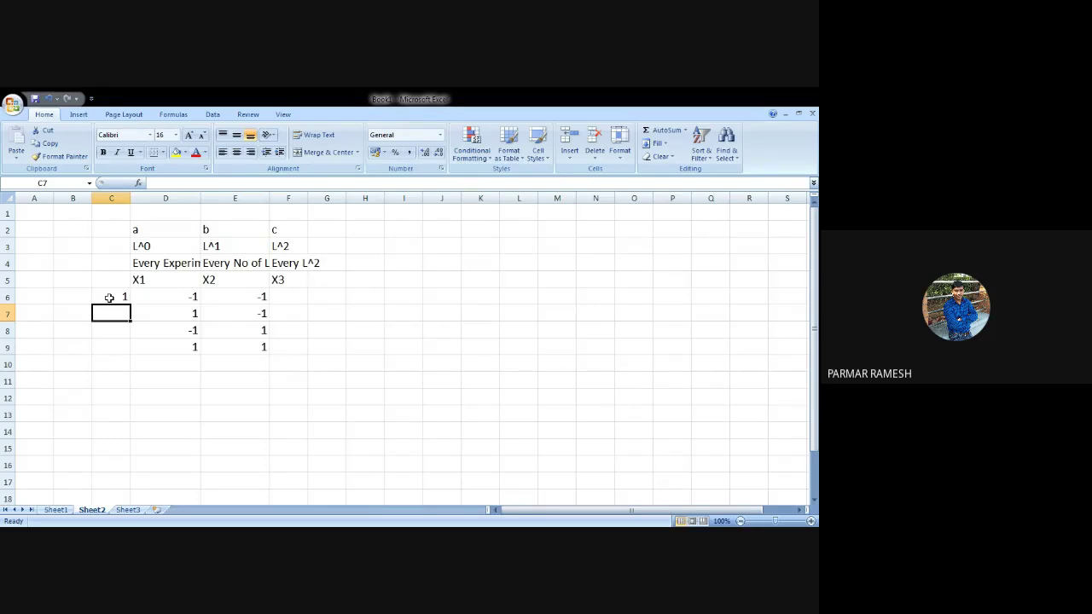
pyautogui.write('a')
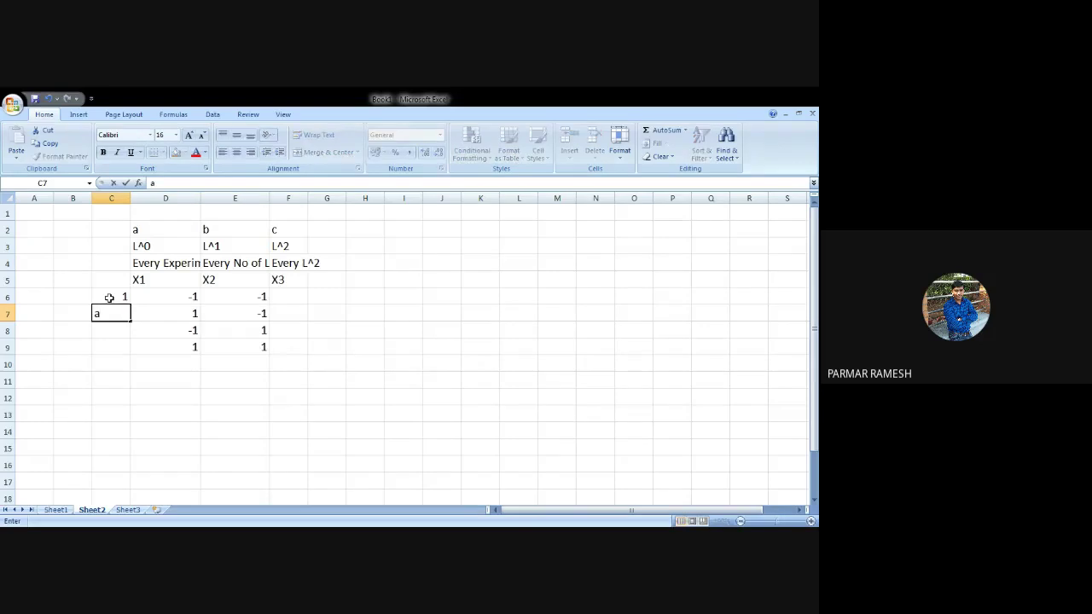
pyautogui.press('Return')
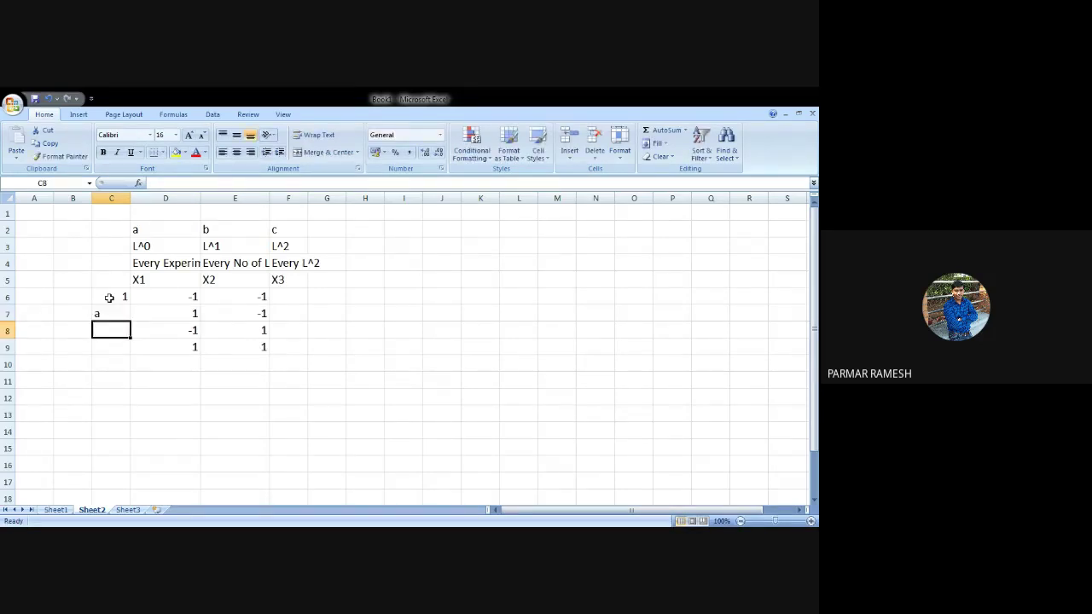
pyautogui.write('b')
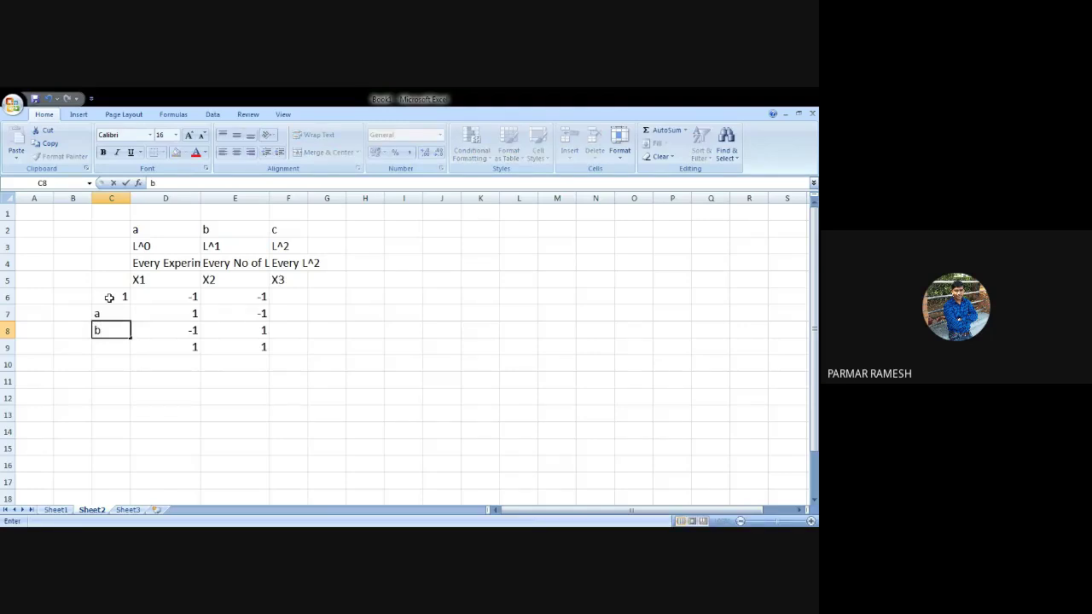
pyautogui.press('Return')
pyautogui.write('ab')
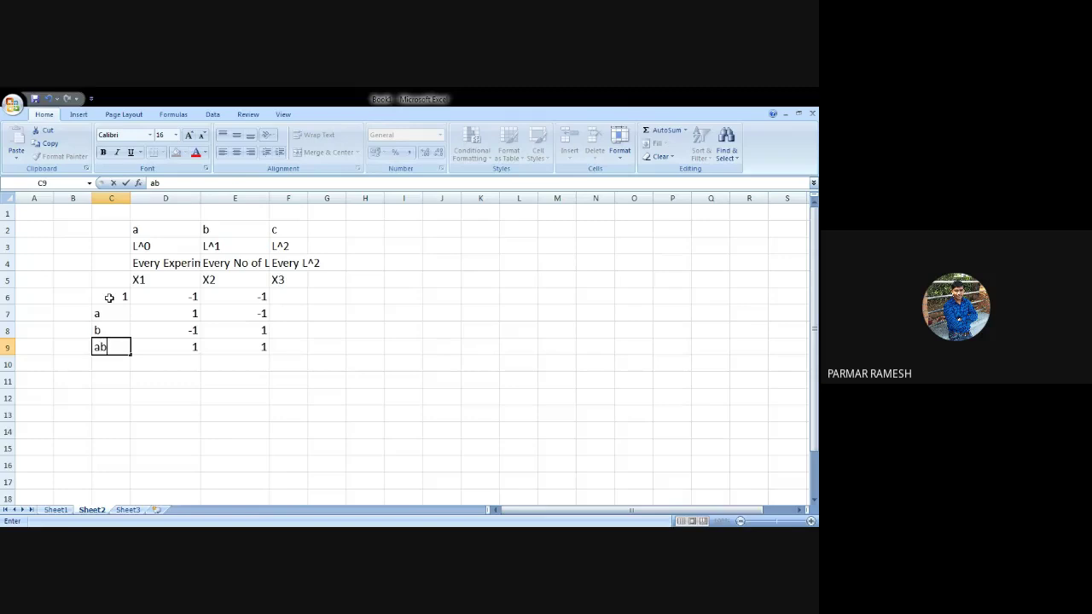
pyautogui.click(230, 342)
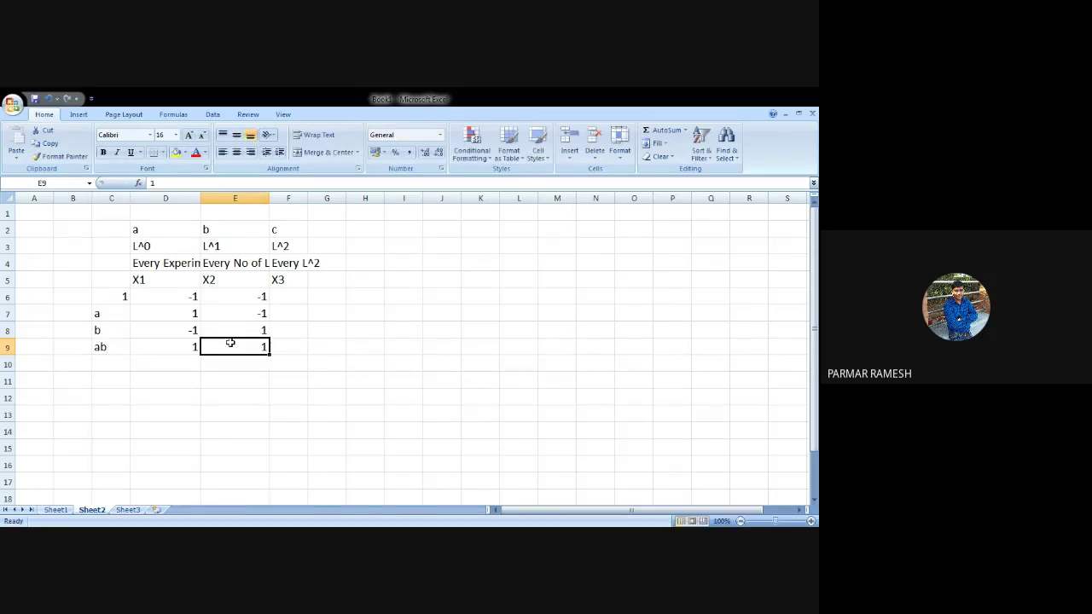
pyautogui.click(180, 401)
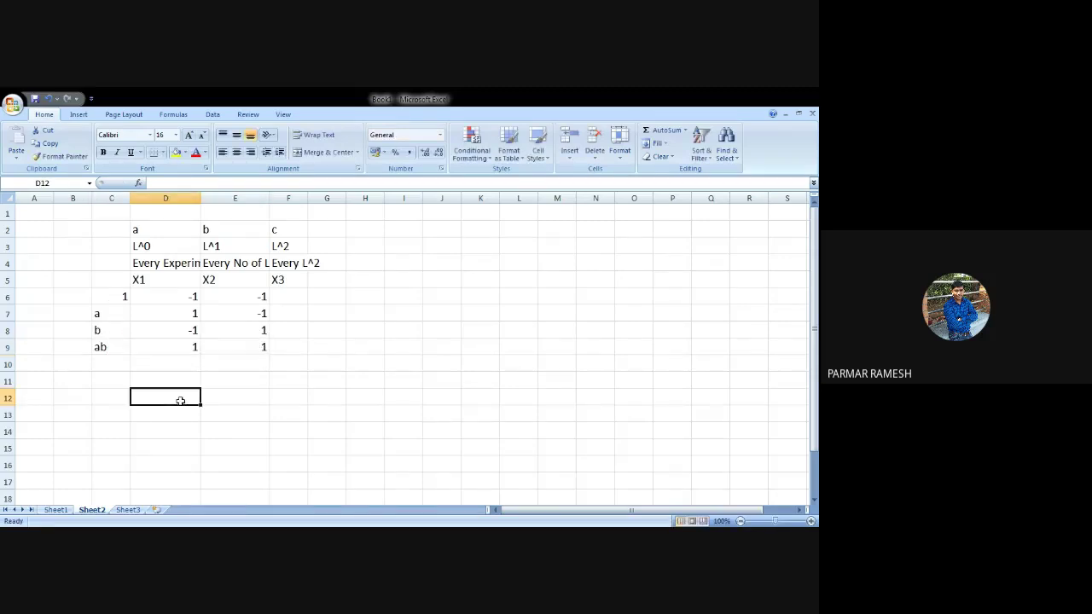
# Fill the X3 coded levels in F6:F13 with four -1 values followed by four 1 values
pyautogui.click(285, 295)
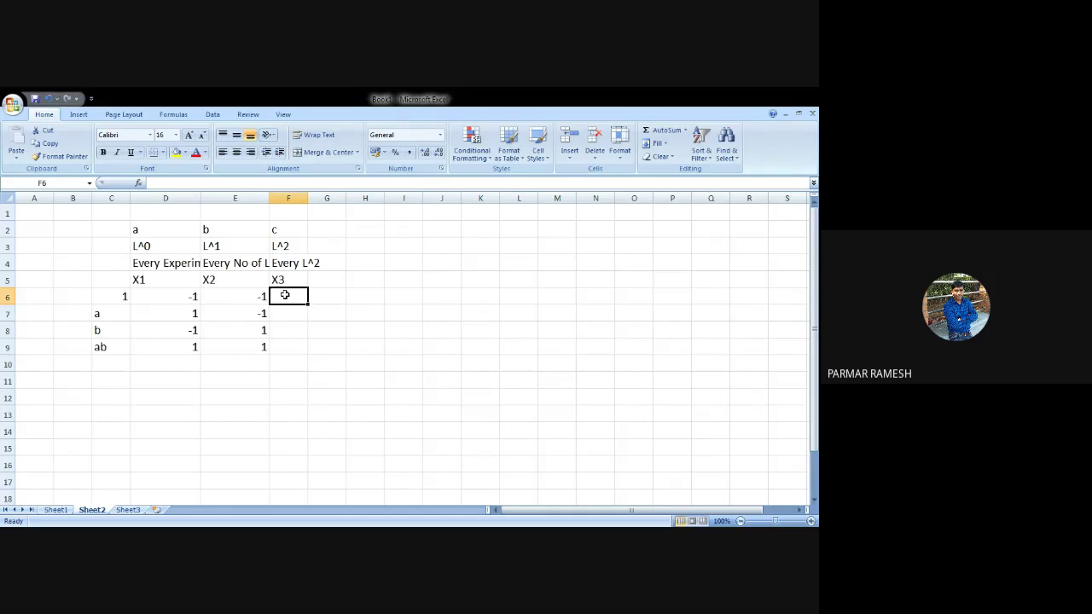
pyautogui.write('-1')
pyautogui.press('Return')
pyautogui.write('-1')
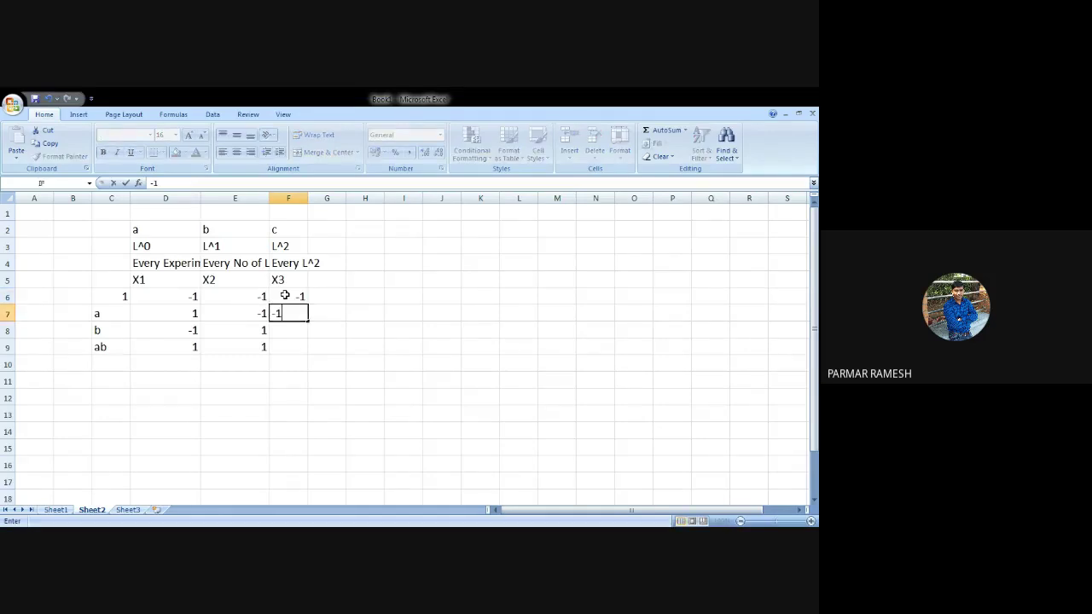
pyautogui.press('Return')
pyautogui.write('-1')
pyautogui.press('Return')
pyautogui.write('-')
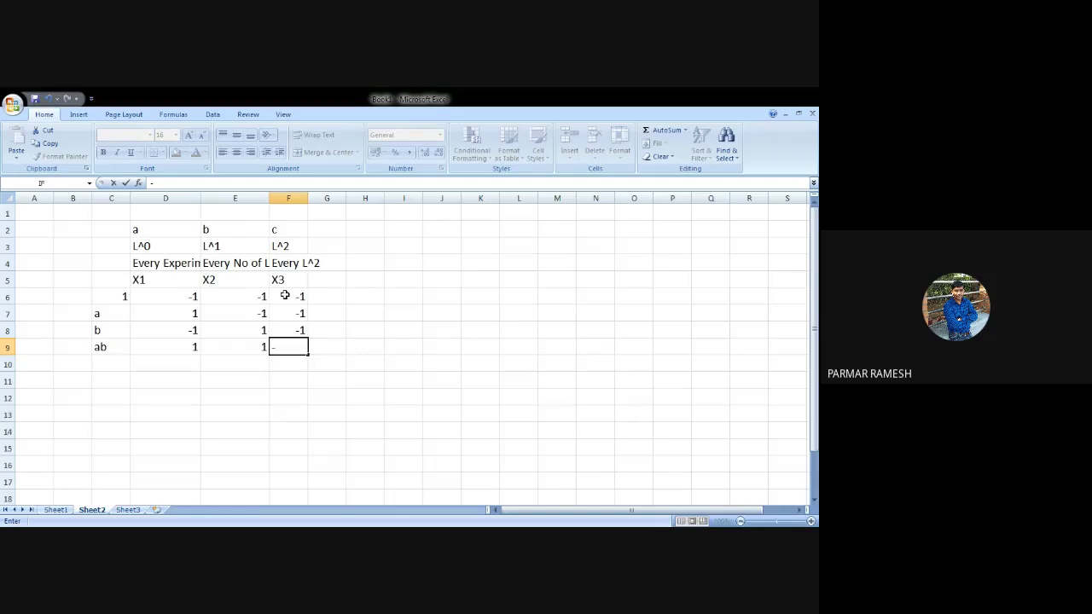
pyautogui.write('1')
pyautogui.press('Return')
pyautogui.write('1')
pyautogui.press('Return')
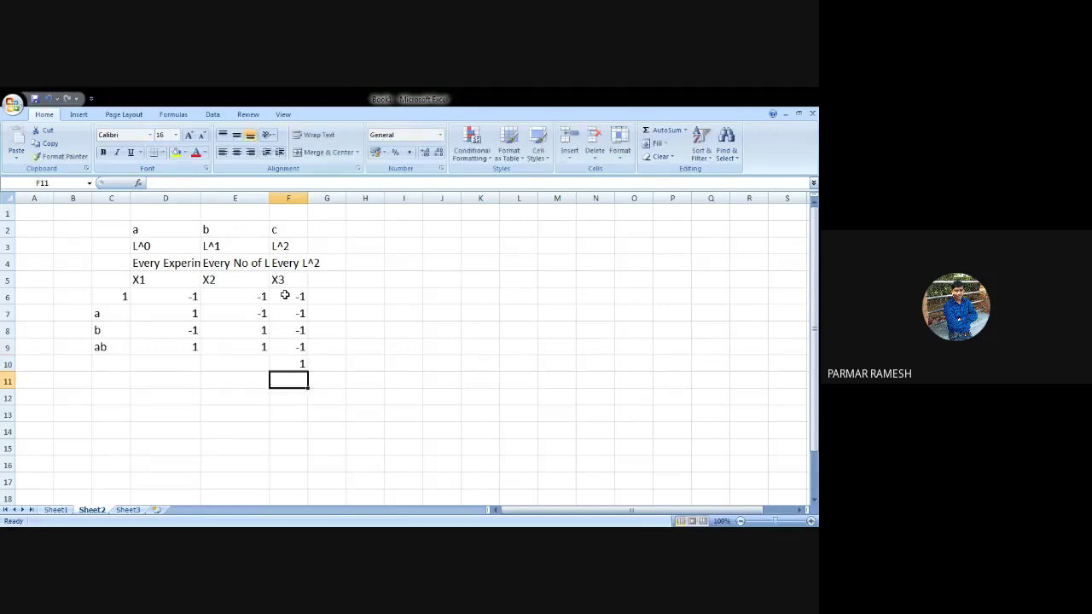
pyautogui.write('1')
pyautogui.press('Return')
pyautogui.write('1')
pyautogui.press('Return')
pyautogui.write('1')
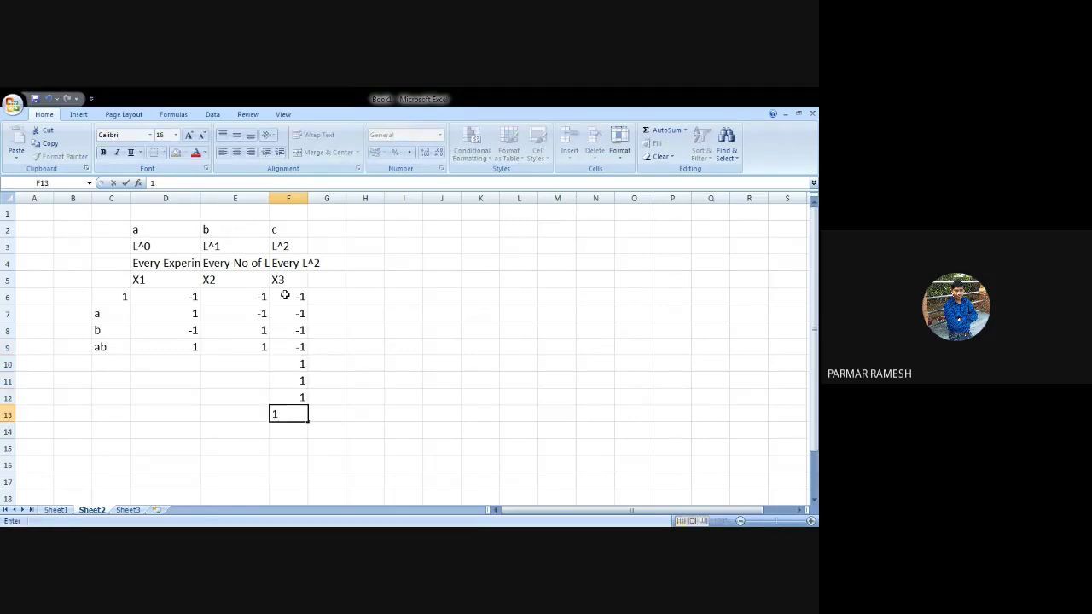
# Copy the X1 and X2 coded levels from D6:E9 into D10:E13
pyautogui.click(181, 295)
pyautogui.moveTo(181, 296); pyautogui.dragTo(246, 348)
pyautogui.hotkey('ctrl', 'c')
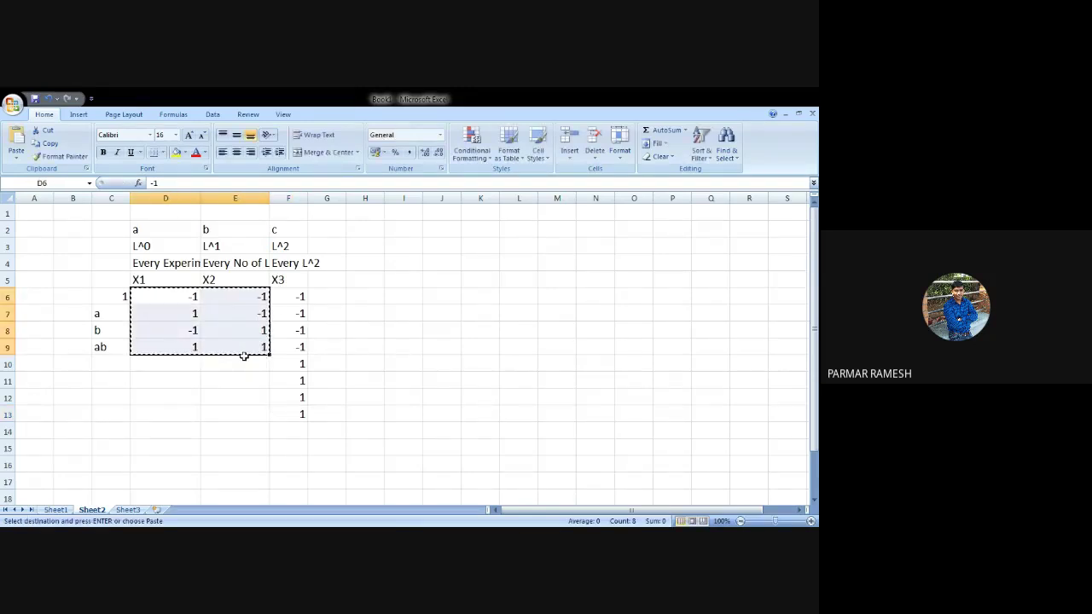
pyautogui.click(188, 363)
pyautogui.hotkey('ctrl', 'v')
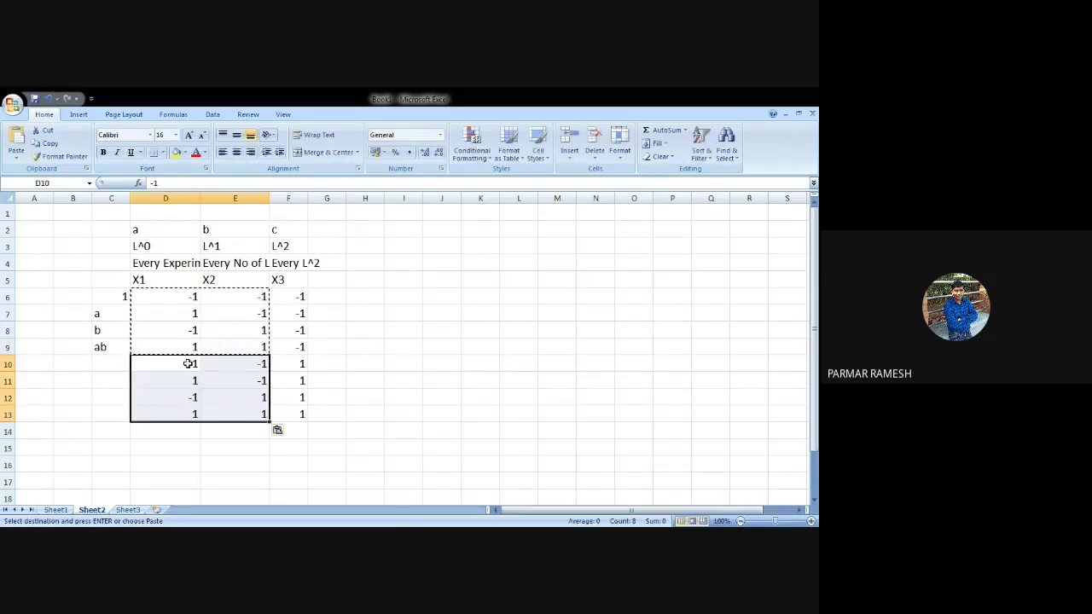
pyautogui.click(441, 430)
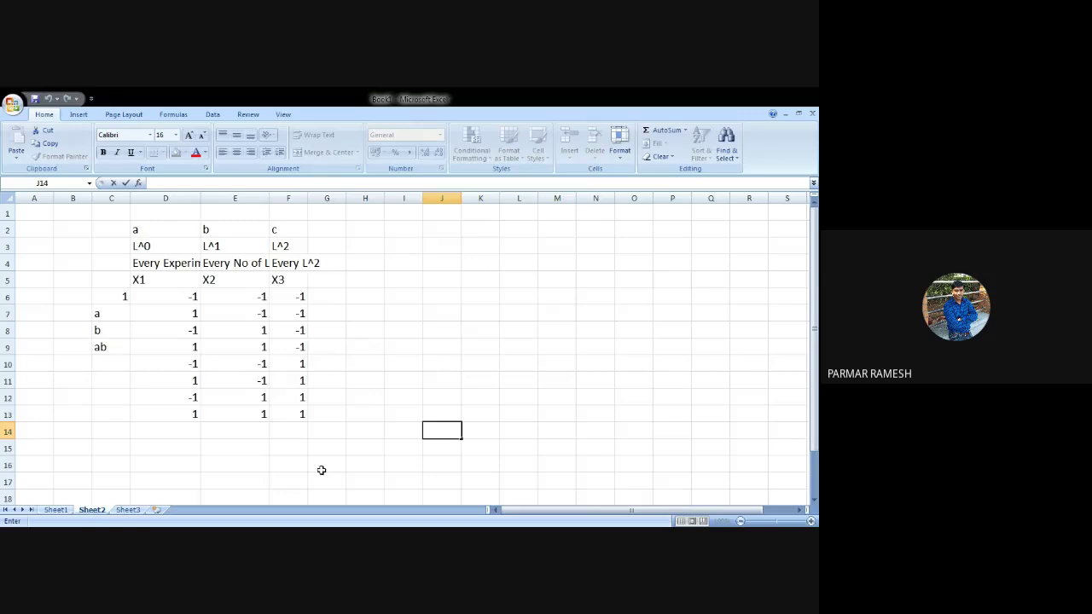
# Enter the treatment combination labels c, ac, bc and abc down C10:C13
pyautogui.click(112, 360)
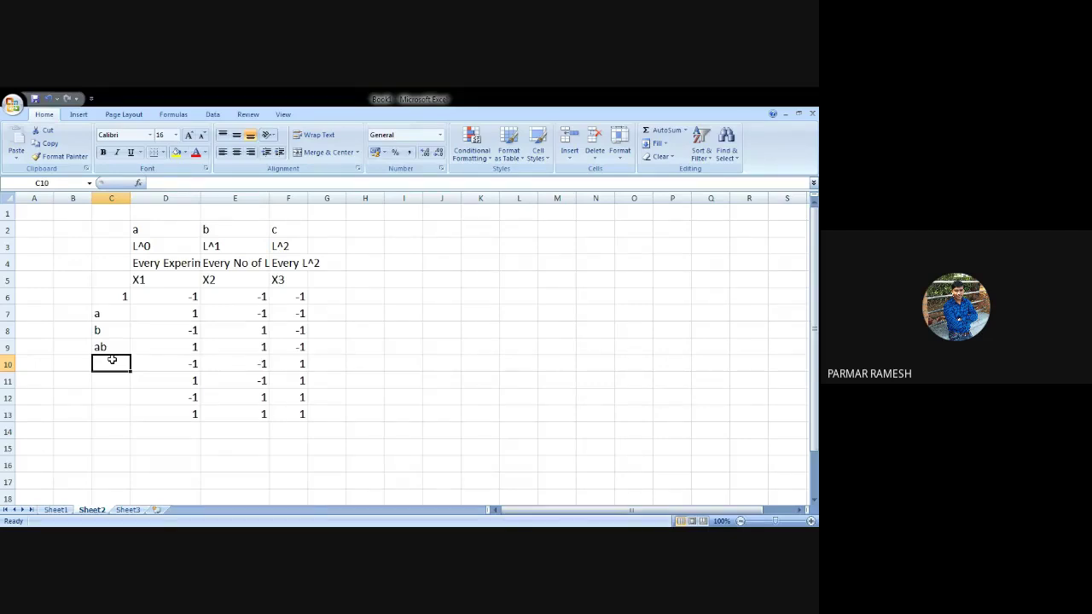
pyautogui.write('c')
pyautogui.press('Return')
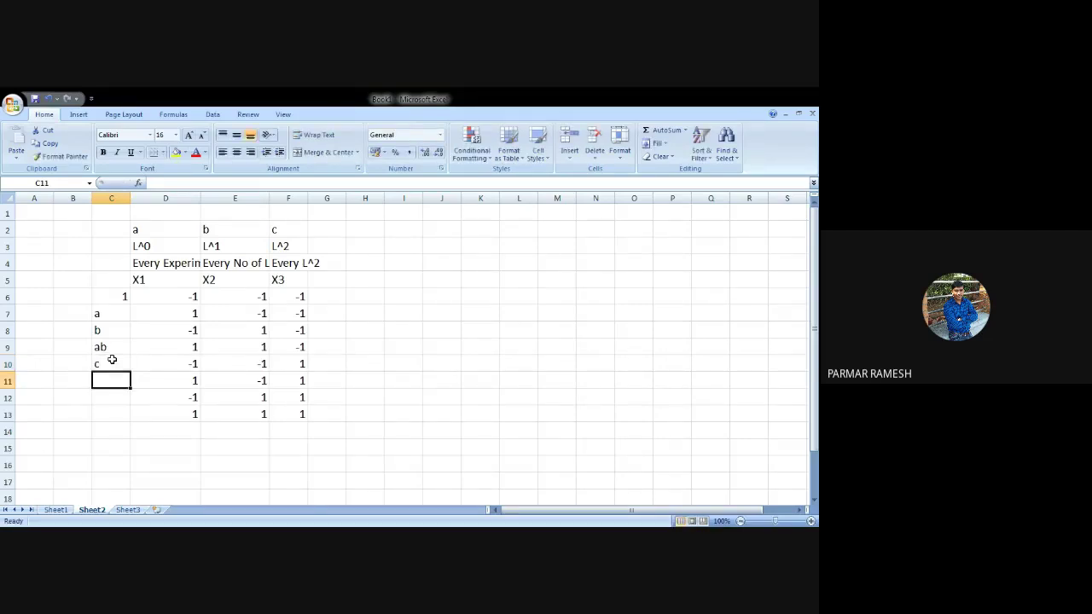
pyautogui.write('ac')
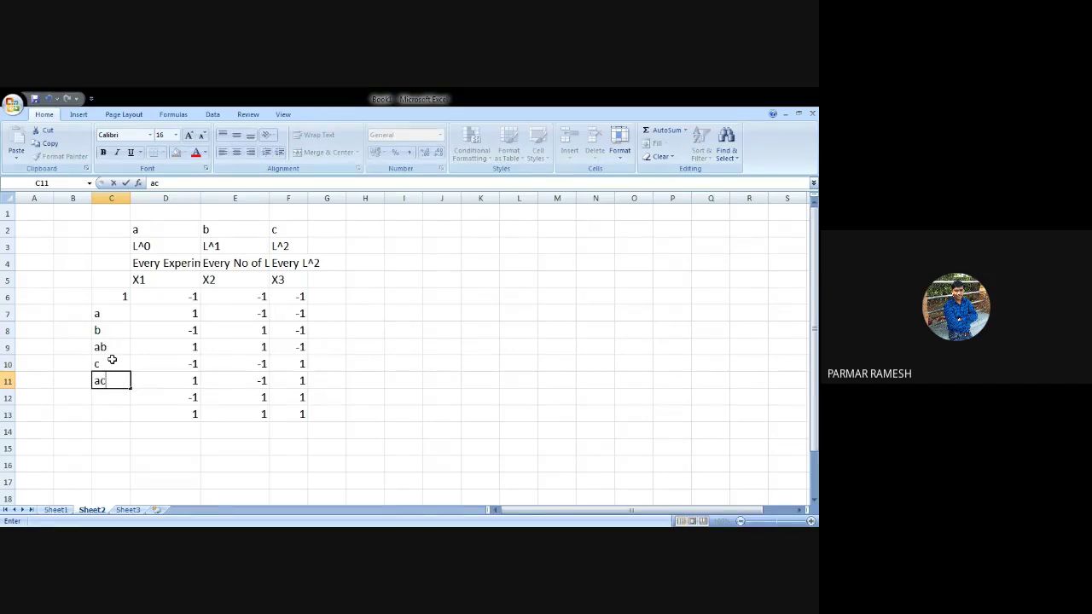
pyautogui.press('Return')
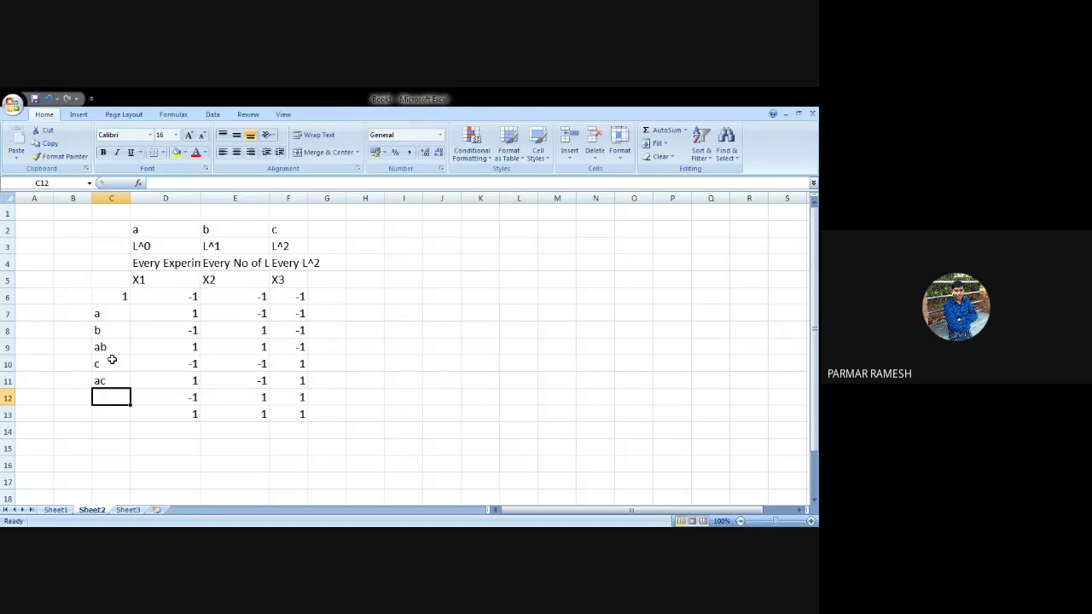
pyautogui.write('bc')
pyautogui.press('Return')
pyautogui.write('abc')
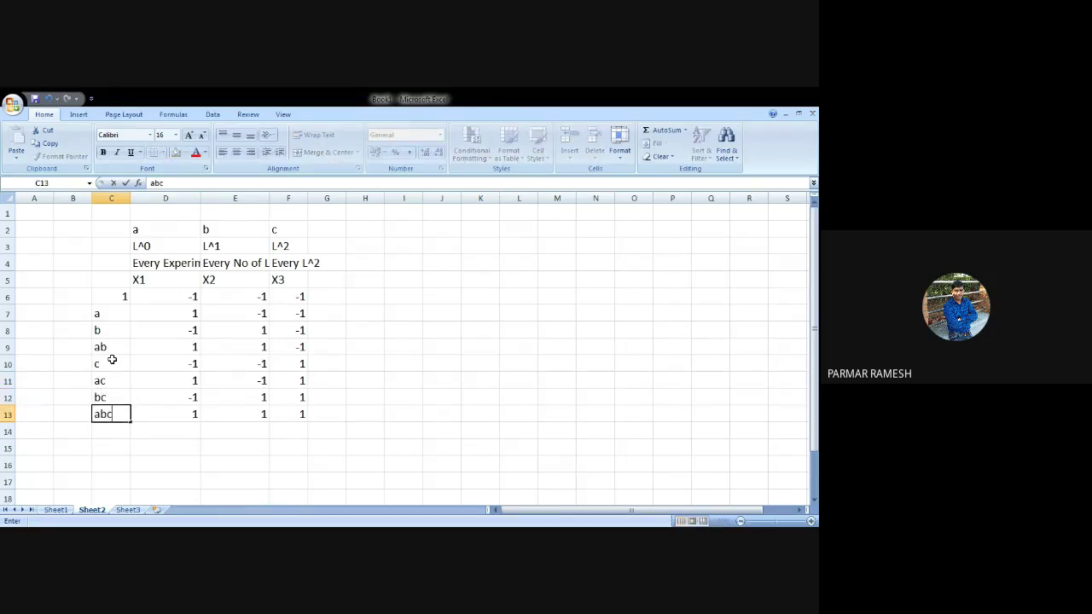
pyautogui.press('Tab')
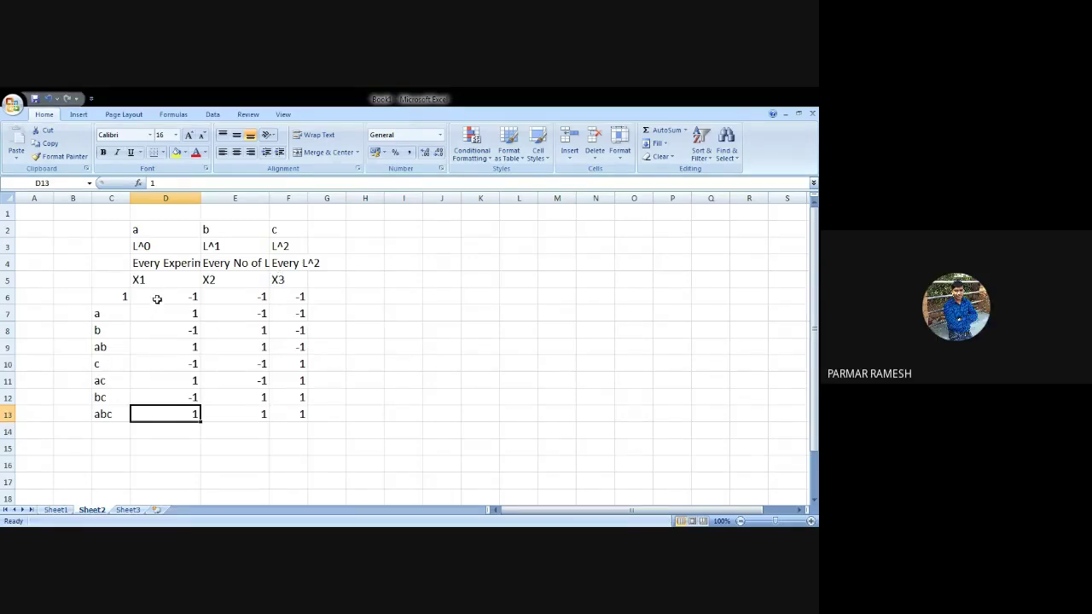
# Copy the X1 and X2 headings with their first four coded levels from D5:E9 to J5:K9
pyautogui.moveTo(156, 298); pyautogui.dragTo(255, 343)
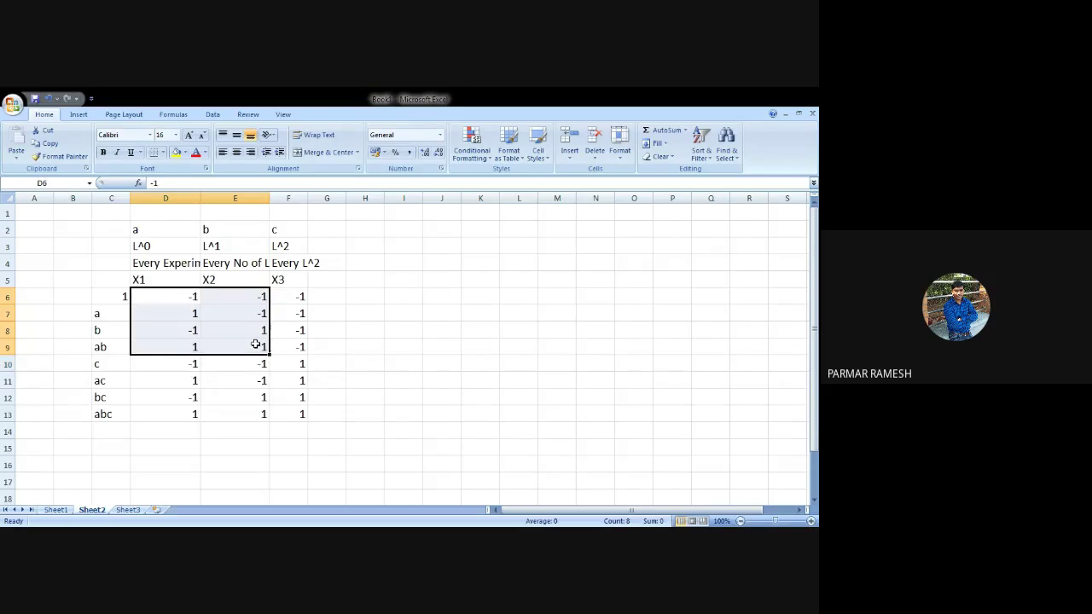
pyautogui.hotkey('ctrl', 'c')
pyautogui.moveTo(178, 280); pyautogui.dragTo(242, 349)
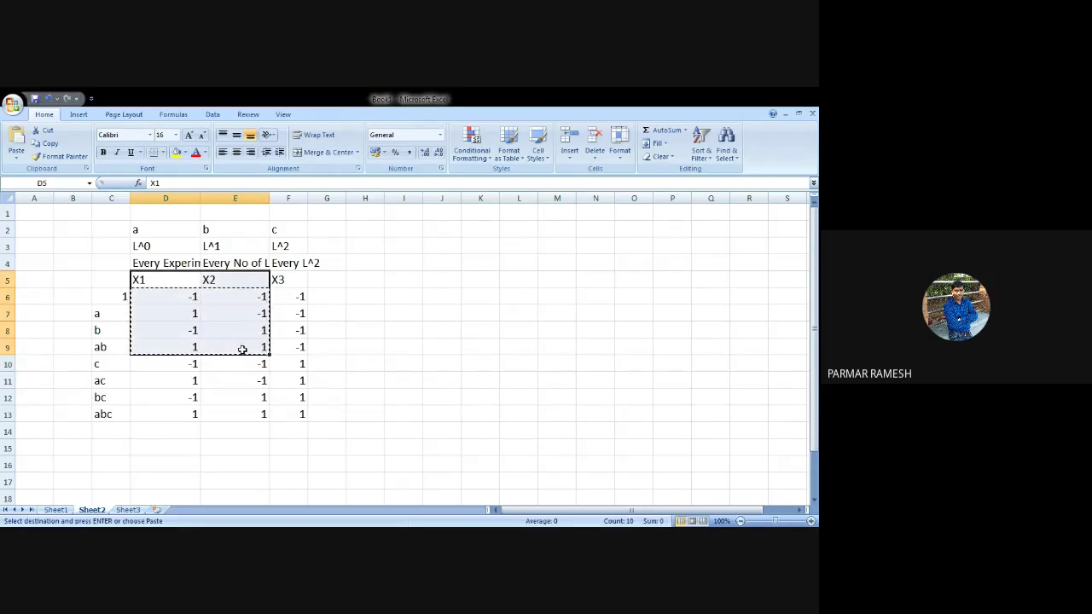
pyautogui.hotkey('ctrl', 'c')
pyautogui.click(430, 279)
pyautogui.hotkey('ctrl', 'v')
# Add a response column headed Y in M5 with the values 10, 15, 25 and 30 in M6:M9
pyautogui.click(523, 279)
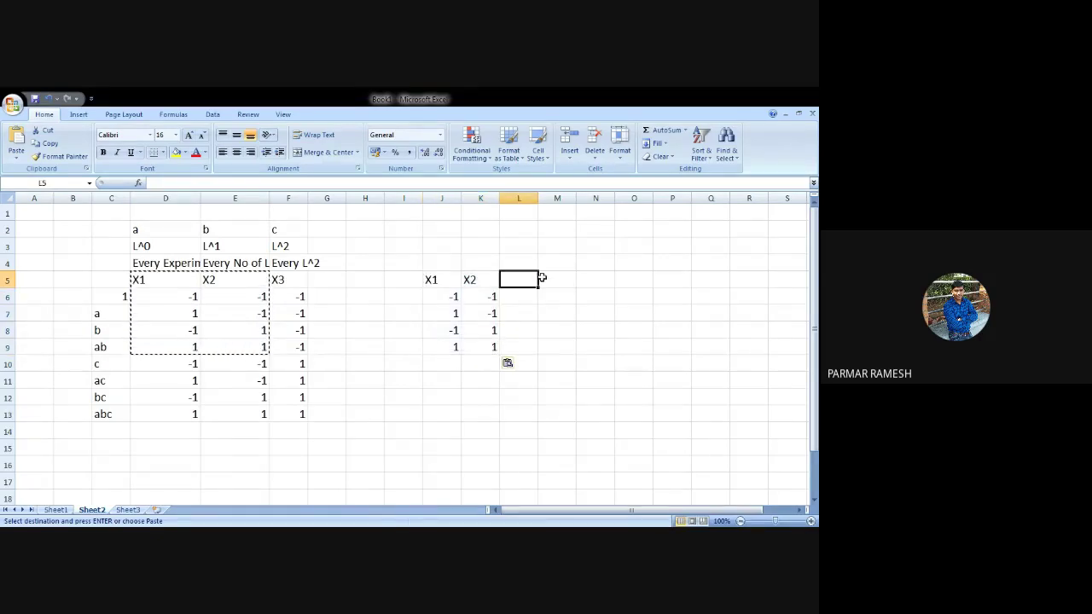
pyautogui.click(542, 278)
pyautogui.write('Y')
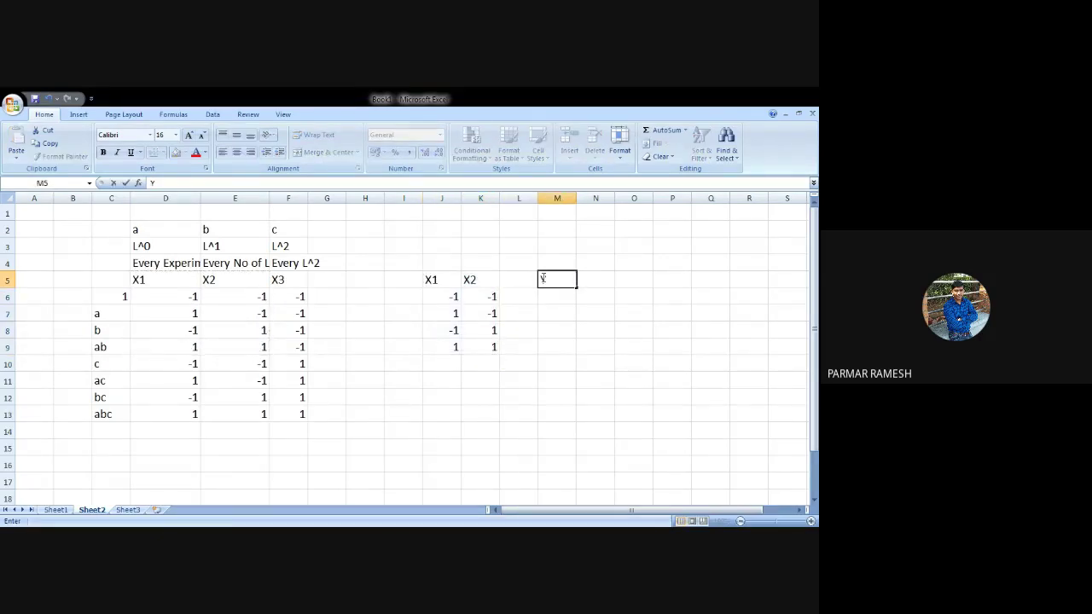
pyautogui.click(552, 298)
pyautogui.write('10')
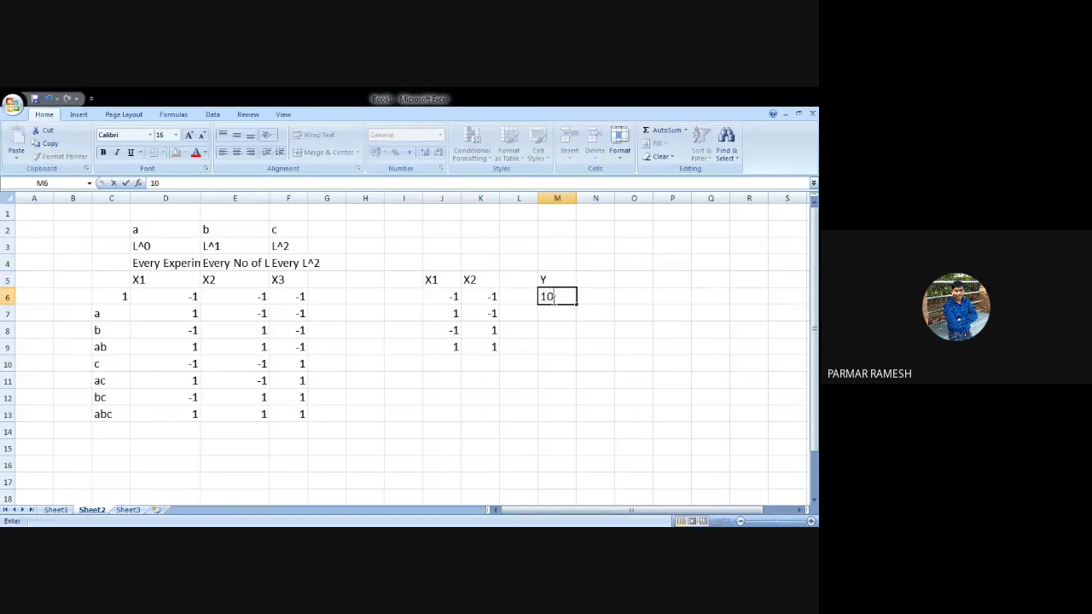
pyautogui.press('Return')
pyautogui.write('15')
pyautogui.press('Return')
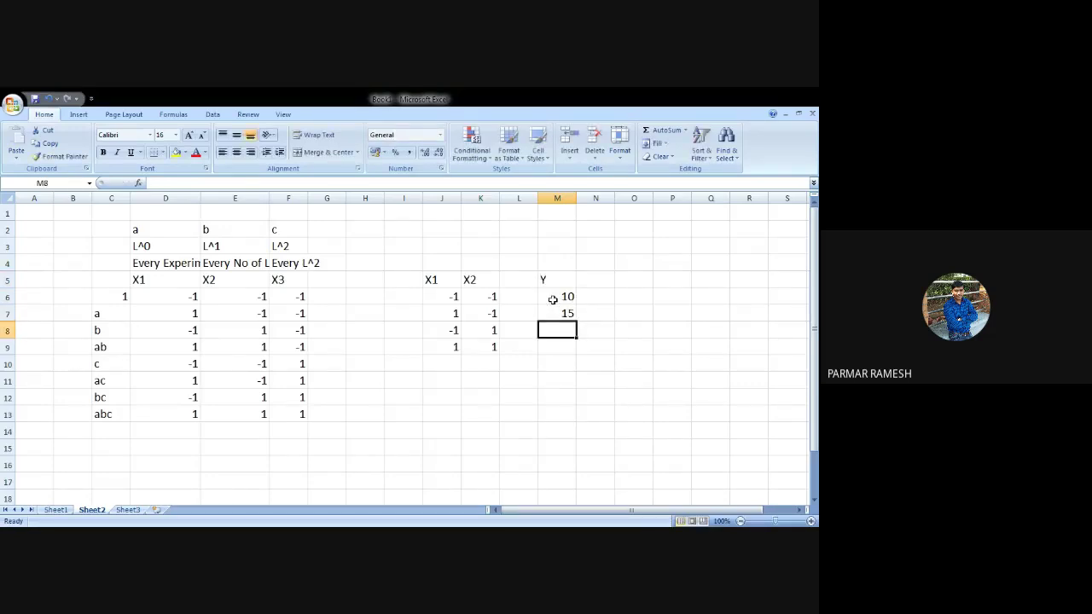
pyautogui.write('25')
pyautogui.press('Return')
pyautogui.write('30')
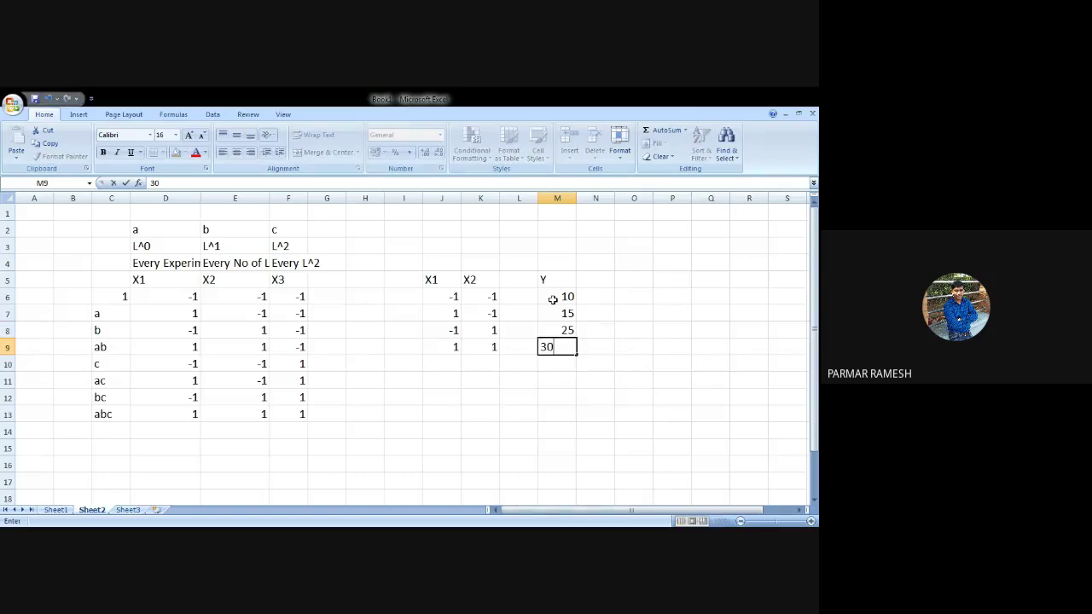
pyautogui.click(572, 383)
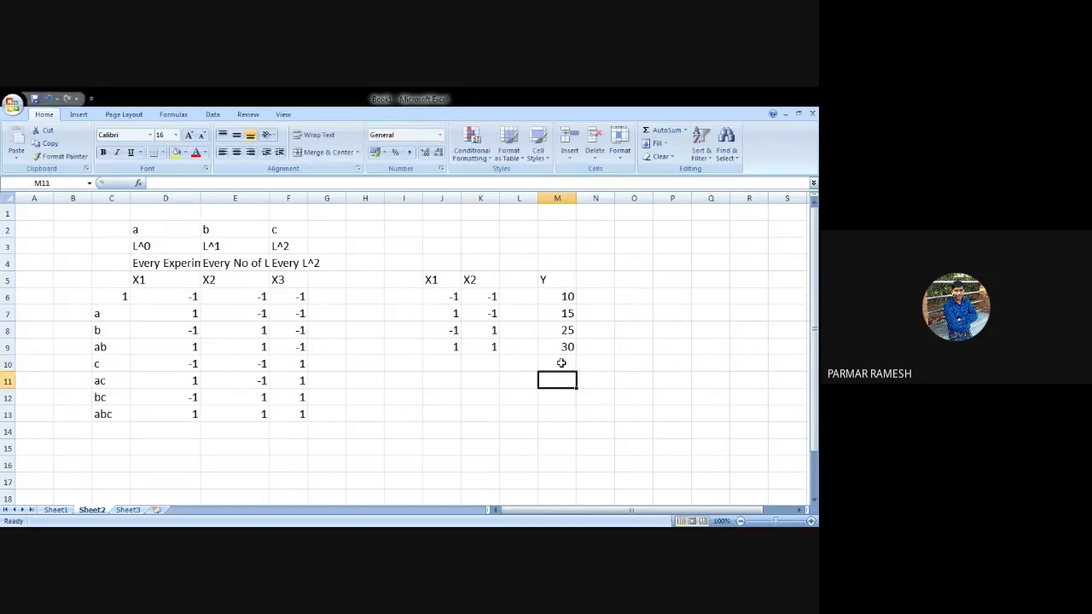
# Calculate the average of the Y values M6:M9 in M10 and label it b0 in L10
pyautogui.click(561, 362)
pyautogui.write('=ave')
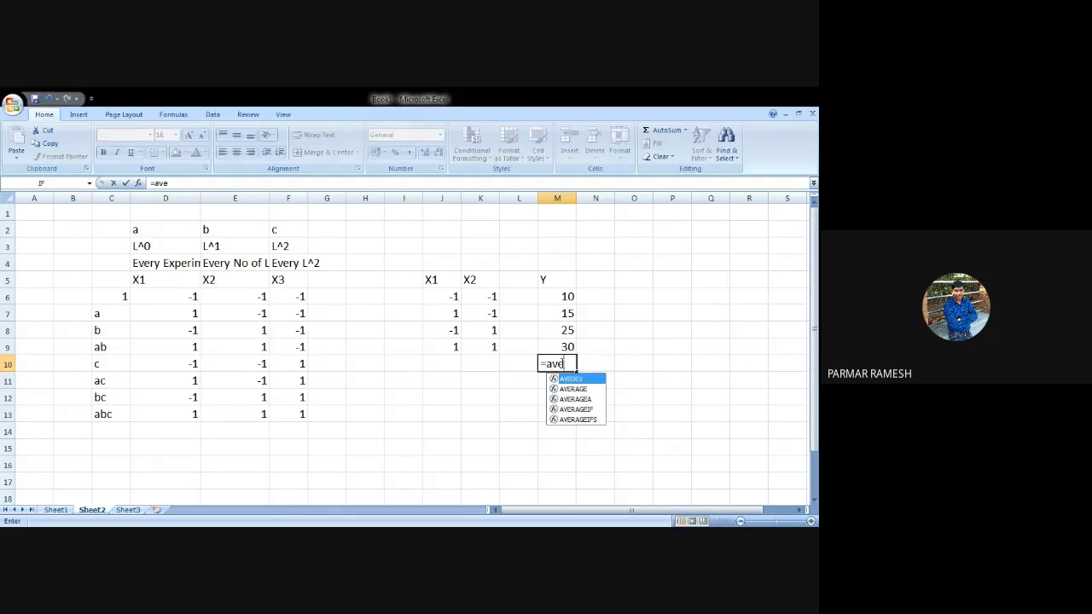
pyautogui.write('rage(')
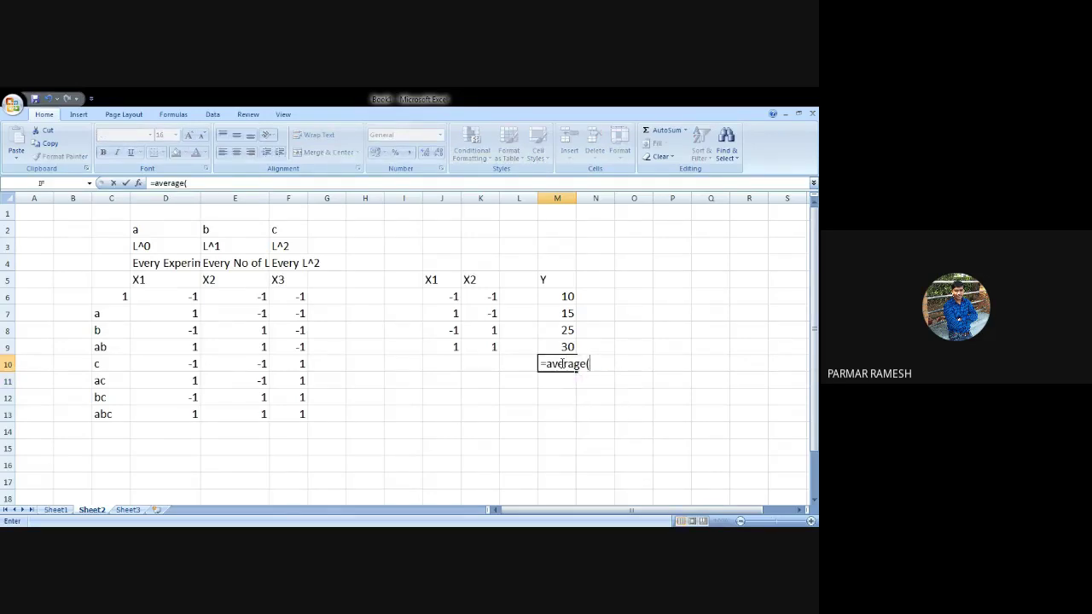
pyautogui.moveTo(568, 345); pyautogui.dragTo(567, 295)
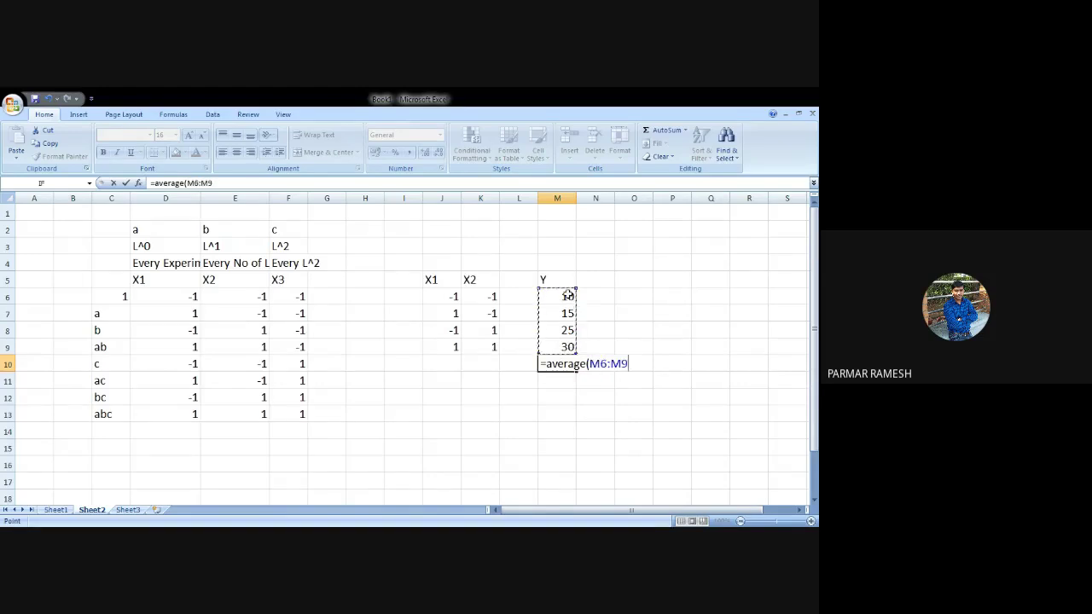
pyautogui.write(')')
pyautogui.press('Return')
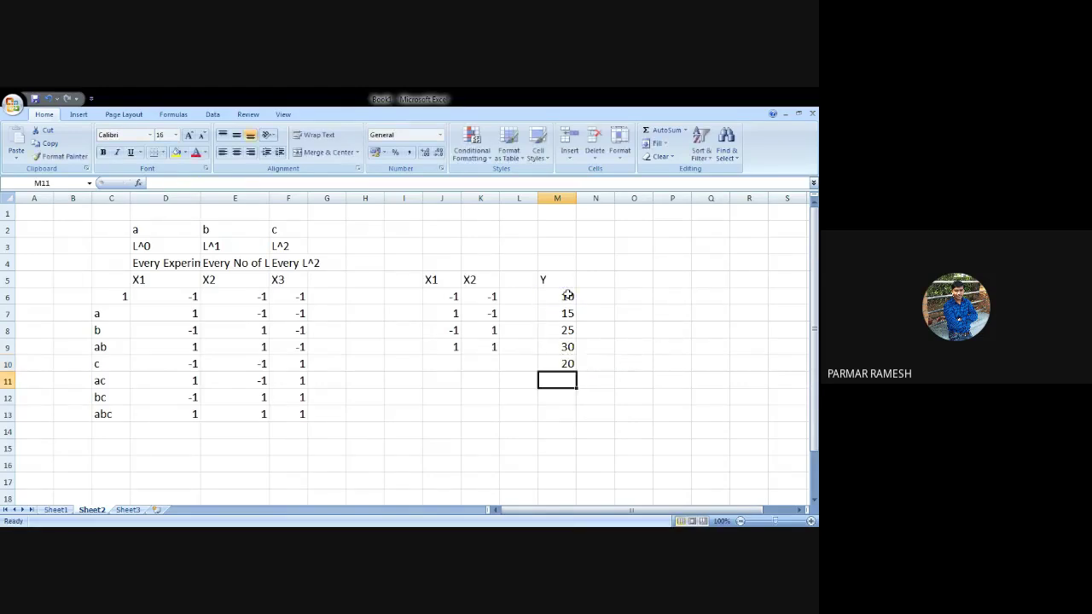
pyautogui.click(525, 359)
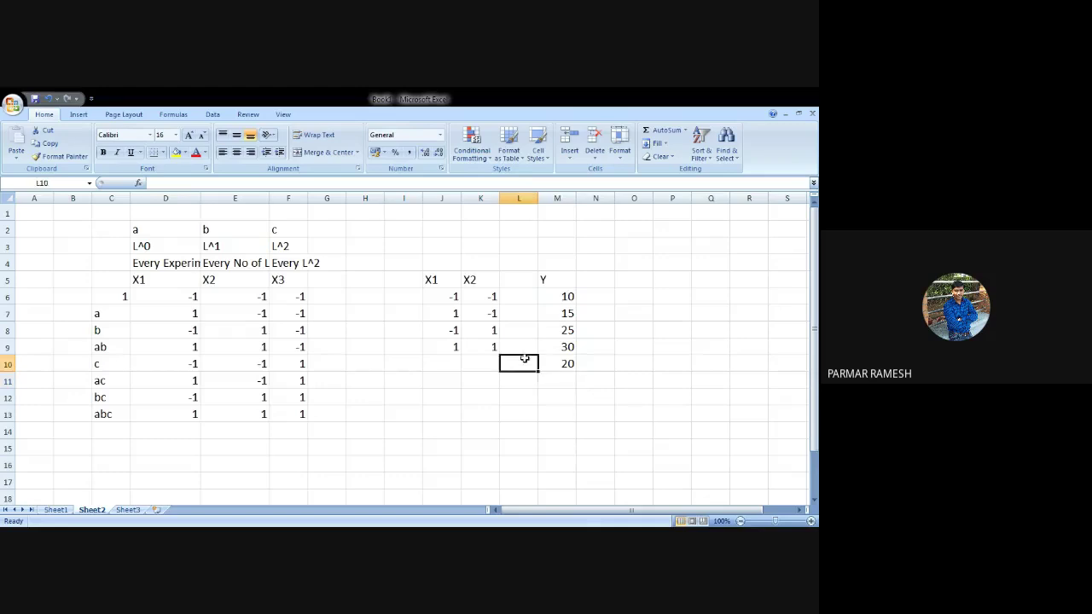
pyautogui.write('b0')
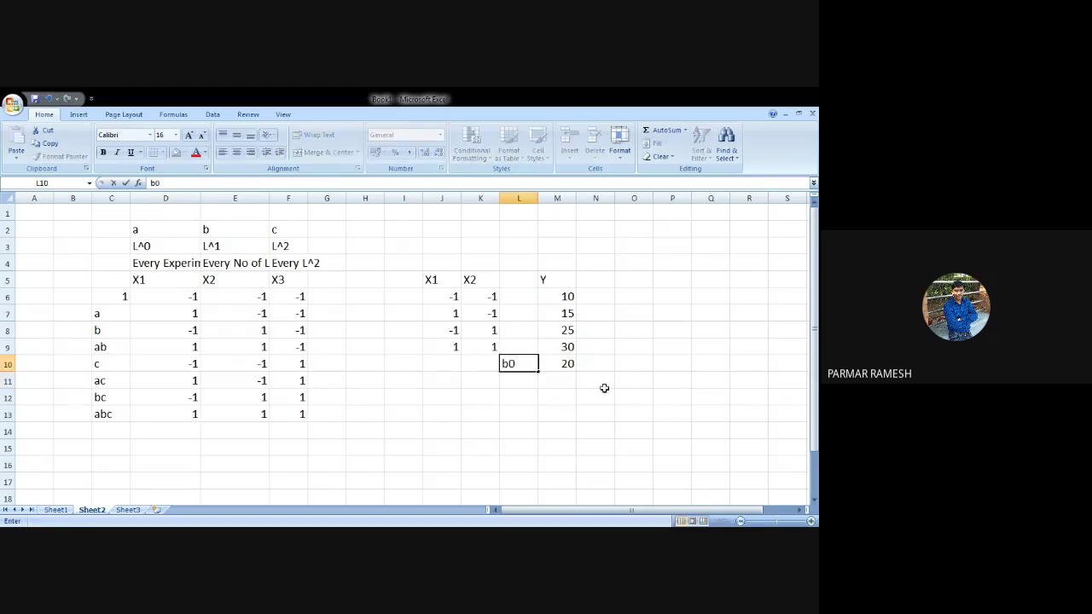
pyautogui.click(610, 400)
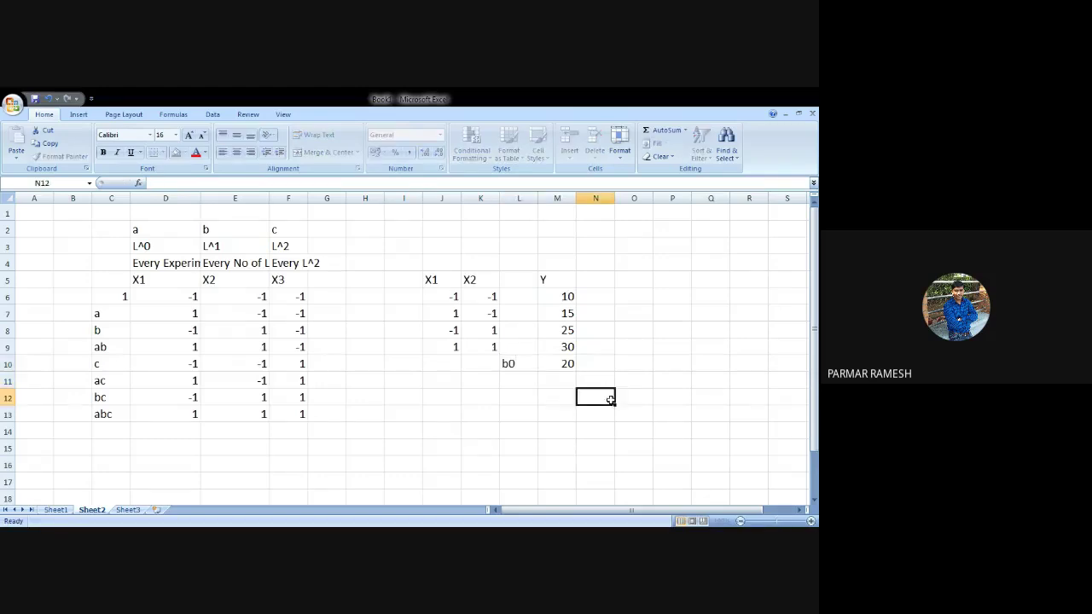
# Head column N with b1 in N5 and enter the product formula =M6*J6 in N6
pyautogui.click(595, 280)
pyautogui.write('b1')
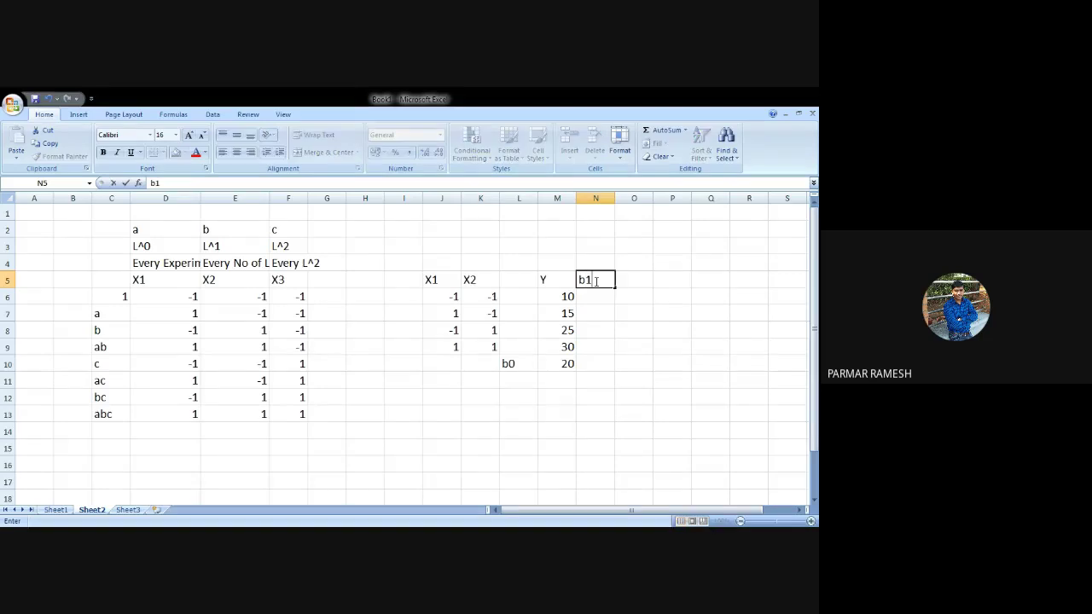
pyautogui.click(592, 296)
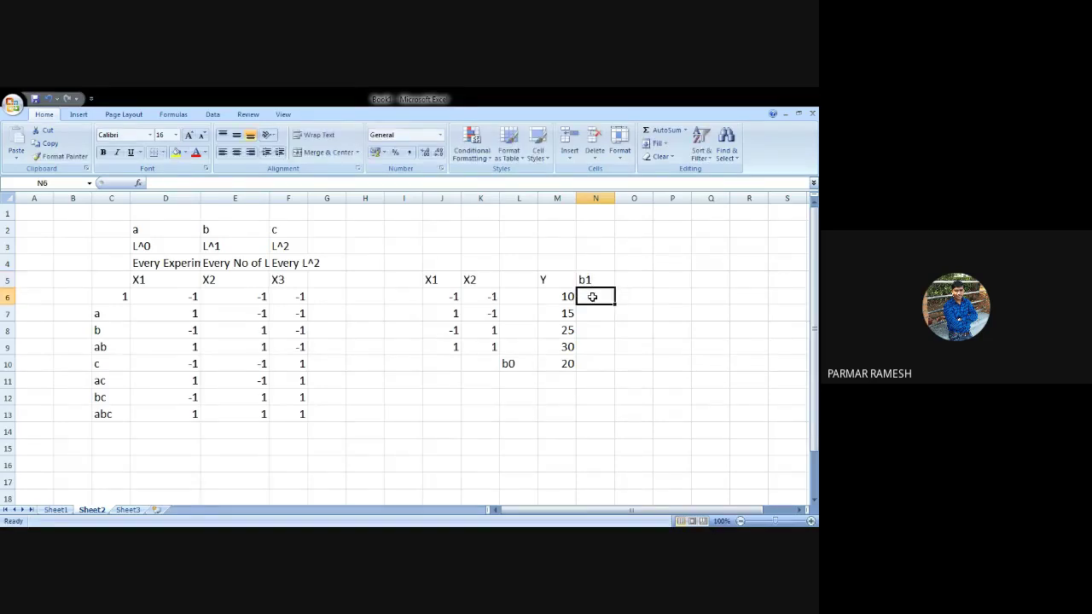
pyautogui.write('=')
pyautogui.click(552, 296)
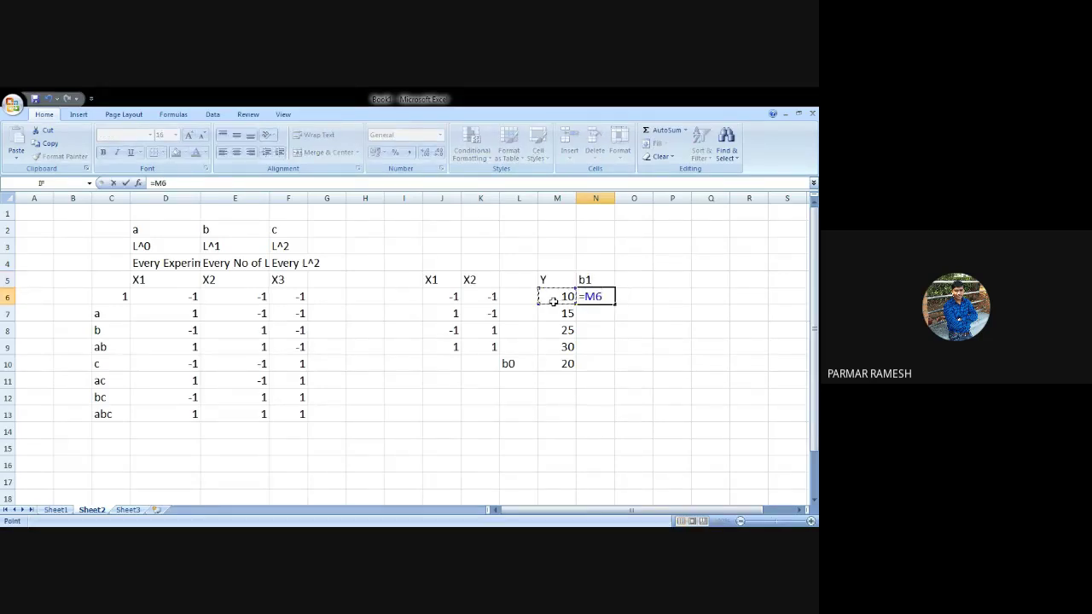
pyautogui.write('*')
pyautogui.click(445, 294)
pyautogui.press('Return')
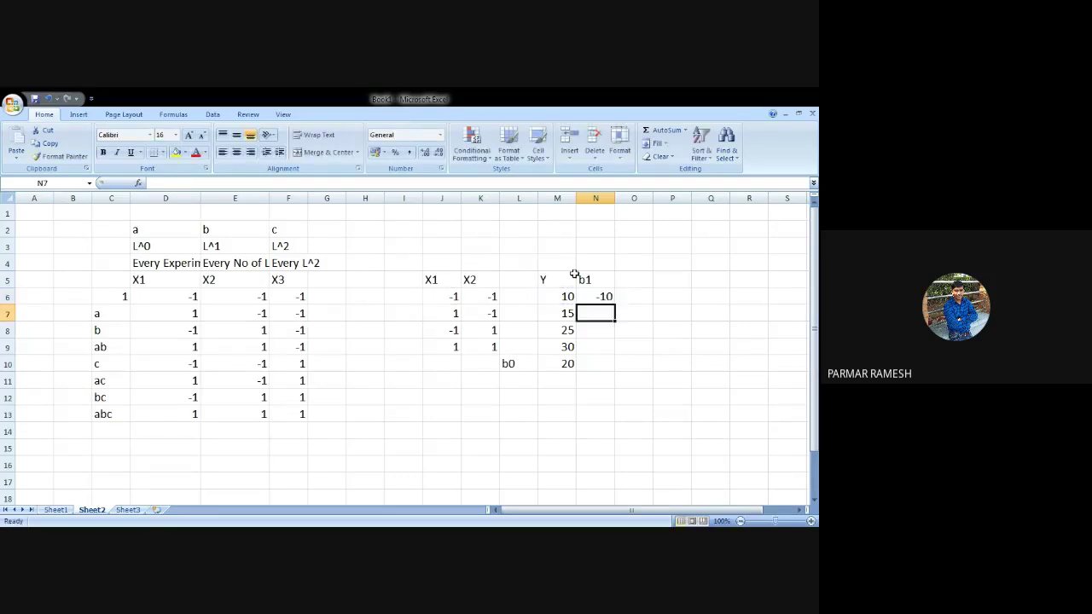
# Fill the b1 product formula down through N9 and total N6:N9 in N10 with AutoSum
pyautogui.click(603, 296)
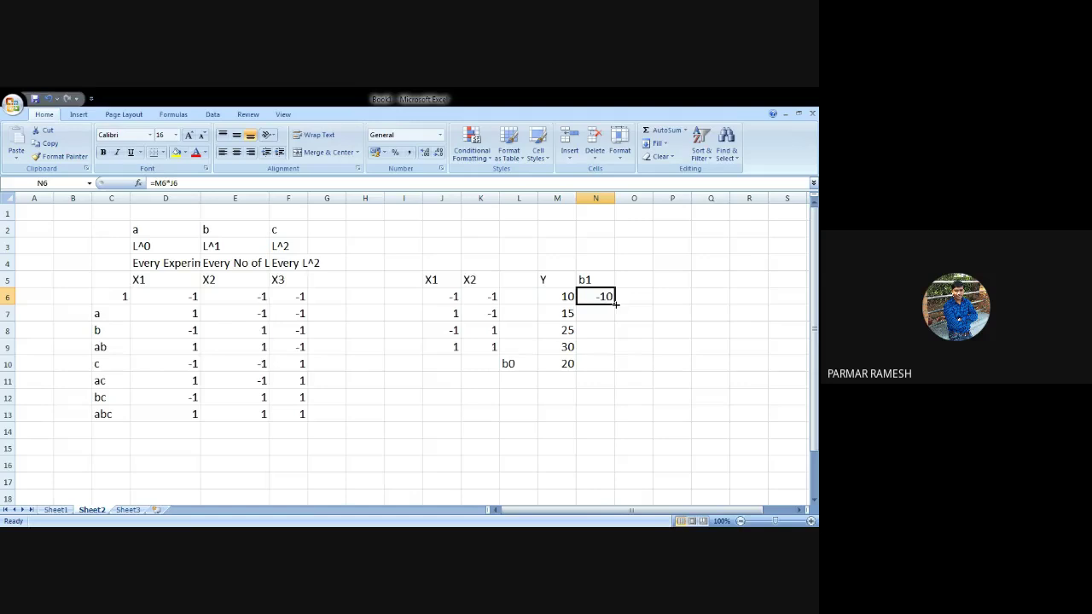
pyautogui.moveTo(614, 303); pyautogui.dragTo(616, 371)
pyautogui.click(604, 362)
pyautogui.press('Delete')
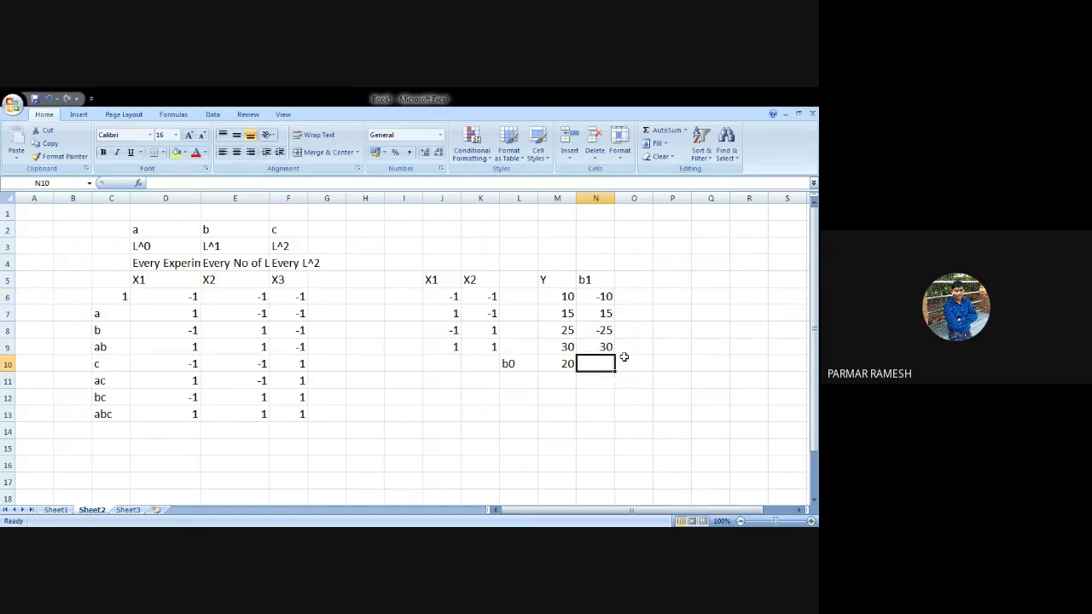
pyautogui.click(658, 134)
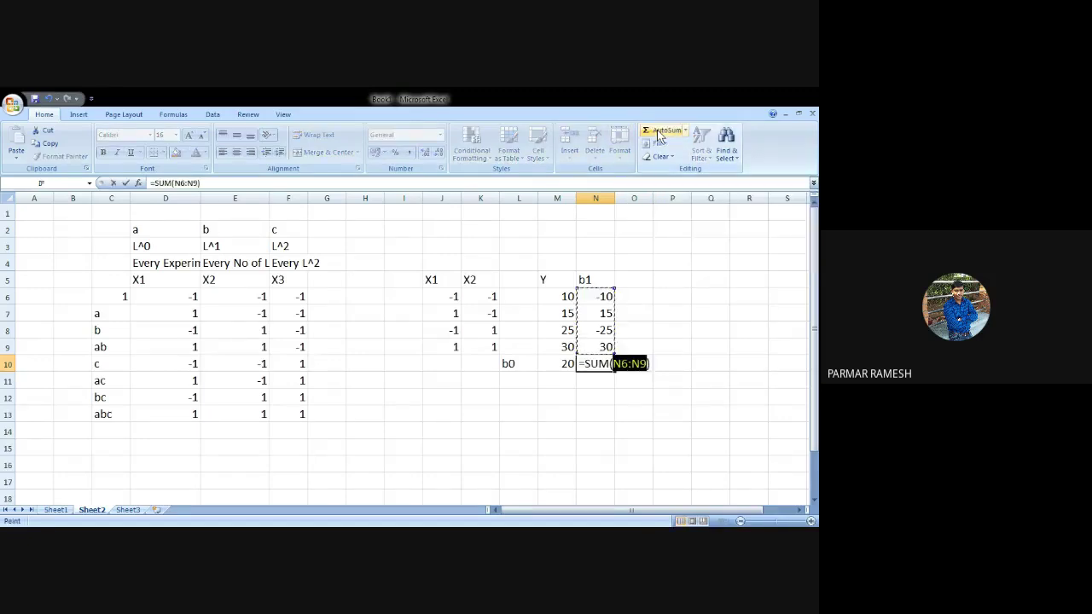
pyautogui.press('Return')
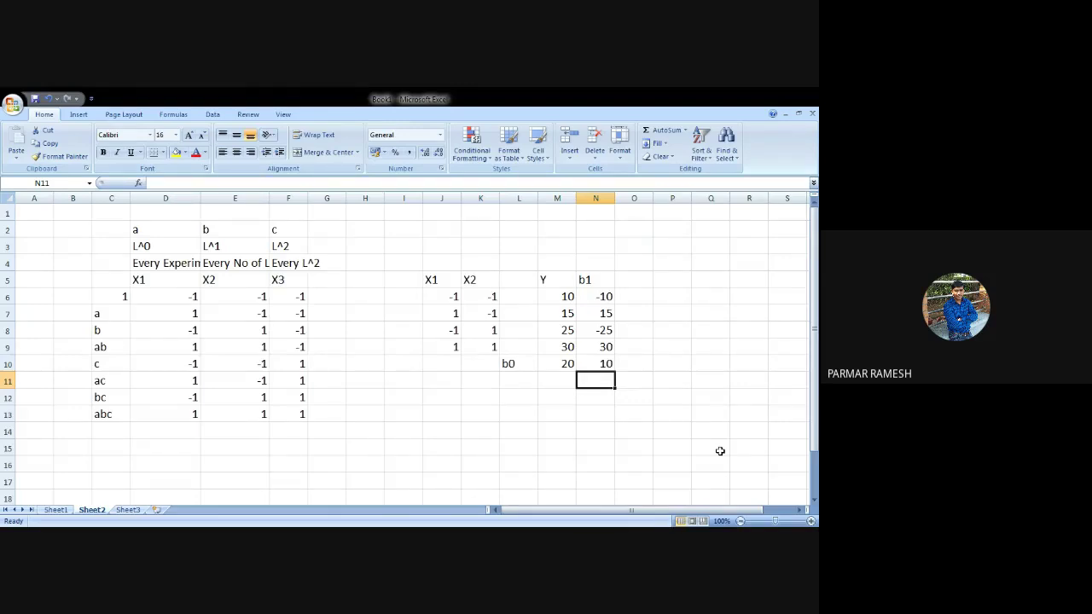
# Enter the label Effect in cell M12
pyautogui.press('Down')
pyautogui.press('Left')
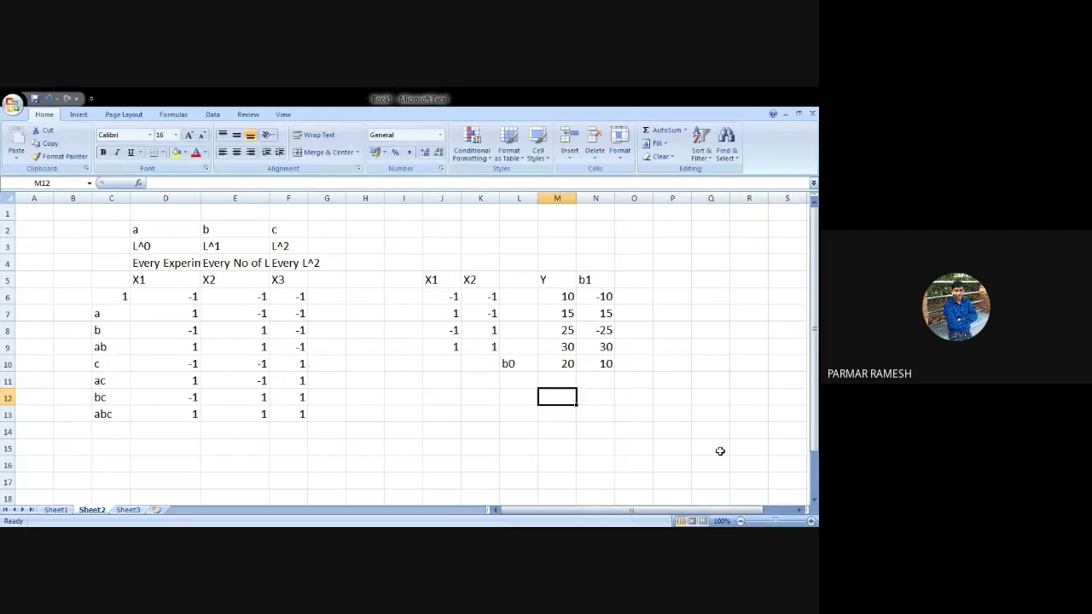
pyautogui.write('Effev')
pyautogui.press('BackSpace')
pyautogui.write('ct')
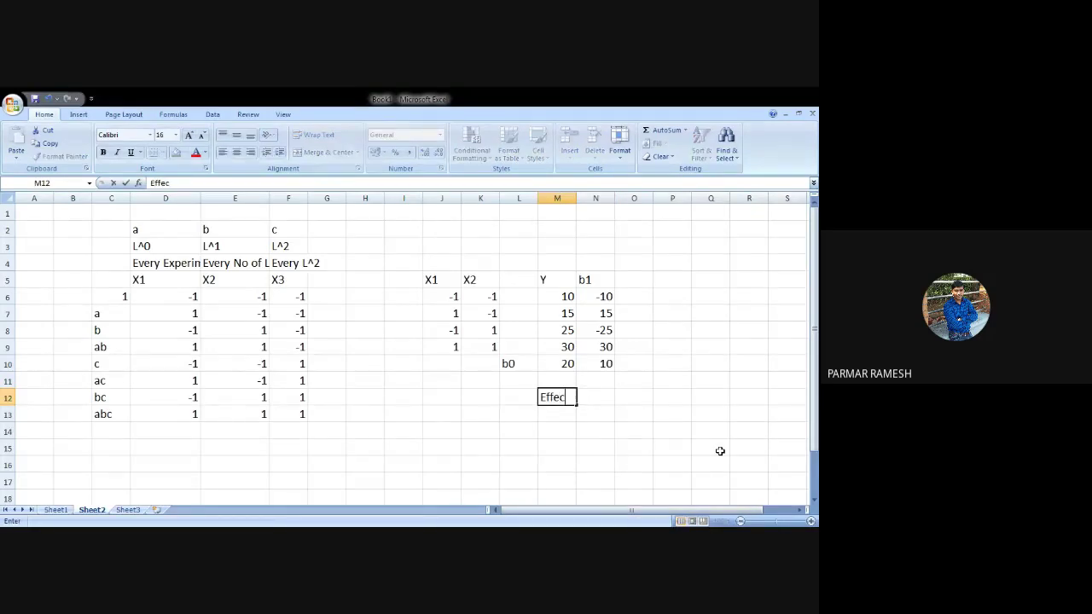
pyautogui.click(701, 495)
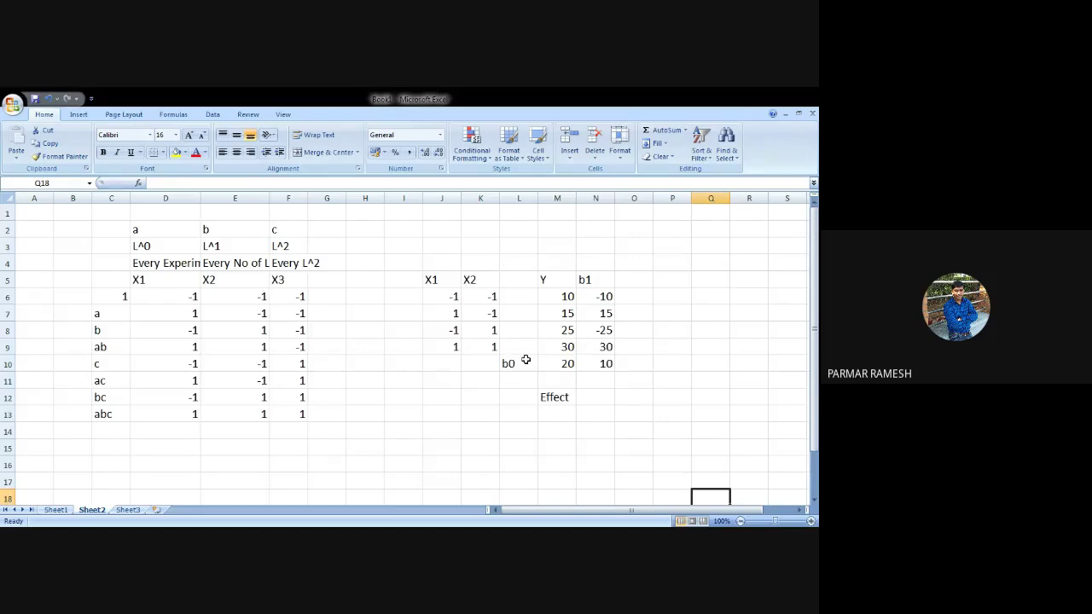
# Highlight the low X2 levels in K6:K7 with a yellow fill
pyautogui.click(454, 296)
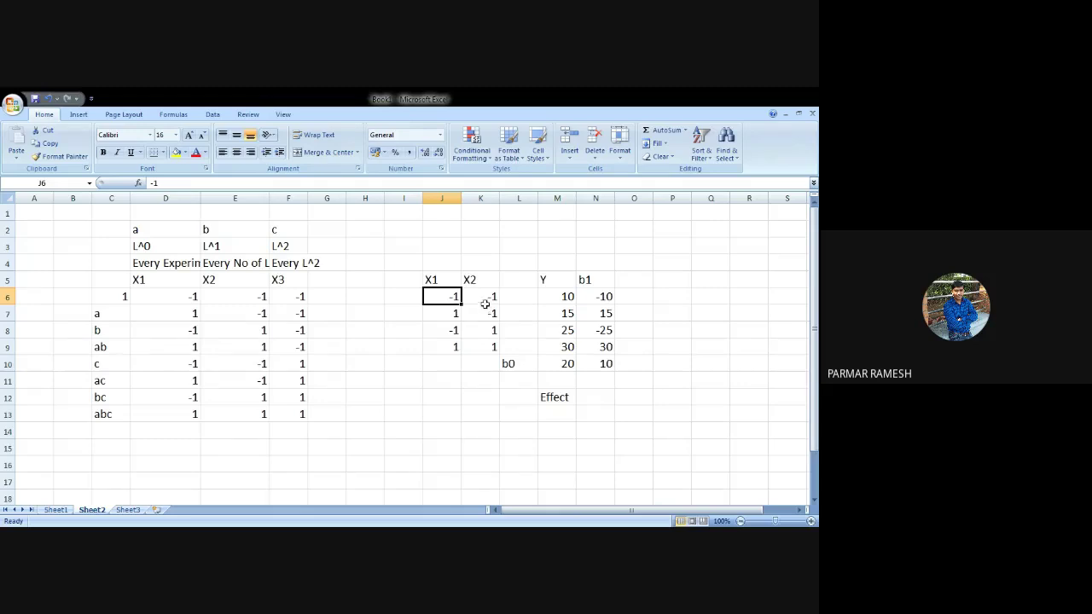
pyautogui.moveTo(487, 297); pyautogui.dragTo(477, 312)
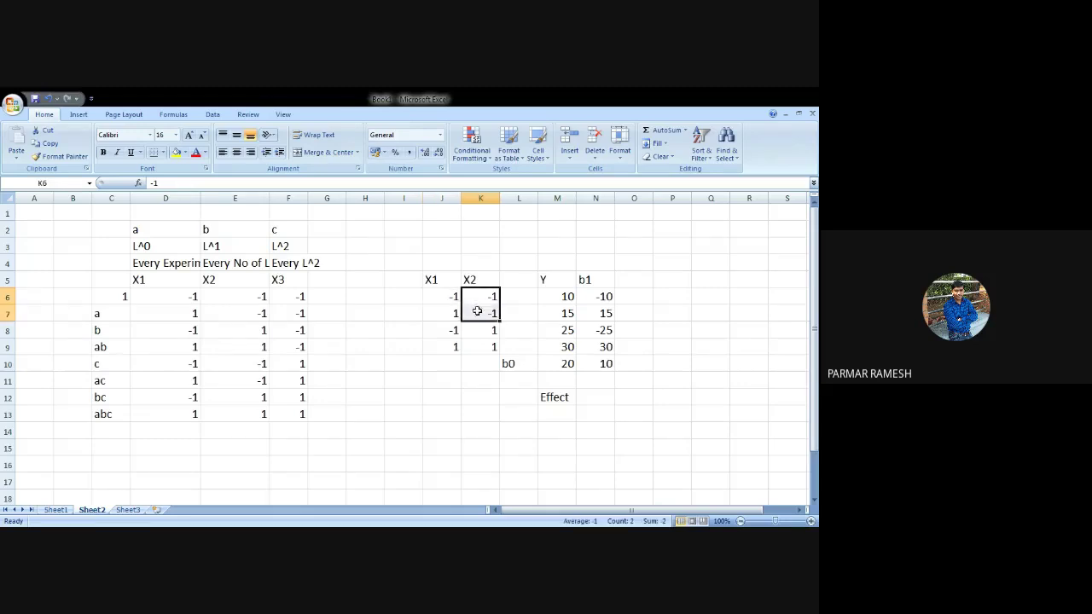
pyautogui.click(176, 152)
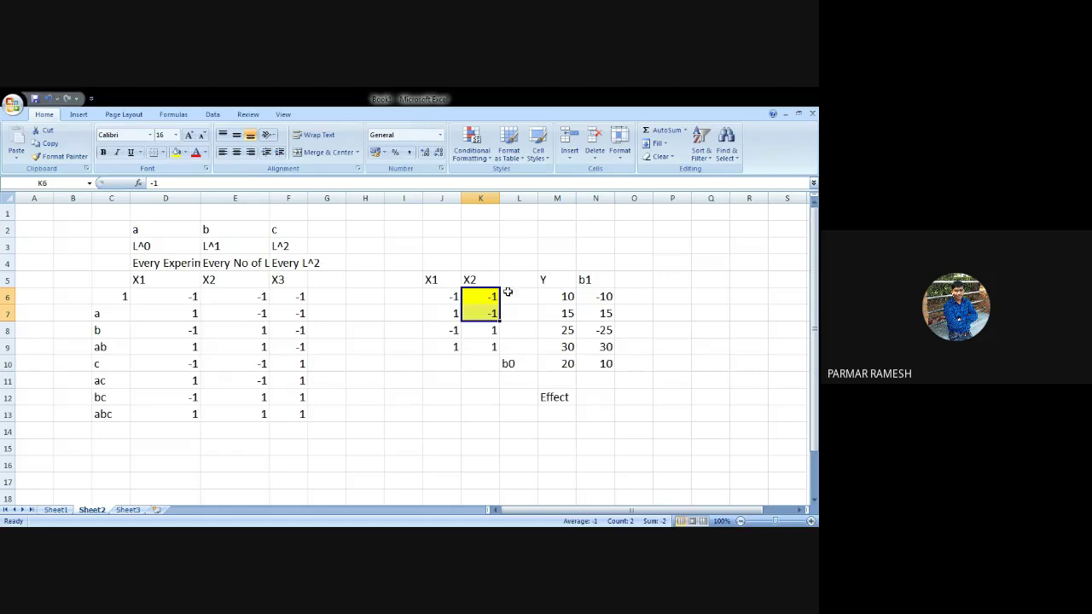
# Merge and center O6:O7 and enter 5 as the Y difference at the low X2 level
pyautogui.click(567, 296)
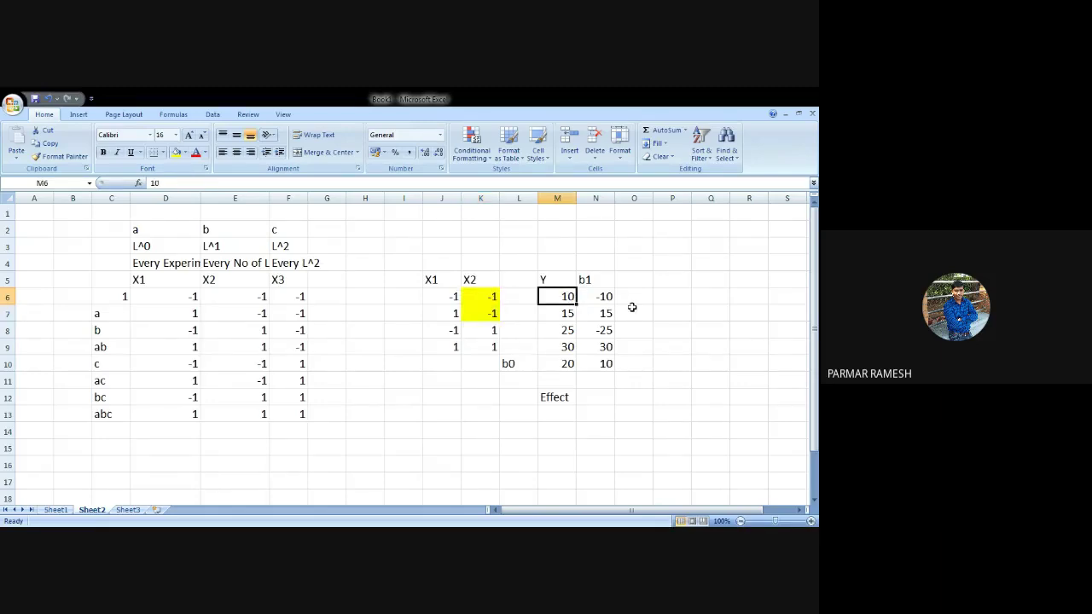
pyautogui.moveTo(632, 301); pyautogui.dragTo(631, 312)
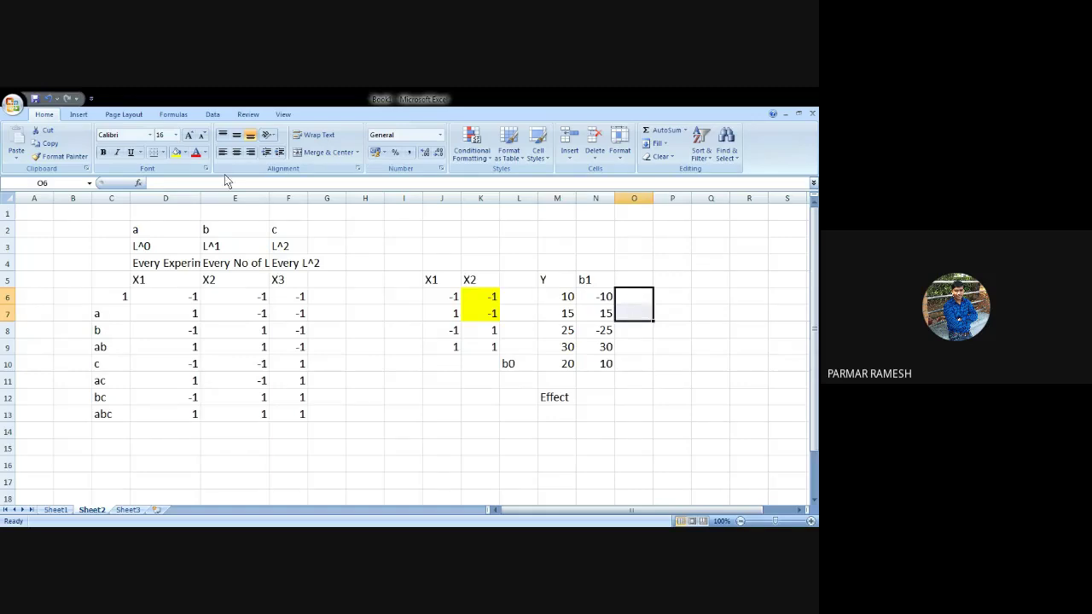
pyautogui.click(338, 158)
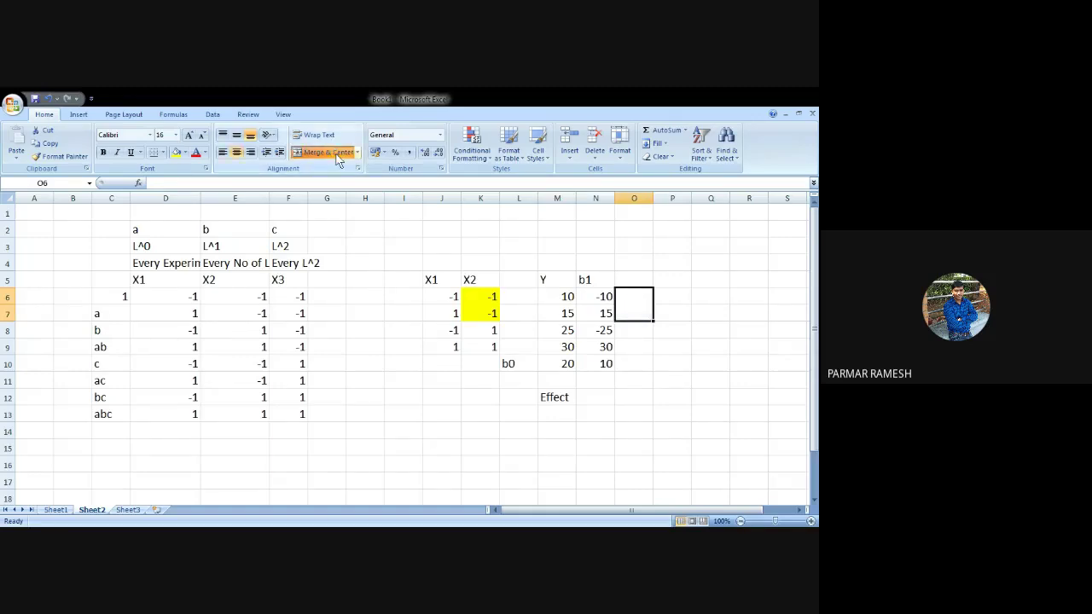
pyautogui.write('5')
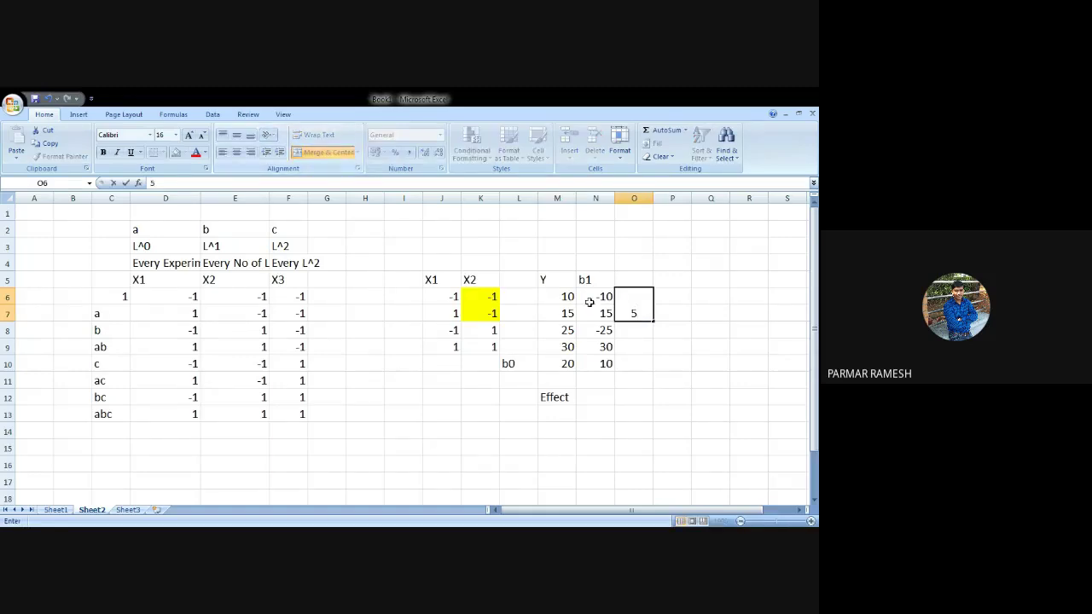
pyautogui.click(667, 361)
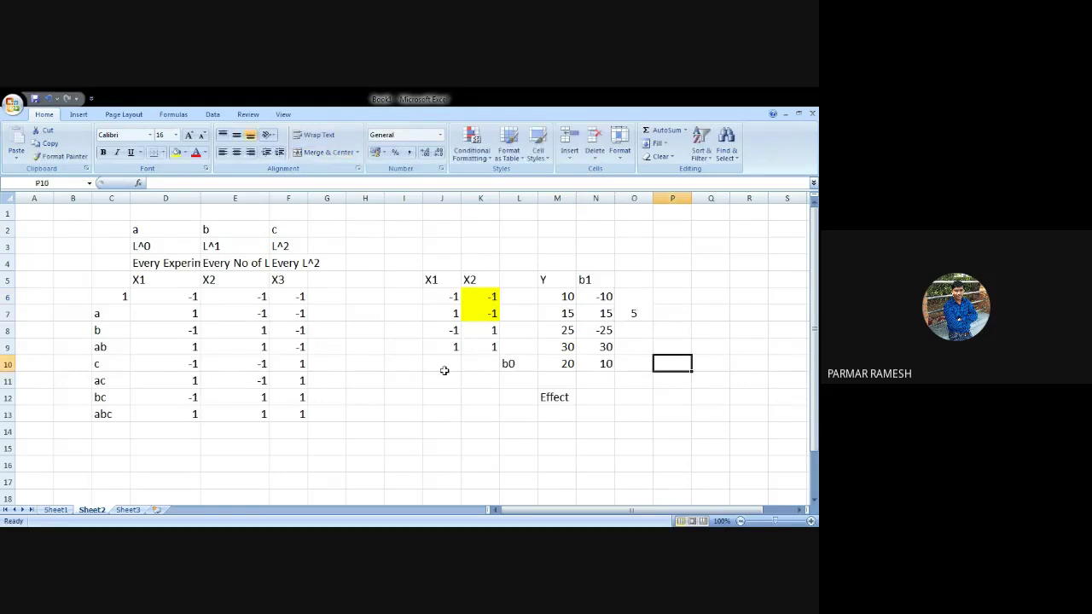
# Highlight the high X2 levels in K8:K9 with a light green fill
pyautogui.moveTo(472, 331); pyautogui.dragTo(471, 340)
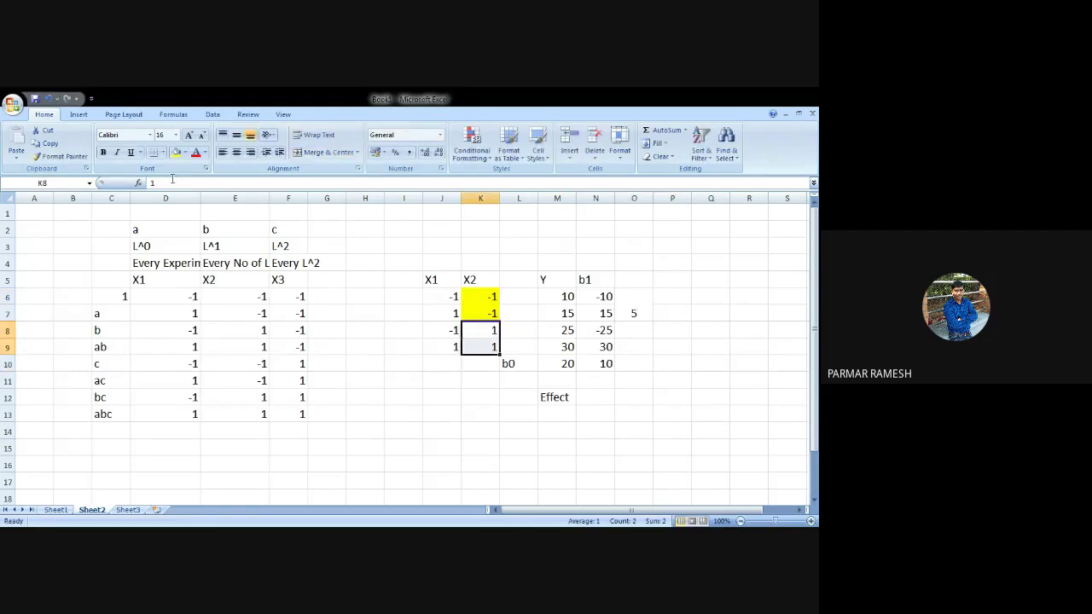
pyautogui.click(185, 153)
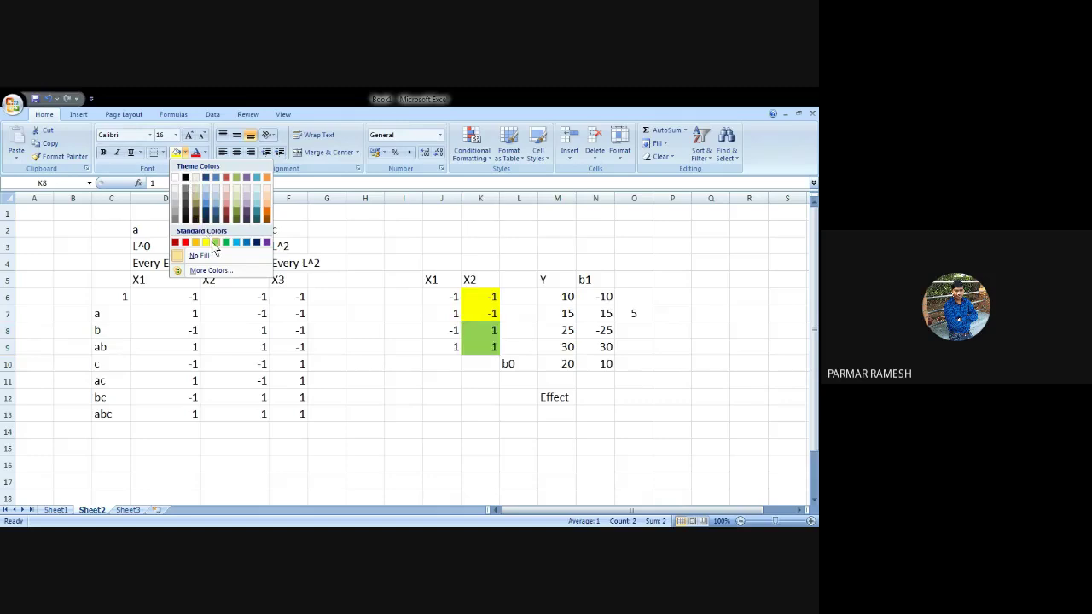
pyautogui.click(216, 242)
# Merge and center O8:O9 and enter 5 as the Y difference at the high X2 level
pyautogui.moveTo(631, 333); pyautogui.dragTo(632, 348)
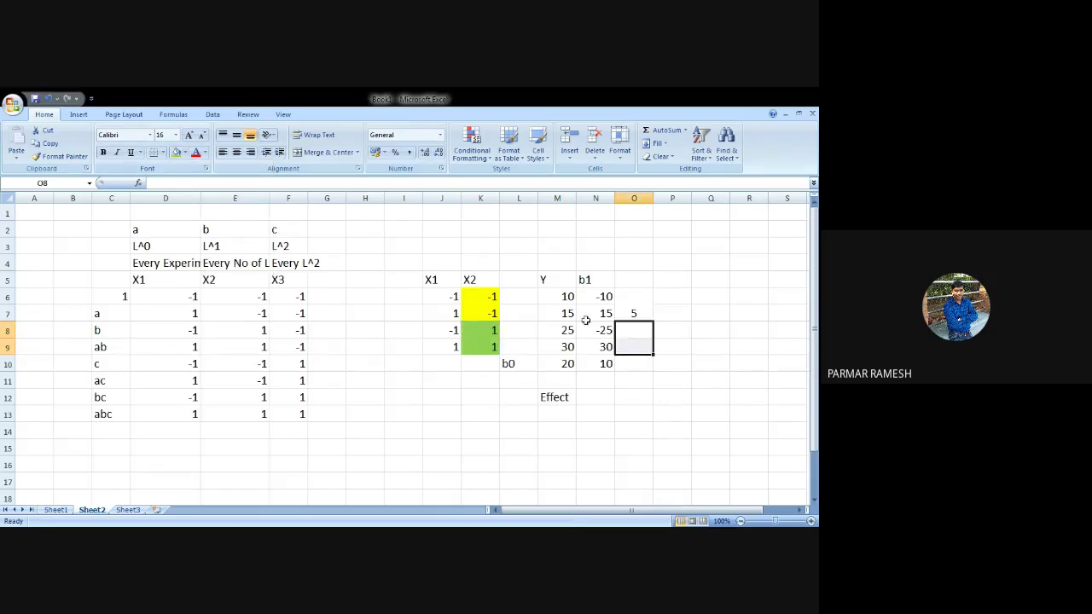
pyautogui.click(323, 153)
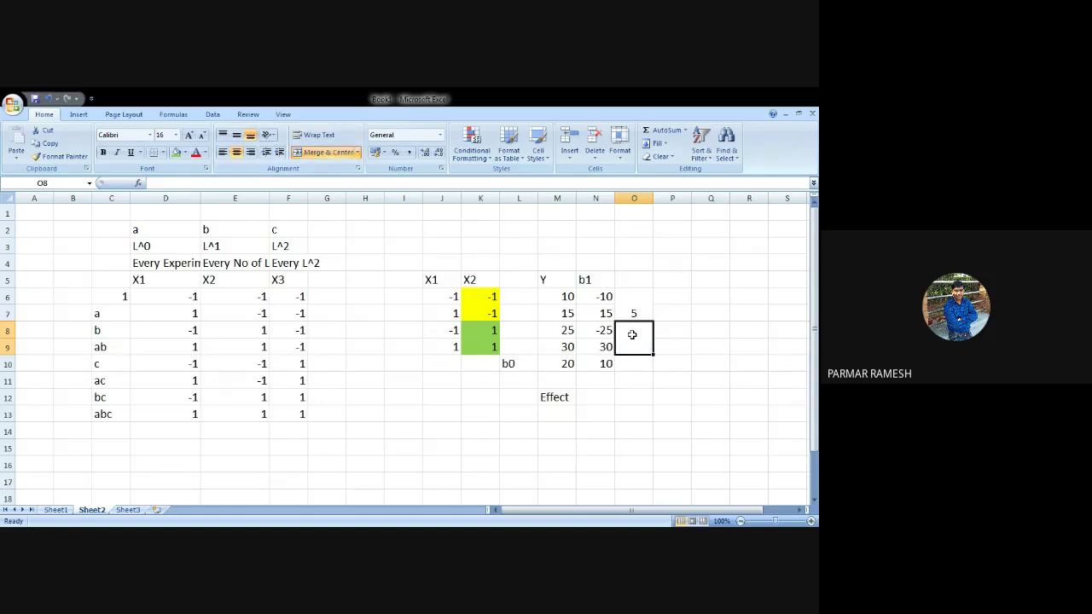
pyautogui.write('5')
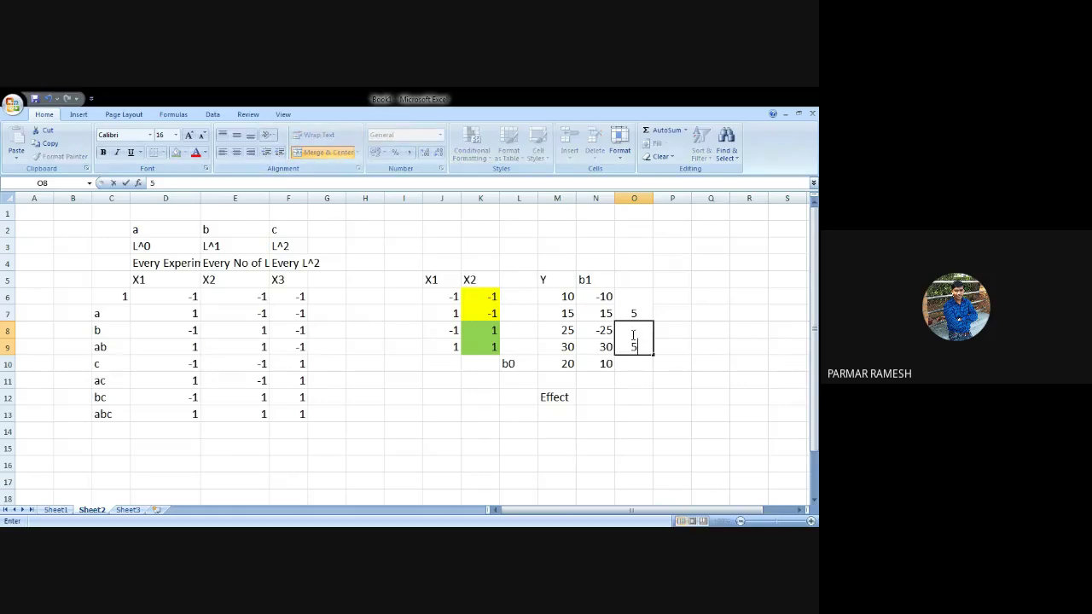
pyautogui.click(645, 408)
# Check the average of the two differences in O6:O9 and enter 5 in N12 beside the Effect label
pyautogui.moveTo(646, 296); pyautogui.dragTo(643, 342)
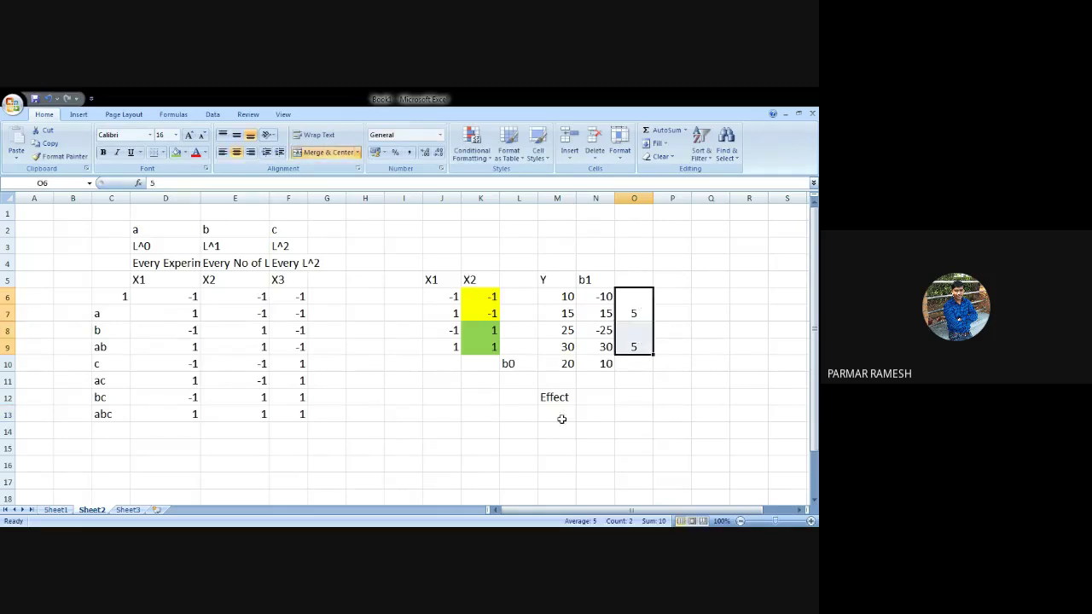
pyautogui.click(594, 399)
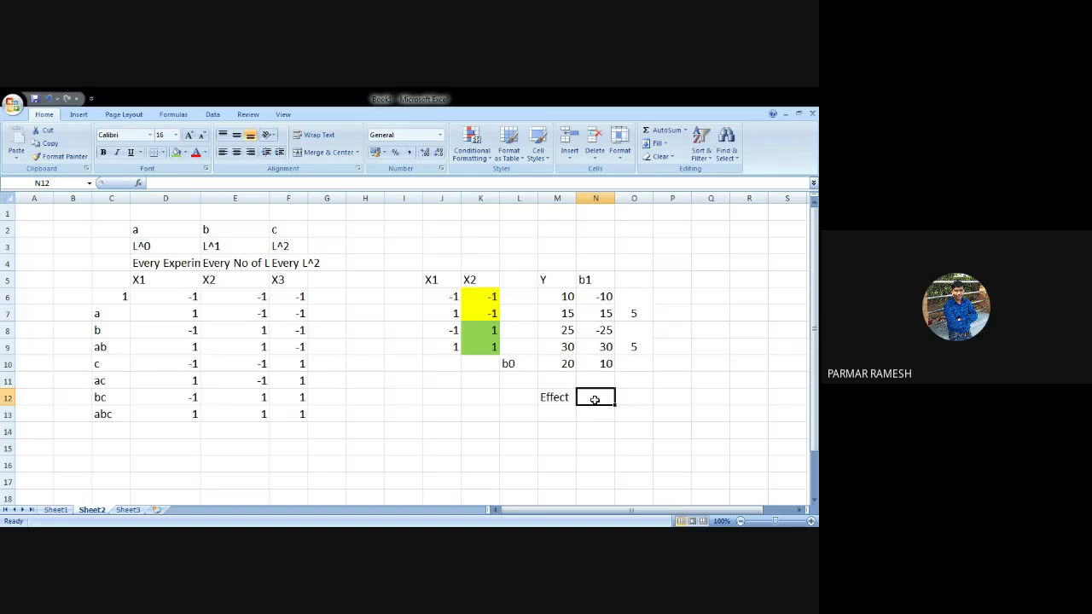
pyautogui.write('5')
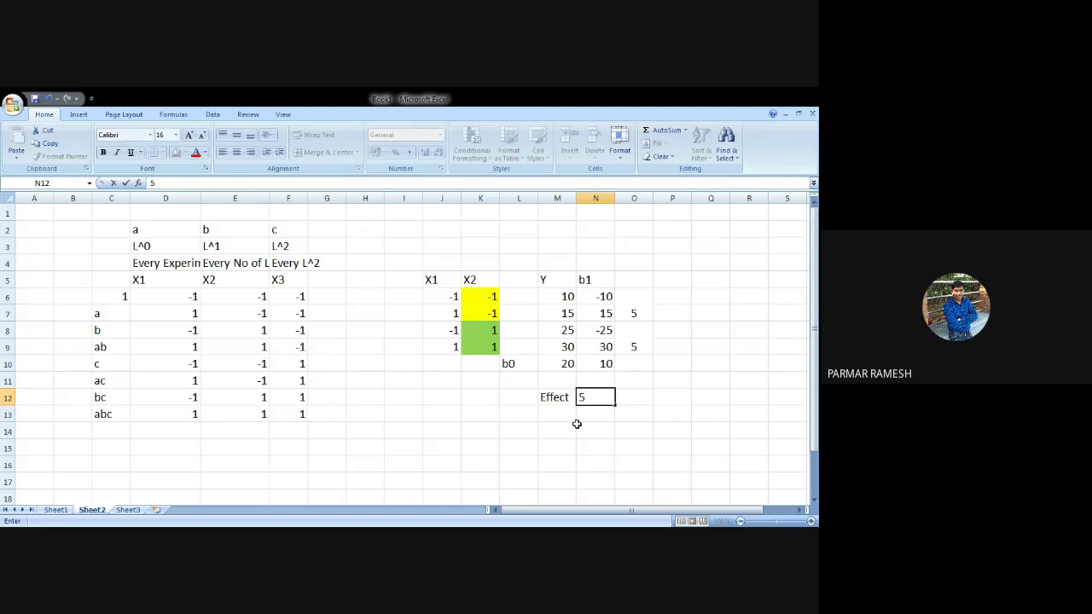
pyautogui.click(575, 428)
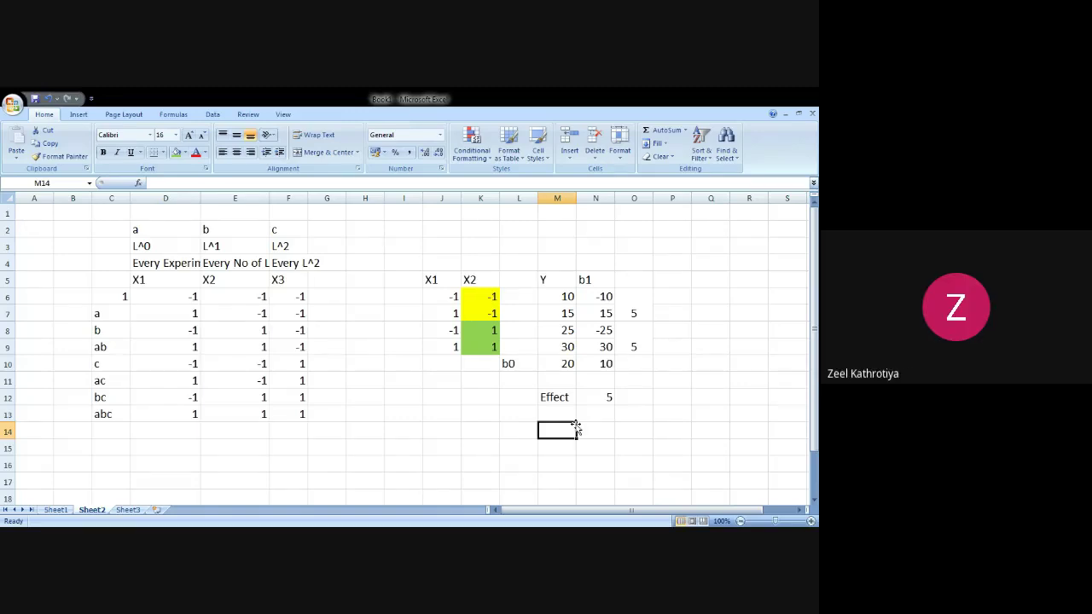
# Highlight the low X1 levels in J6 and J8 with a green fill
pyautogui.click(440, 296)
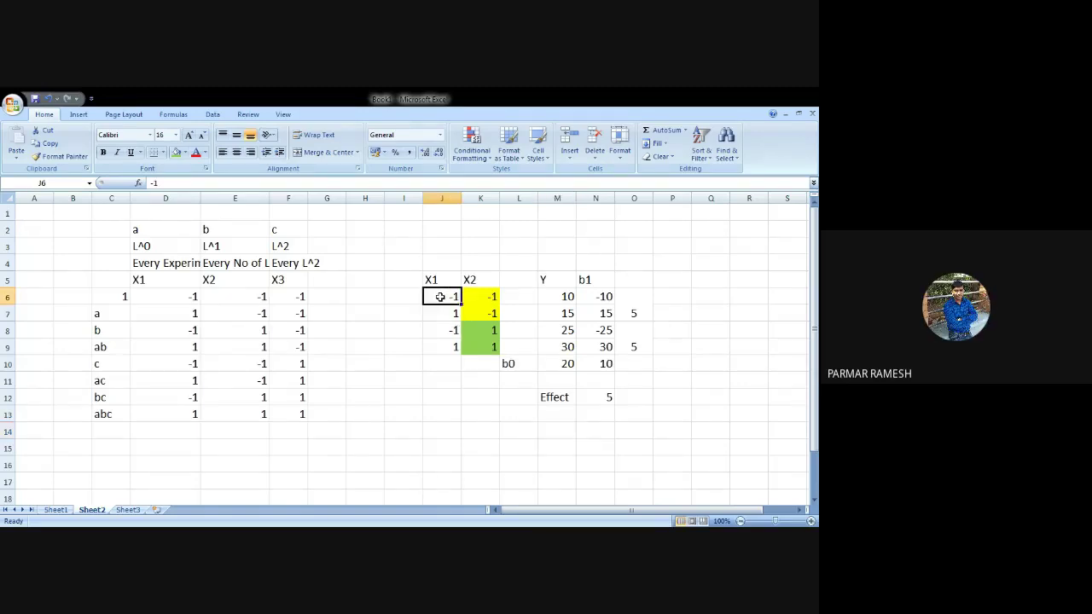
pyautogui.keyDown('ctrl'); pyautogui.click(440, 330); pyautogui.keyUp('ctrl')
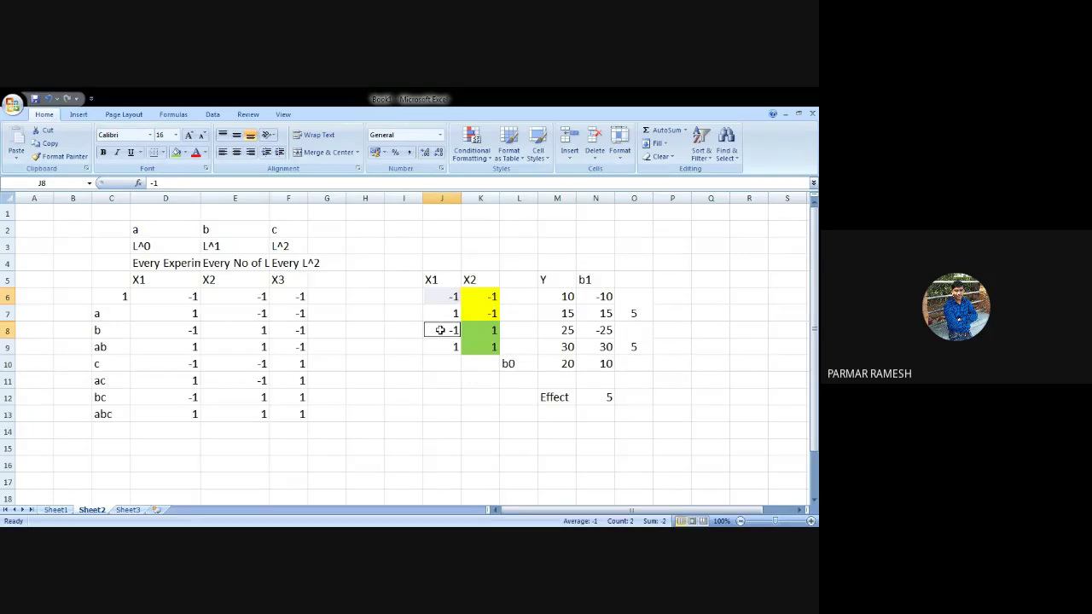
pyautogui.click(185, 153)
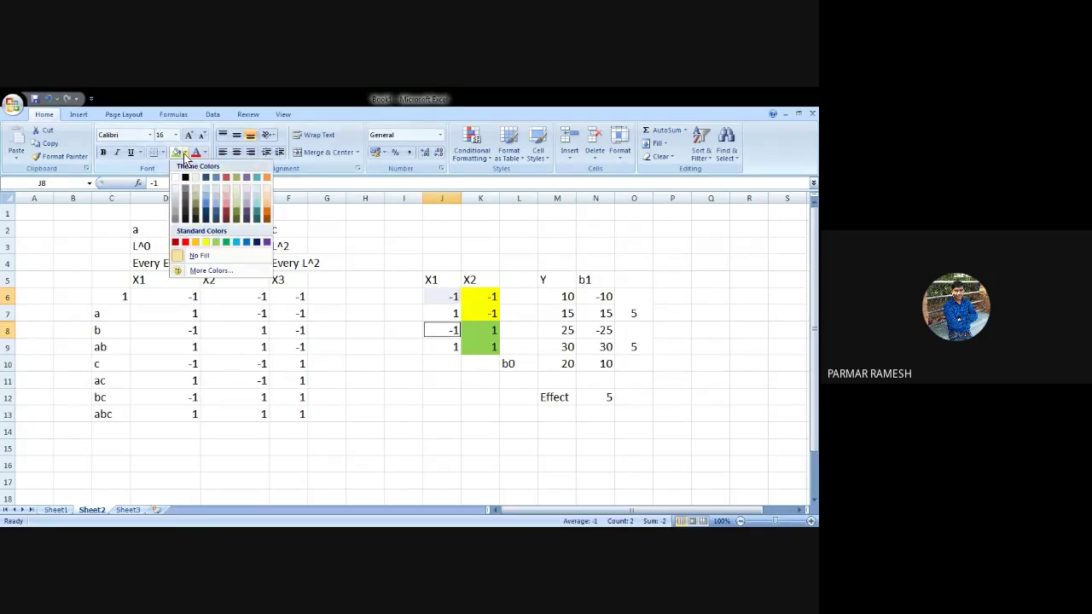
pyautogui.click(227, 243)
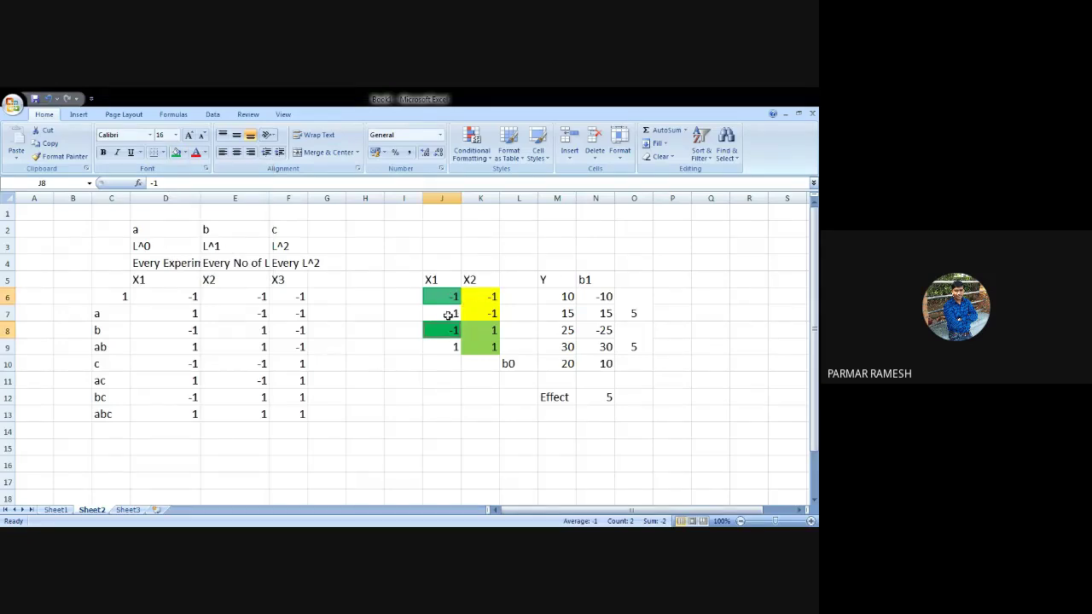
# Apply the same green fill to the Y responses at the low X1 level, cells M6 and M8
pyautogui.click(480, 294)
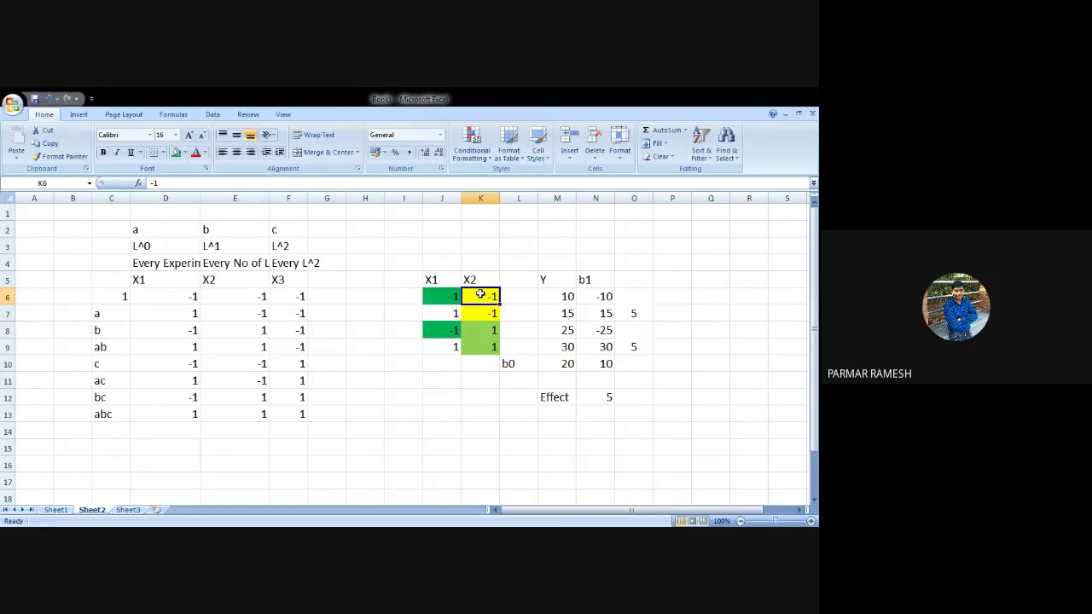
pyautogui.click(552, 296)
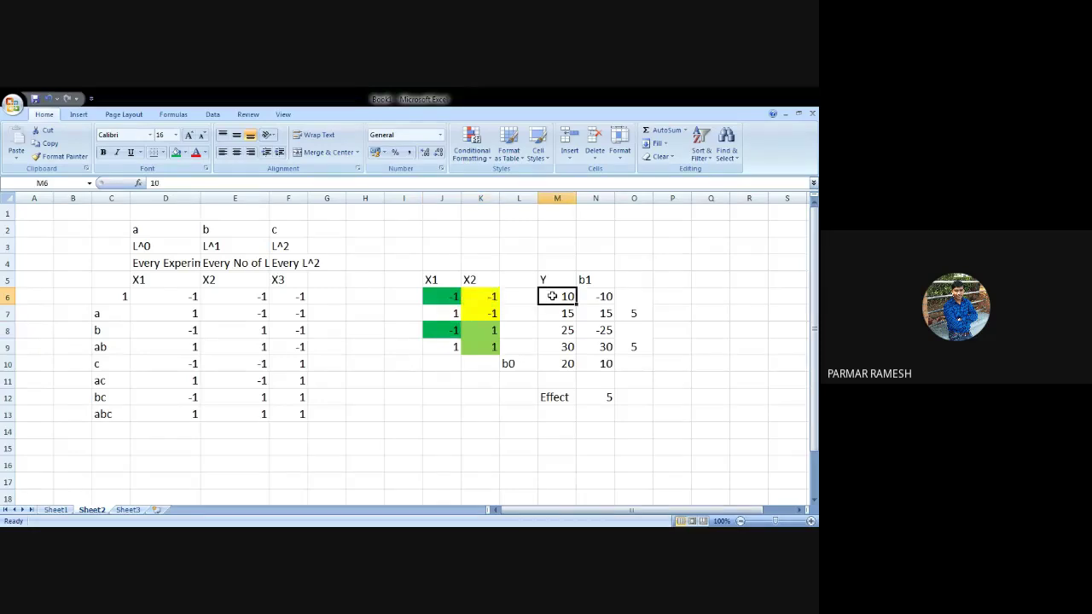
pyautogui.keyDown('shift'); pyautogui.click(561, 330); pyautogui.keyUp('shift')
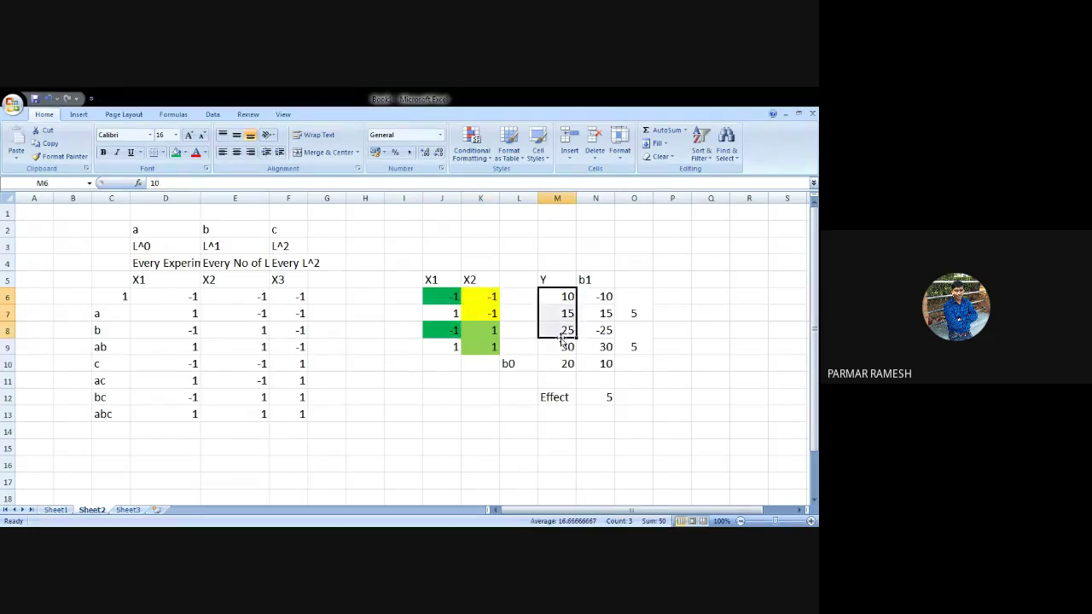
pyautogui.click(556, 297)
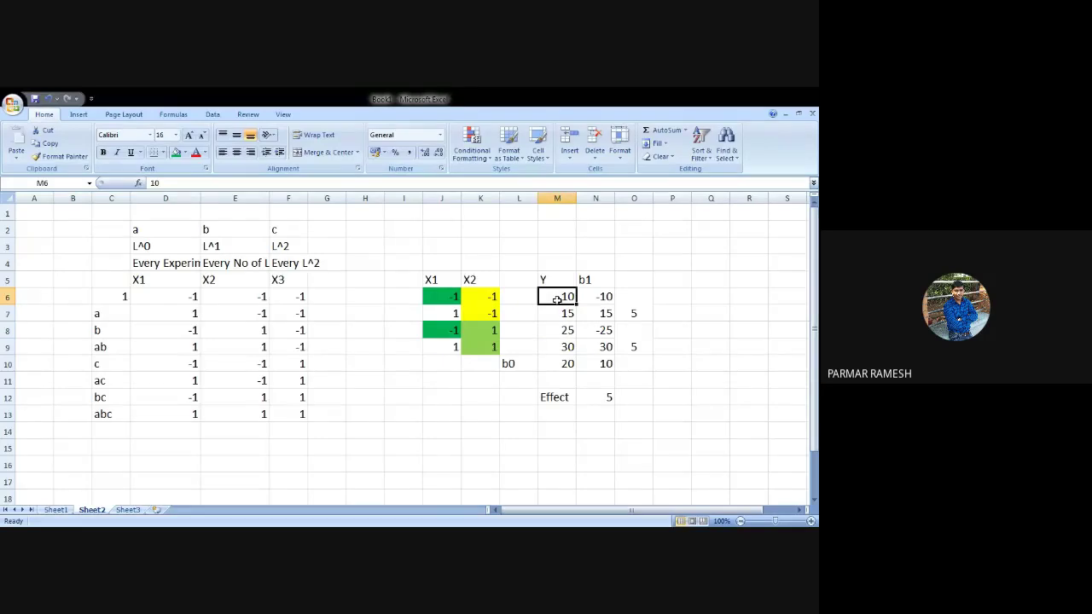
pyautogui.keyDown('ctrl'); pyautogui.click(556, 330); pyautogui.keyUp('ctrl')
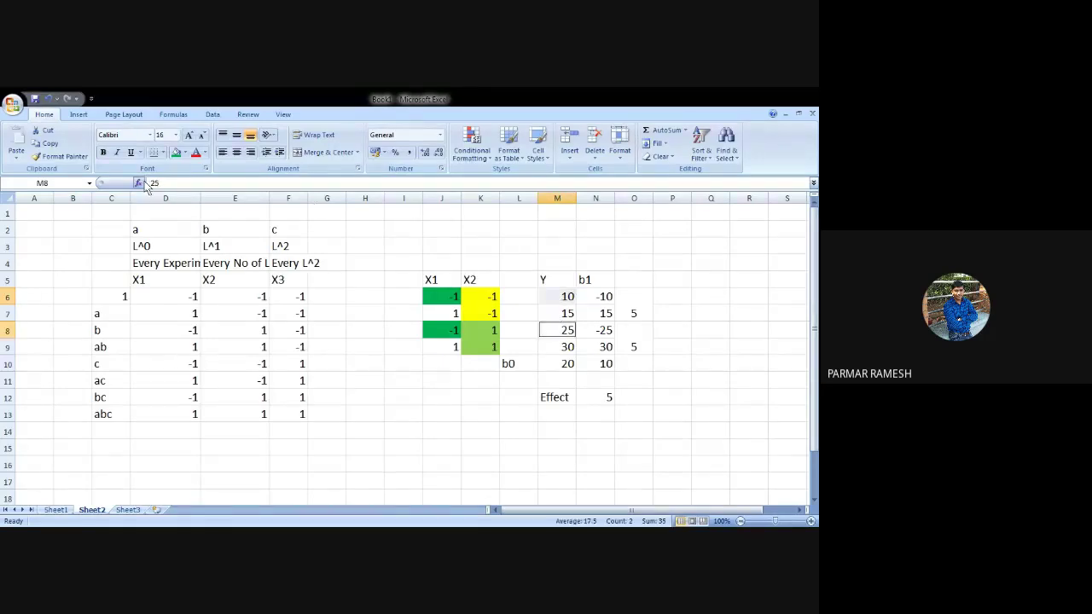
pyautogui.click(176, 152)
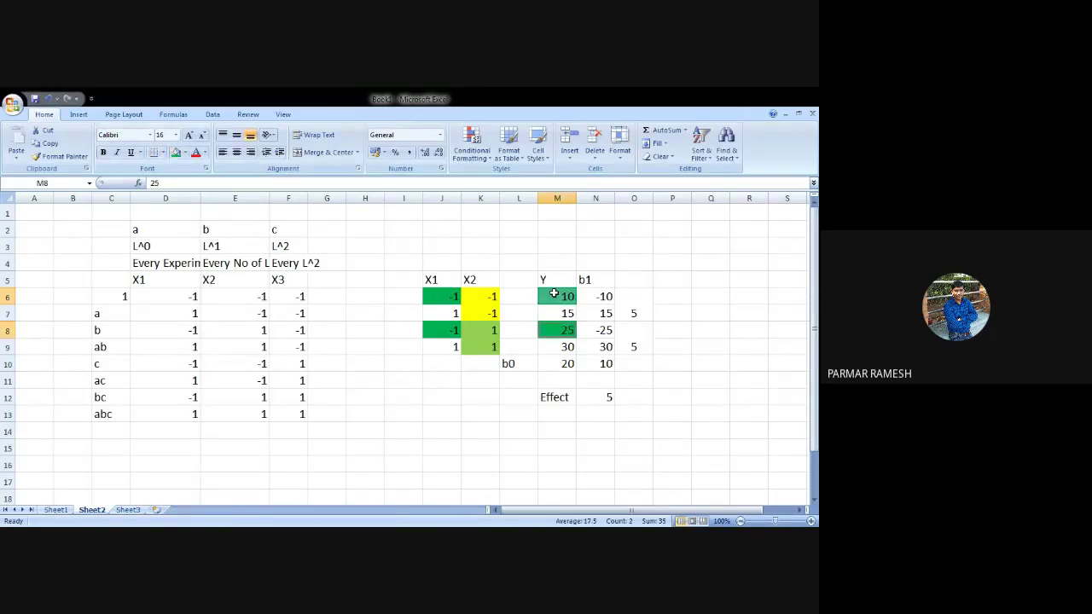
# Merge and center P6:P7 with 15 as the Y difference at the low X1 level, and merge and center P8:P9
pyautogui.moveTo(677, 298); pyautogui.dragTo(678, 310)
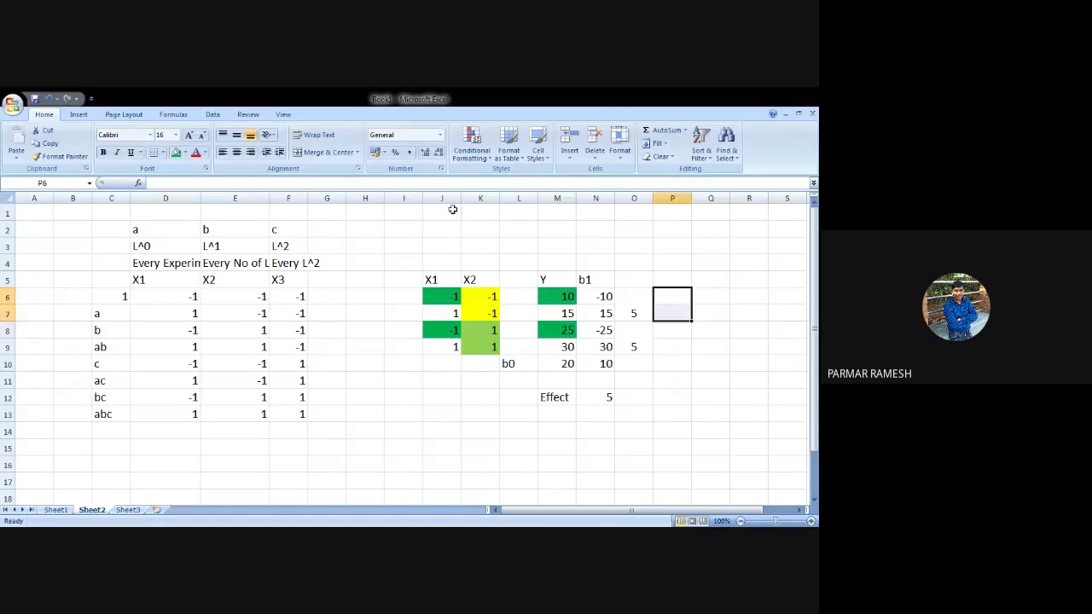
pyautogui.click(324, 152)
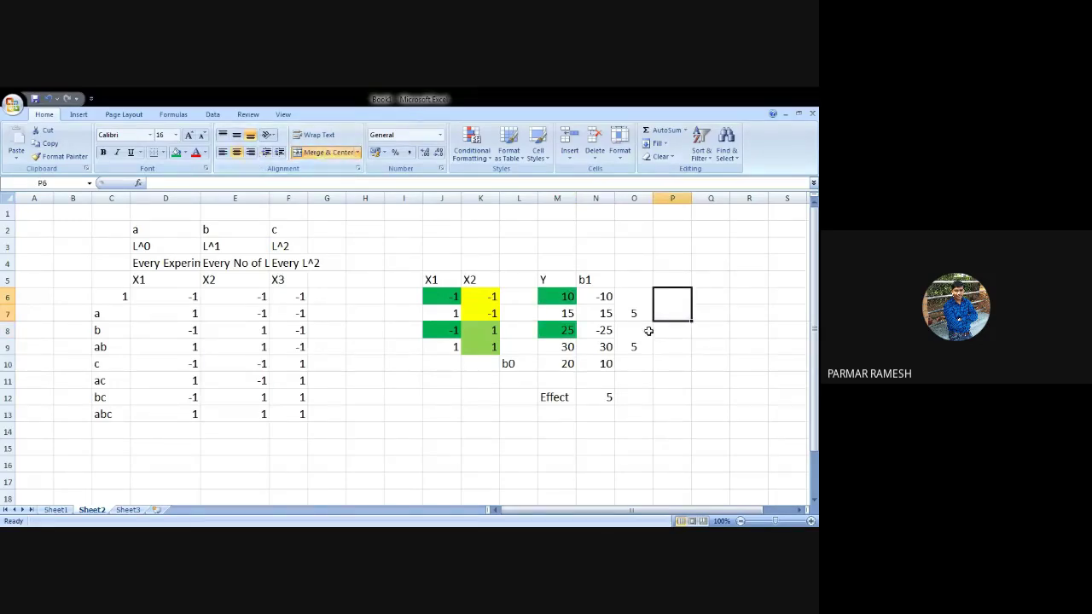
pyautogui.write('15')
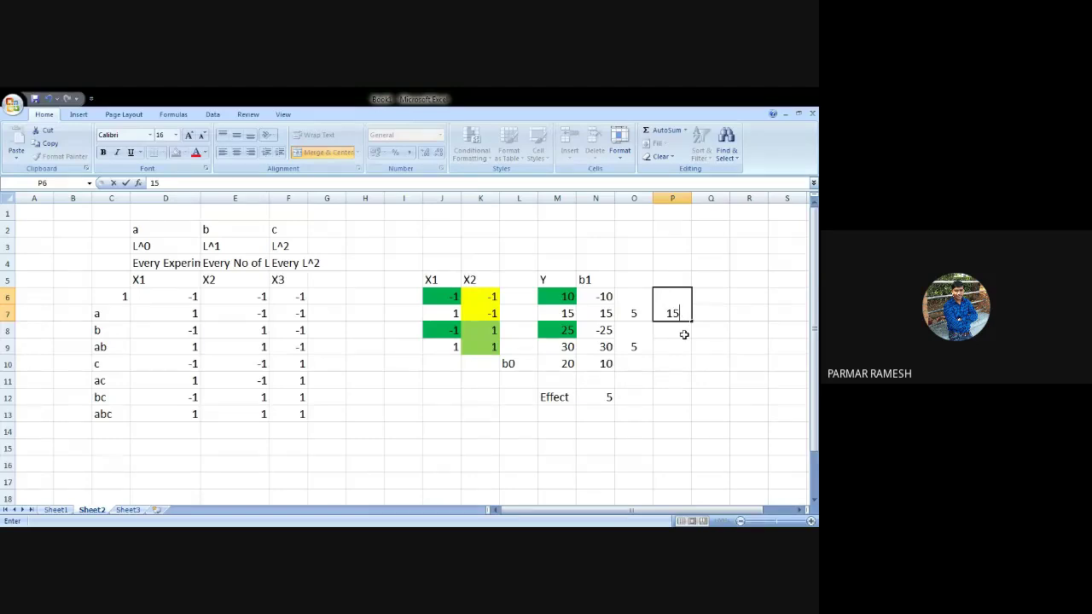
pyautogui.click(684, 334)
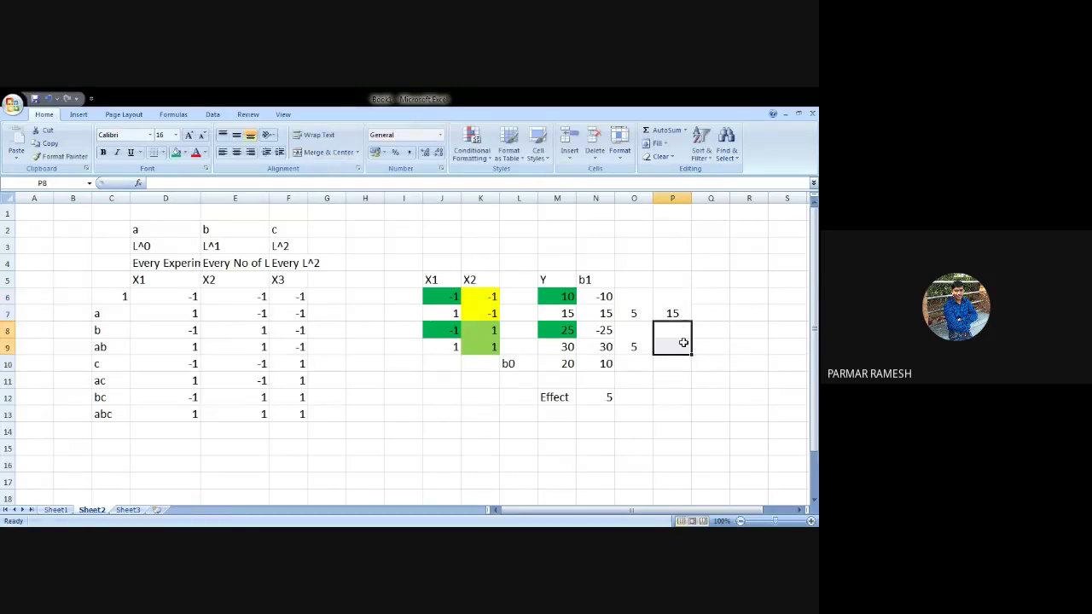
pyautogui.click(324, 152)
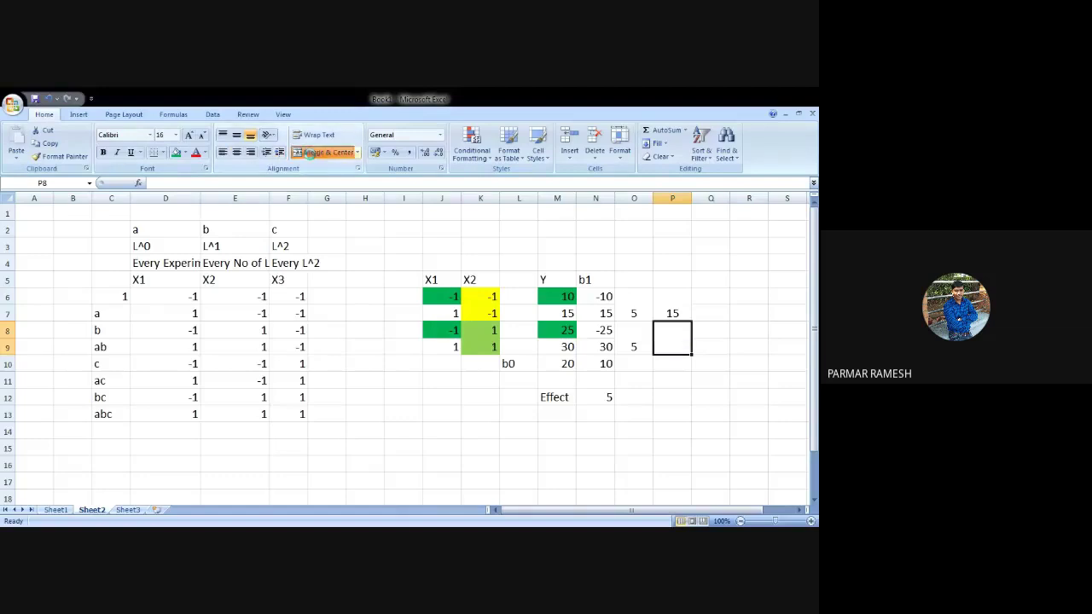
# Highlight the high X1 levels in J7 and J9 with a red fill
pyautogui.click(452, 317)
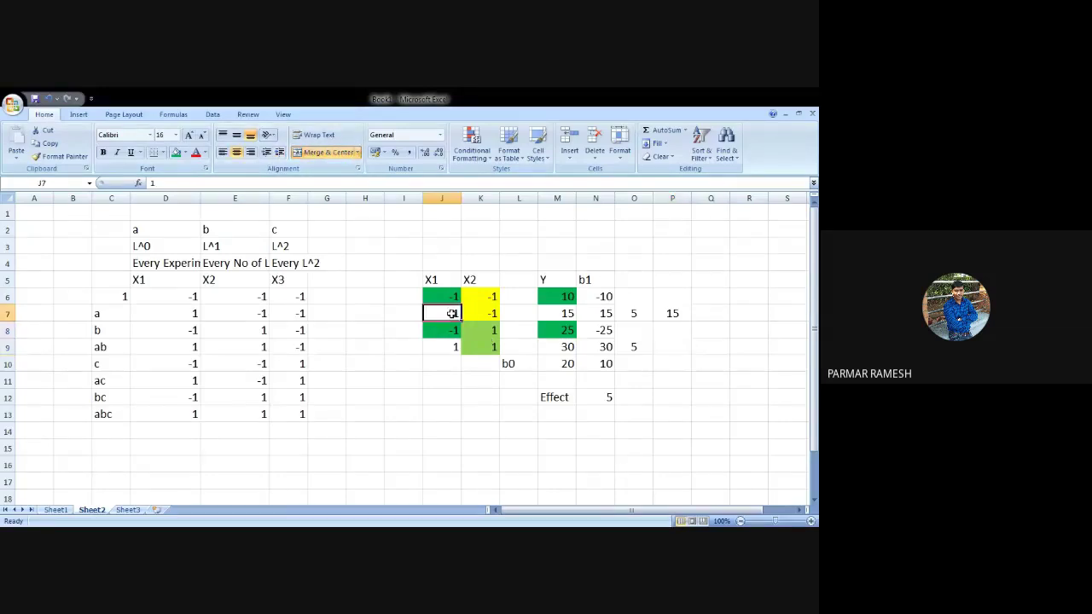
pyautogui.click(183, 152)
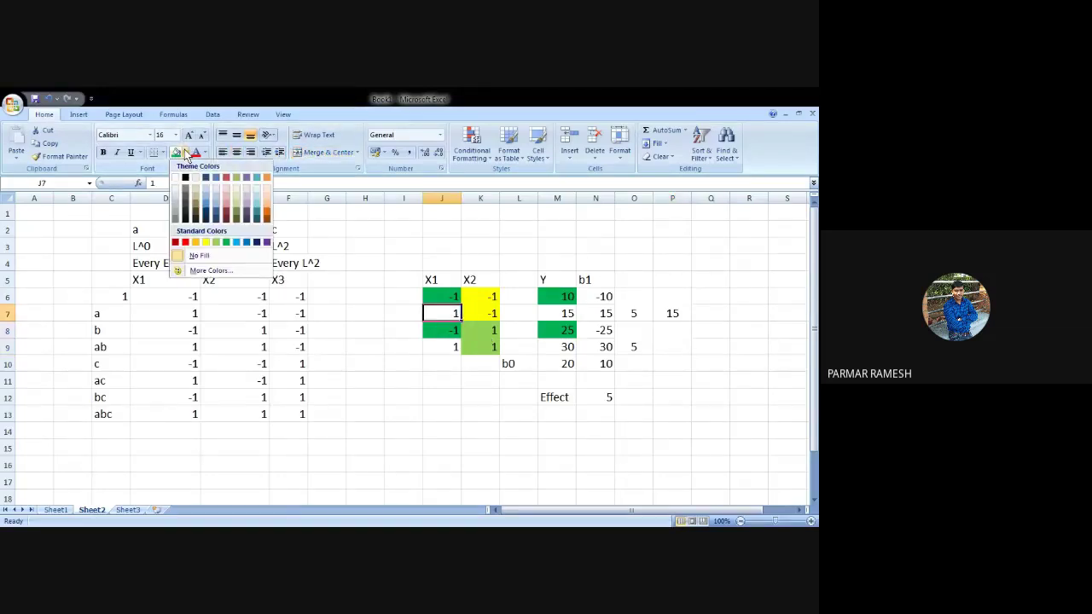
pyautogui.click(187, 244)
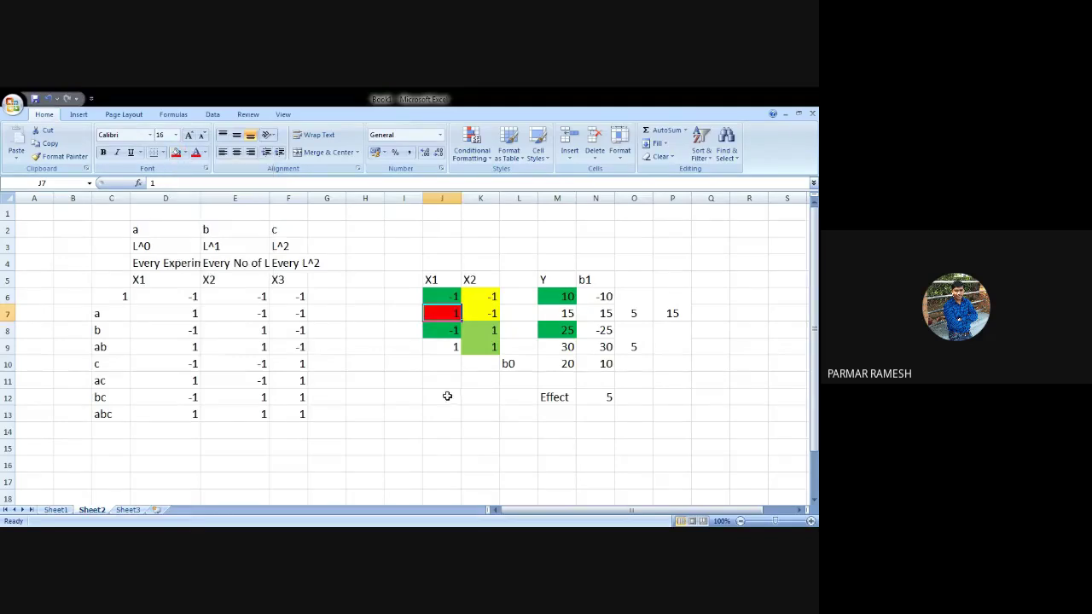
pyautogui.click(436, 350)
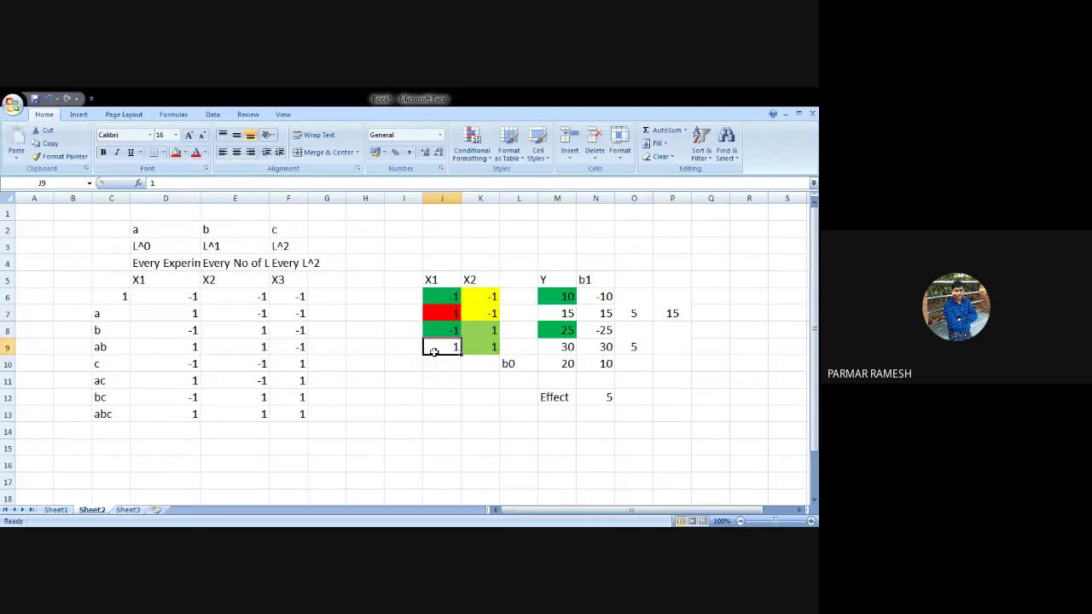
pyautogui.click(175, 153)
# Enter 15 in the merged cell P8:P9 as the Y difference at the high X1 level
pyautogui.click(488, 314)
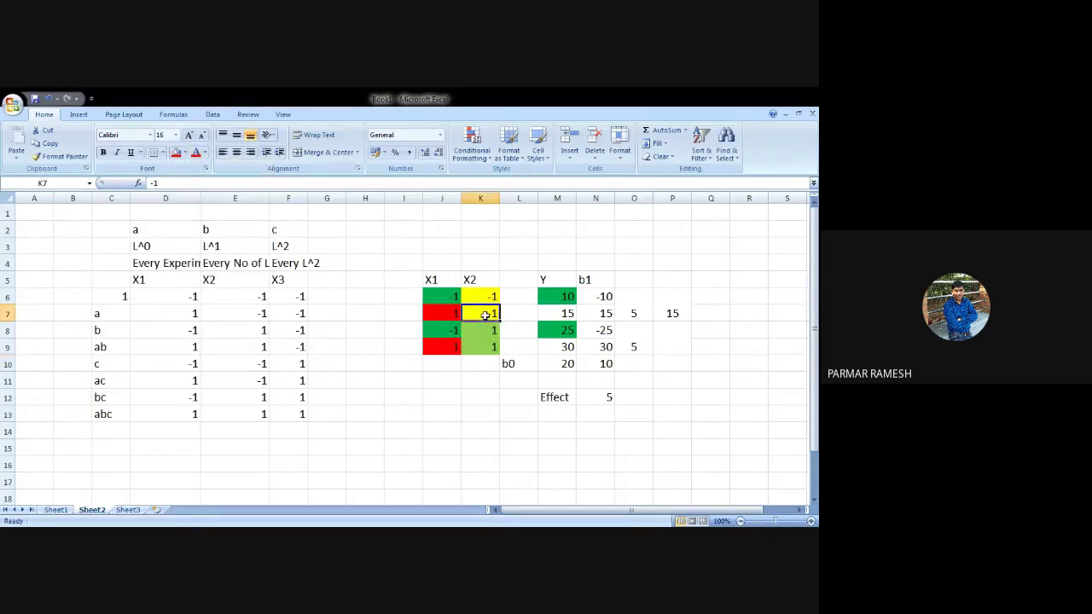
pyautogui.click(564, 313)
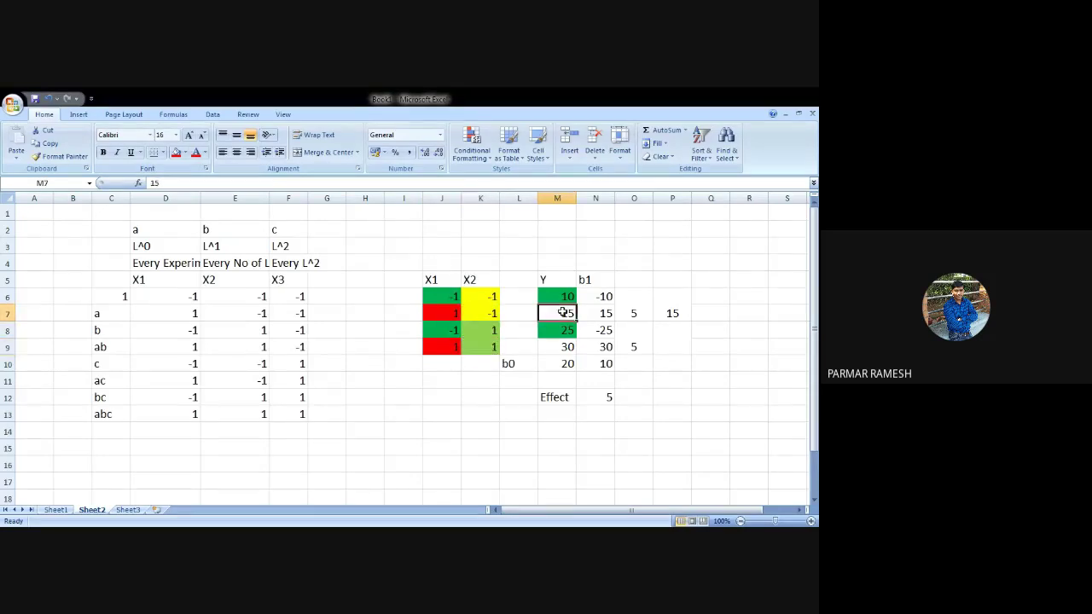
pyautogui.click(671, 339)
pyautogui.write('15')
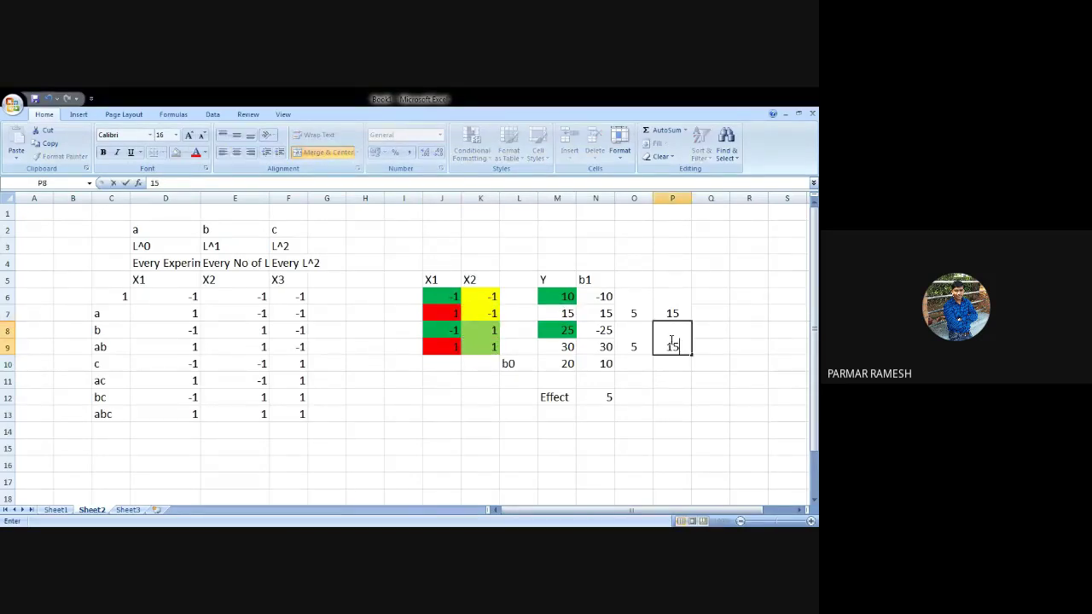
# Extend the Effect label in M12 to "Effect of X1" and autofit column M to its contents
pyautogui.doubleClick(568, 396)
pyautogui.write('of ')
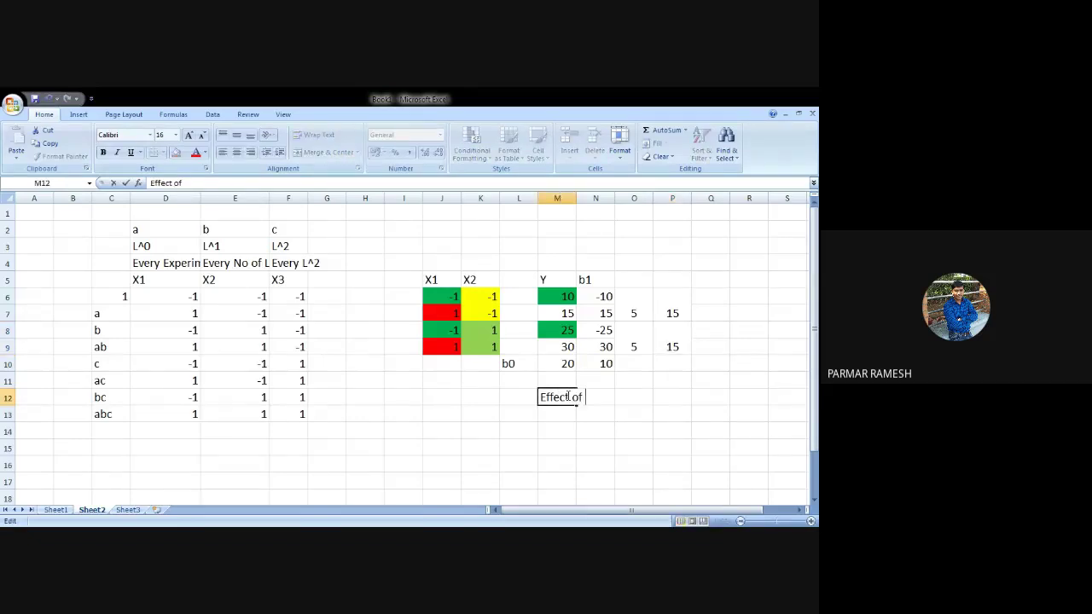
pyautogui.write('X1')
pyautogui.press('Return')
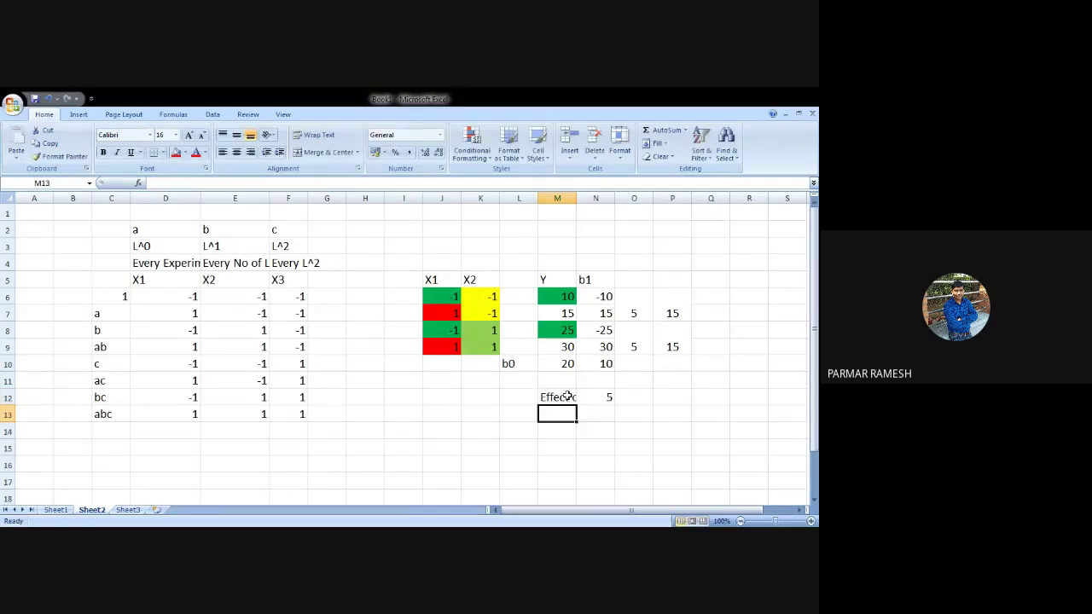
pyautogui.doubleClick(576, 198)
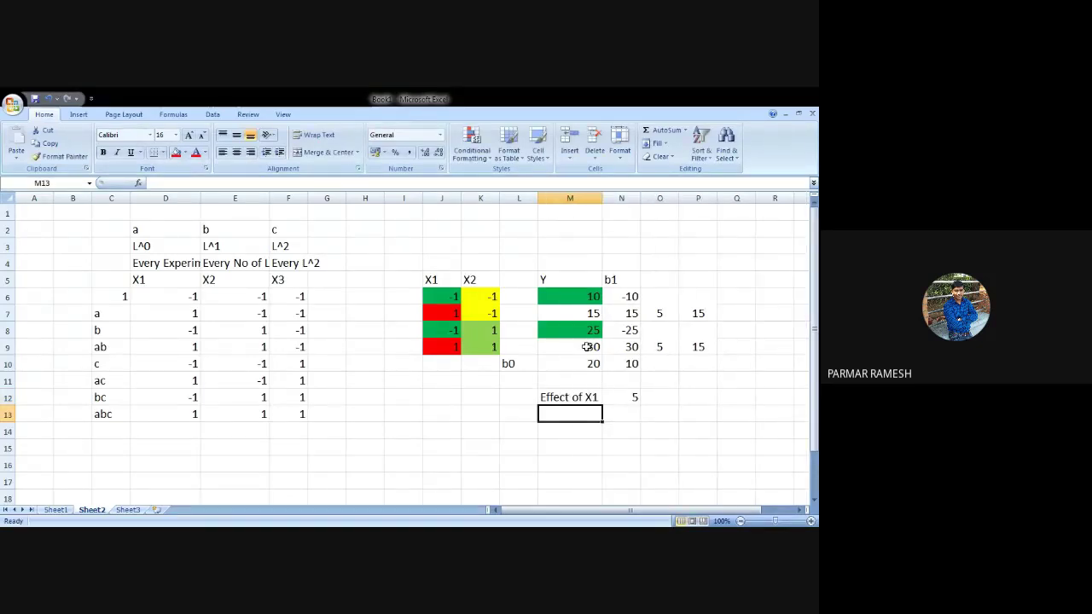
# Label M13 "Effect of X2" and enter 15 beside it in N13
pyautogui.write('Effec')
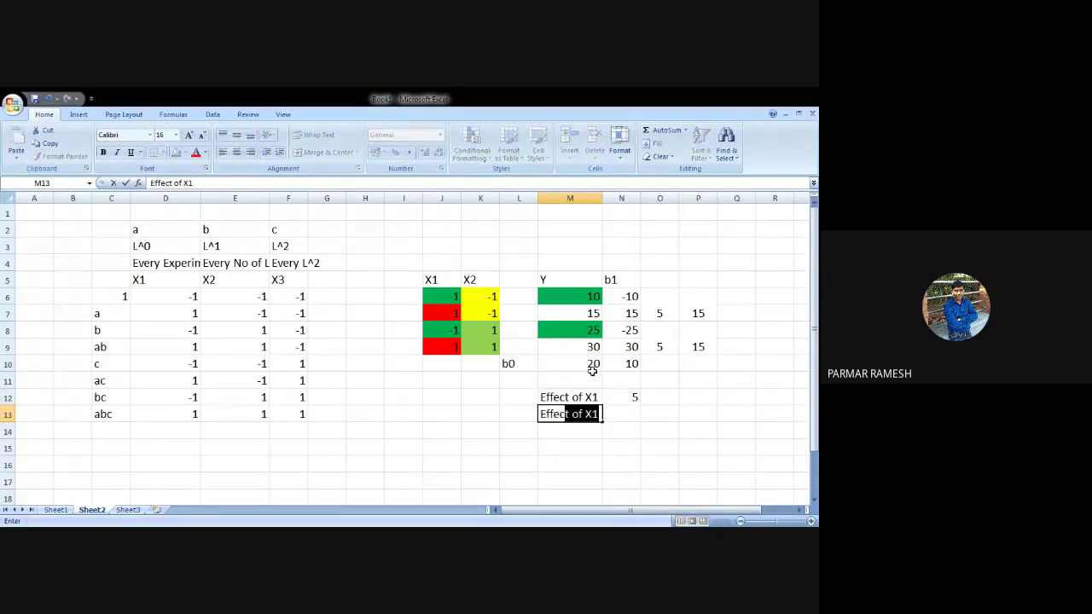
pyautogui.write('t of X2')
pyautogui.press('Tab')
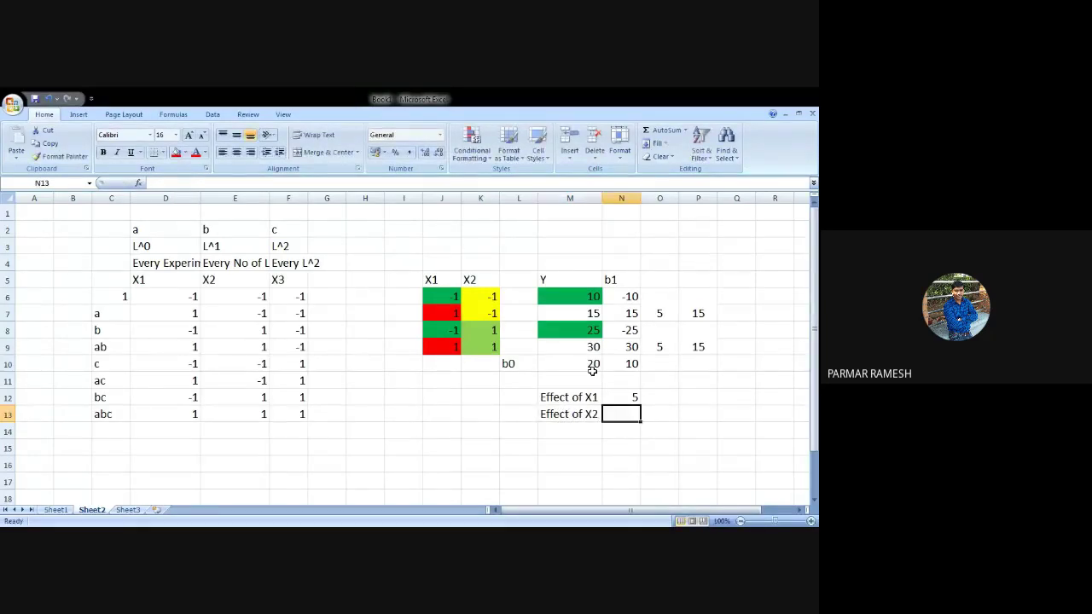
pyautogui.write('15')
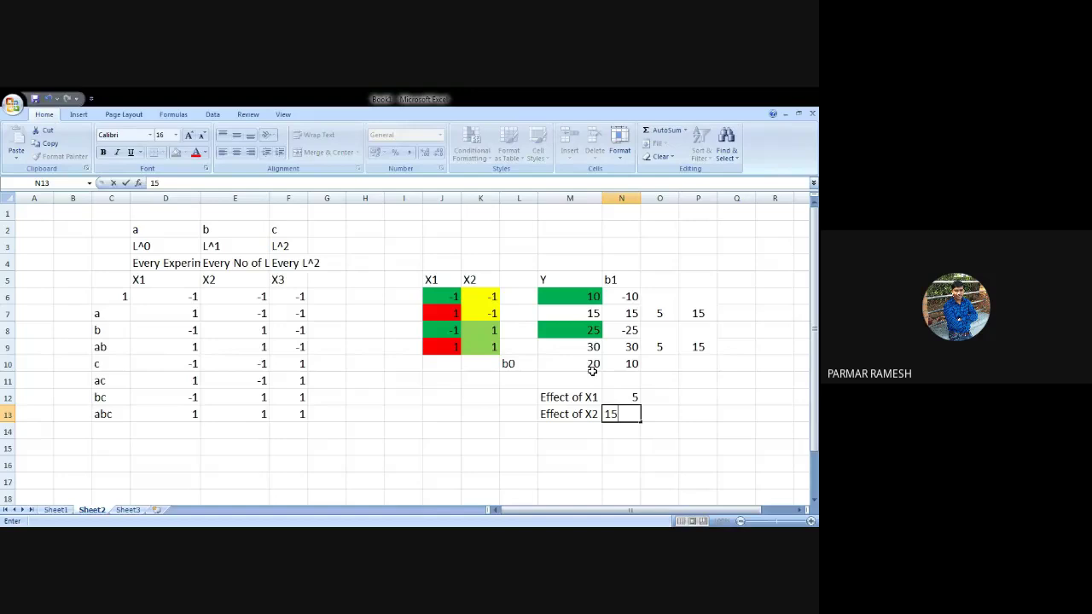
pyautogui.click(666, 452)
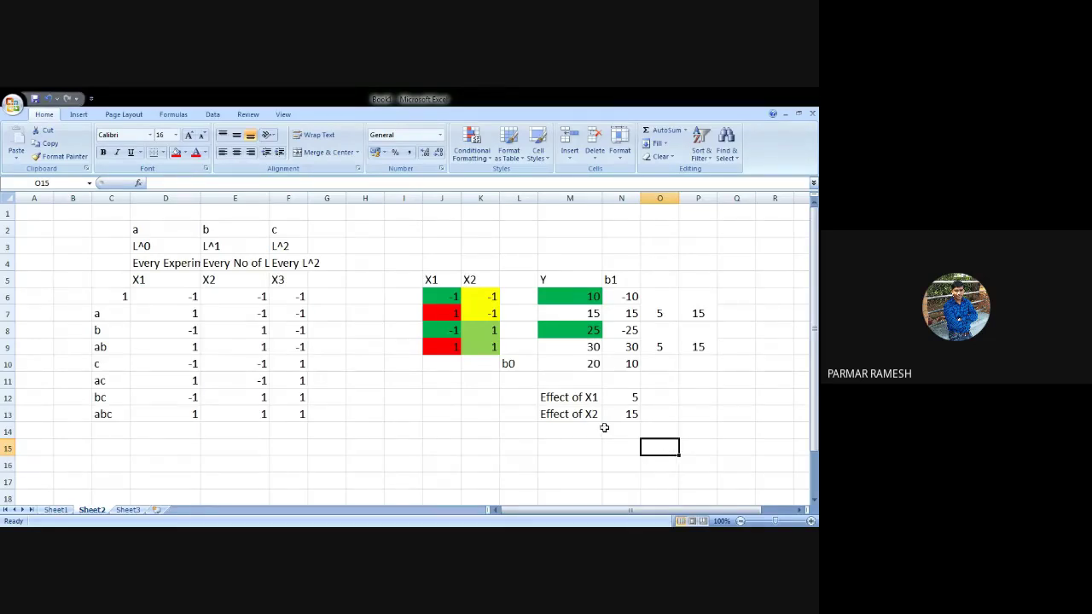
# Review the b1 products in N6:N9 and their sum in N10, and label M14 "Effect of X1"
pyautogui.click(585, 446)
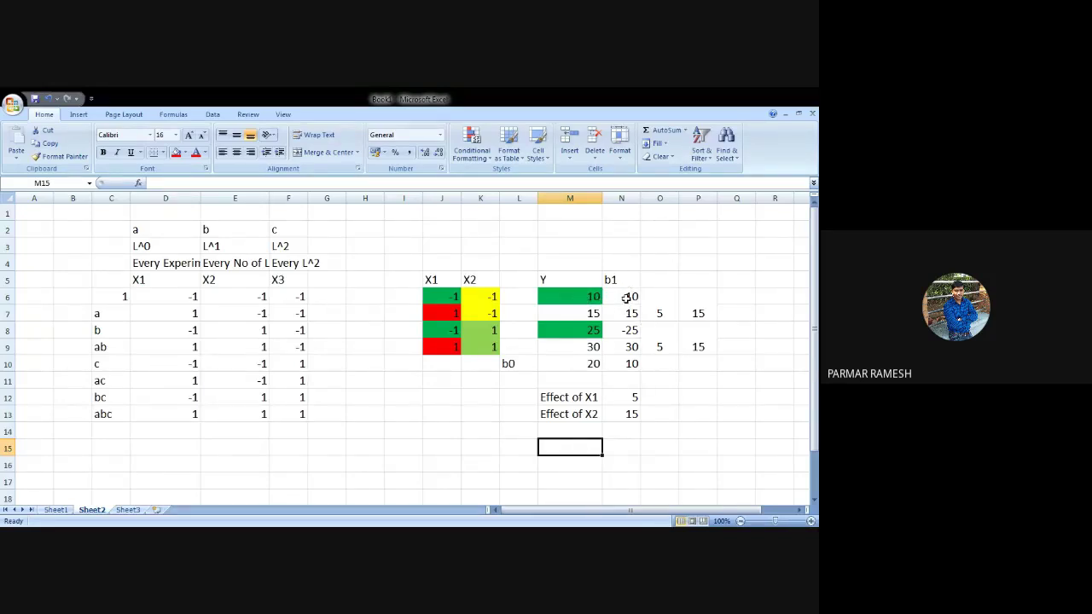
pyautogui.moveTo(627, 297); pyautogui.dragTo(633, 345)
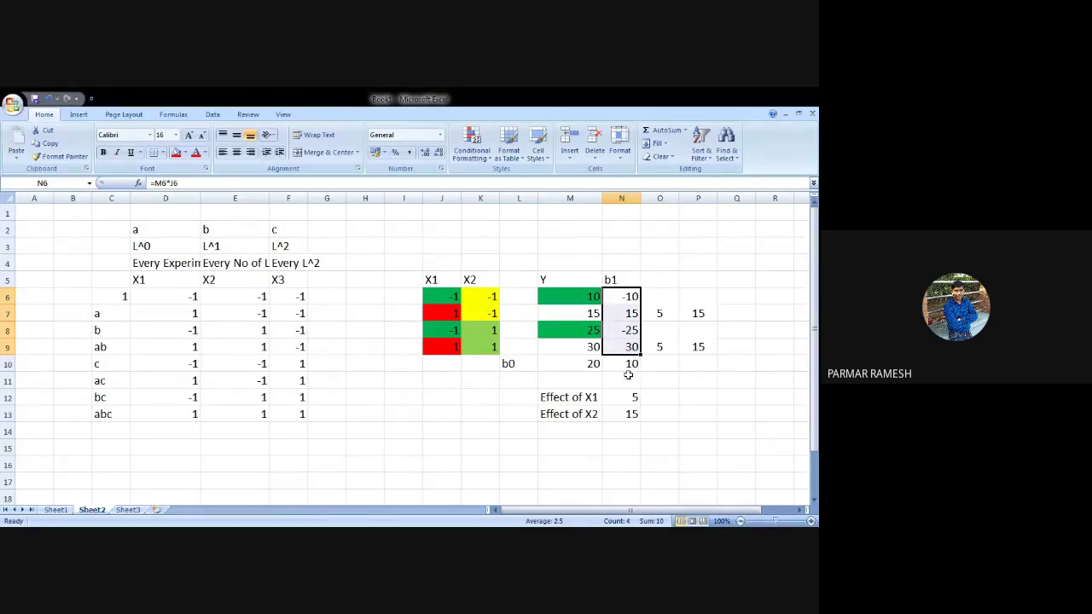
pyautogui.click(630, 363)
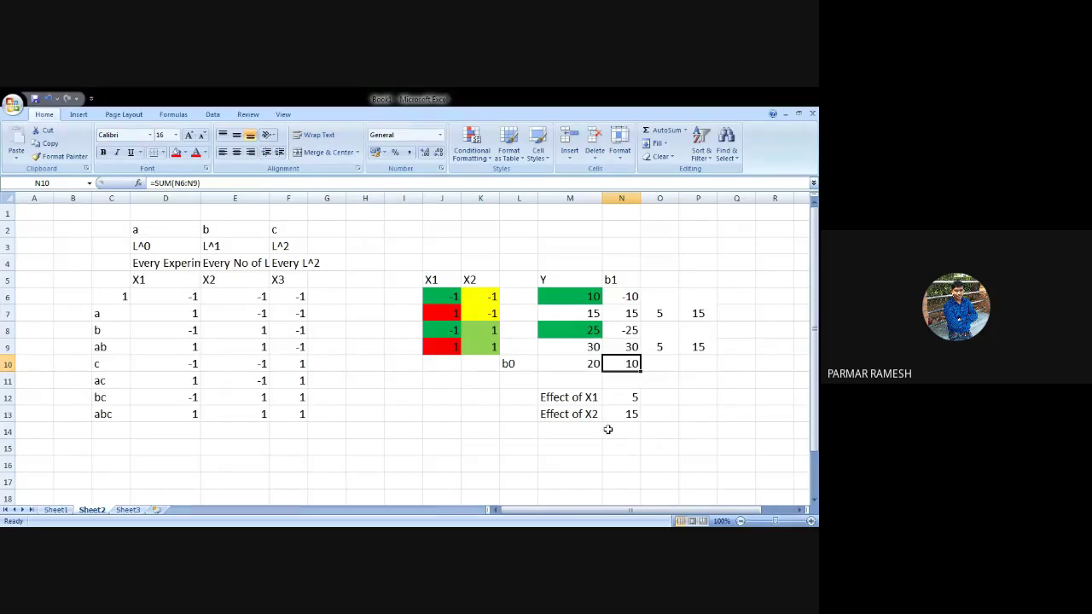
pyautogui.click(566, 431)
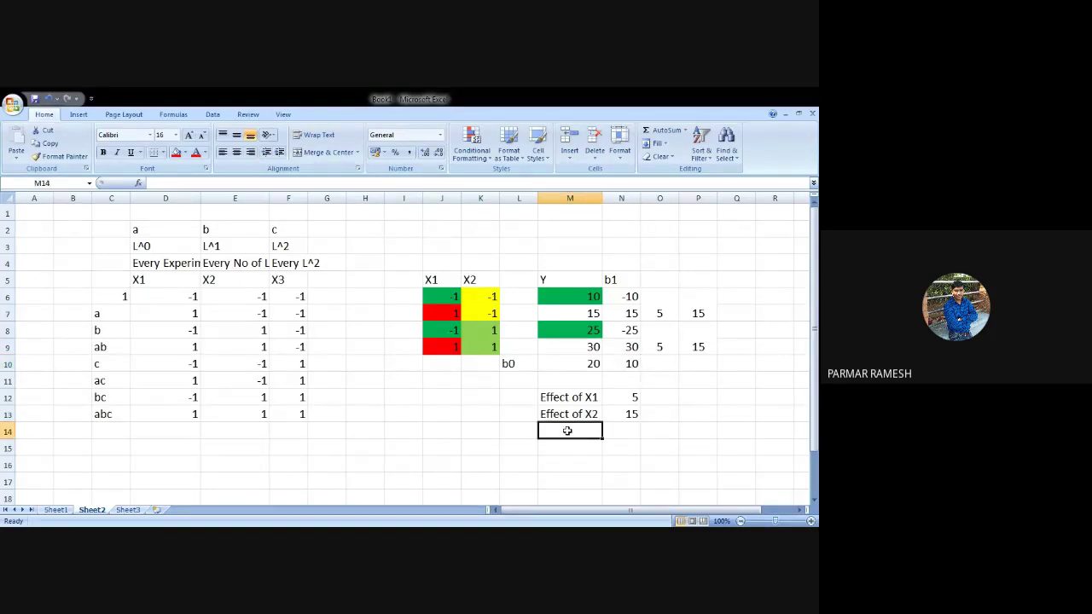
pyautogui.write('Effect')
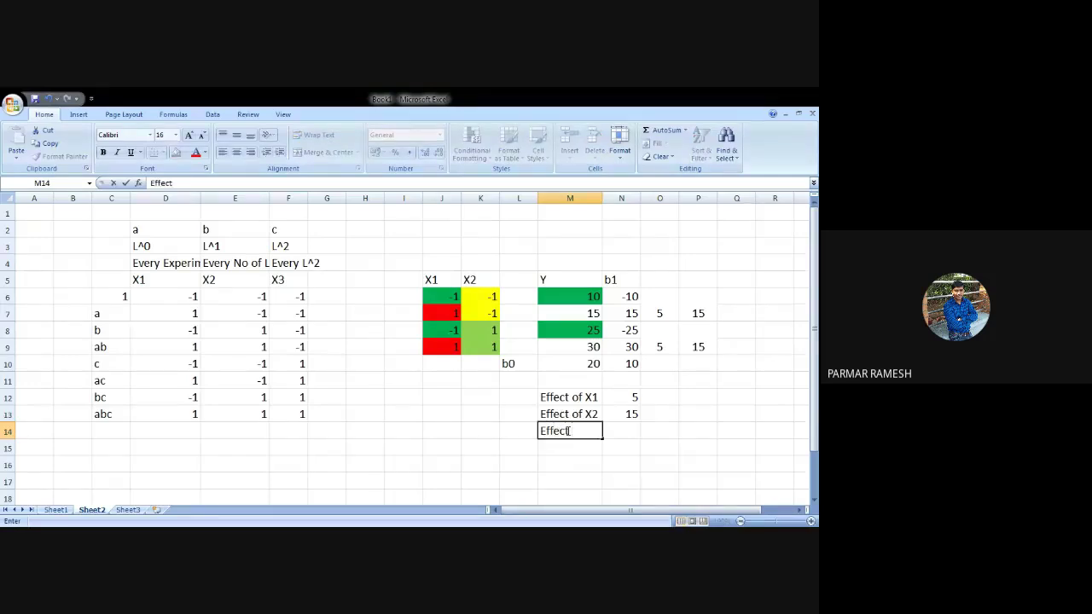
pyautogui.write(' of Xq')
pyautogui.press('BackSpace')
pyautogui.write('1')
pyautogui.click(632, 434)
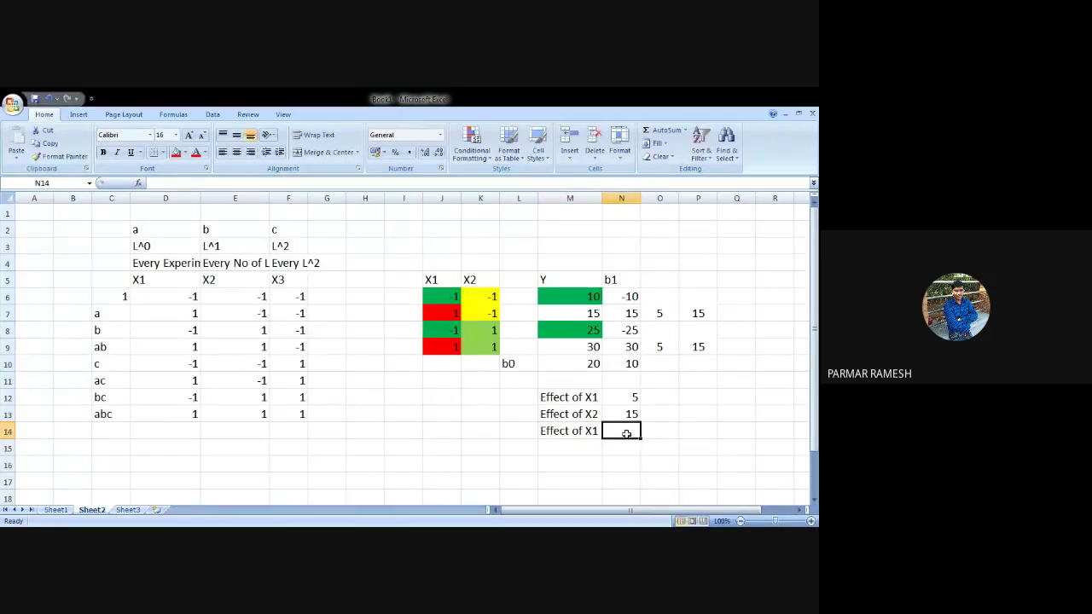
# Enter the X1 effect expression 1/2((a+ab)-(1+b)) as text in N14
pyautogui.write('(')
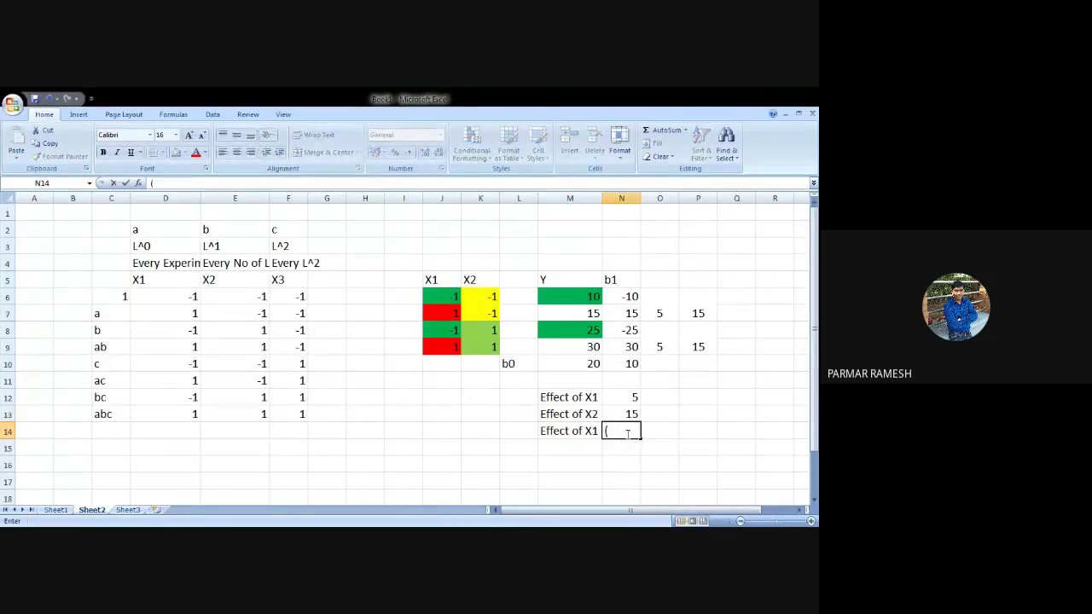
pyautogui.write('1')
pyautogui.press('BackSpace')
pyautogui.press('BackSpace')
pyautogui.write('1/2((a+ab)-')
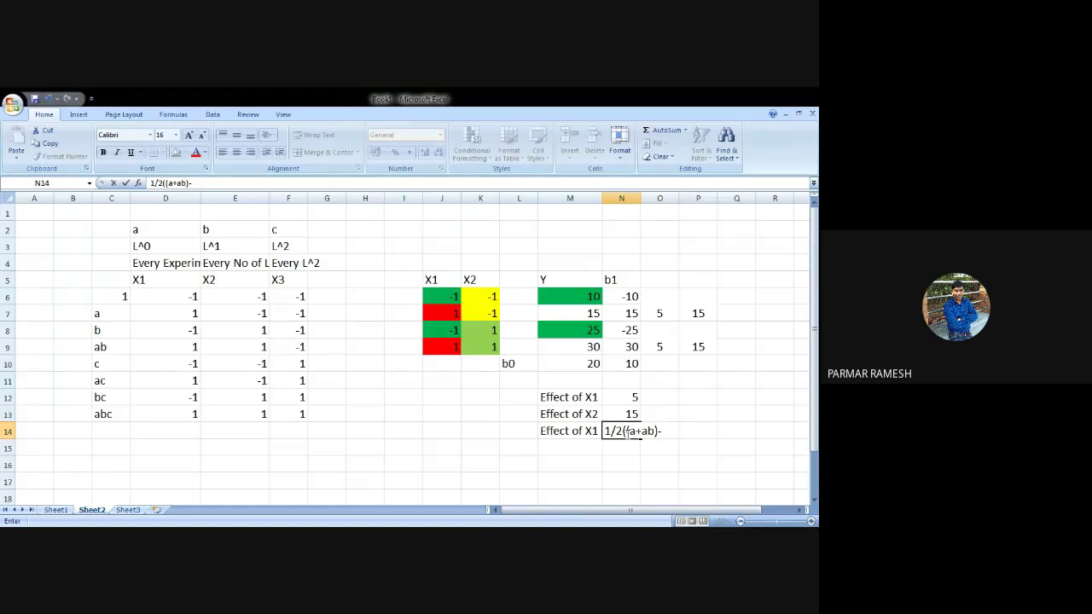
pyautogui.write('(1+b)')
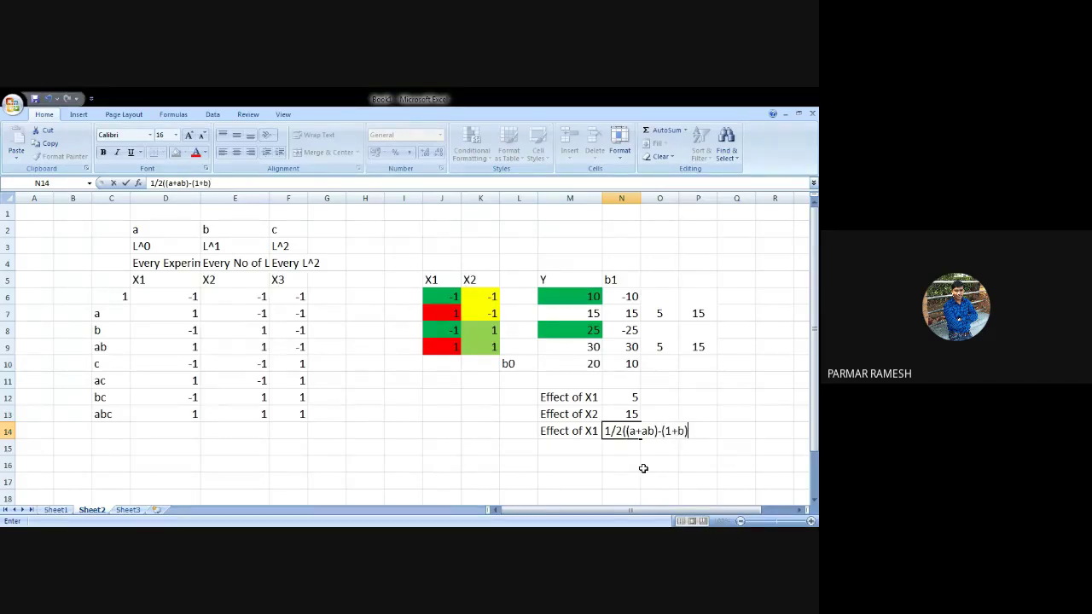
pyautogui.write(')')
pyautogui.click(695, 475)
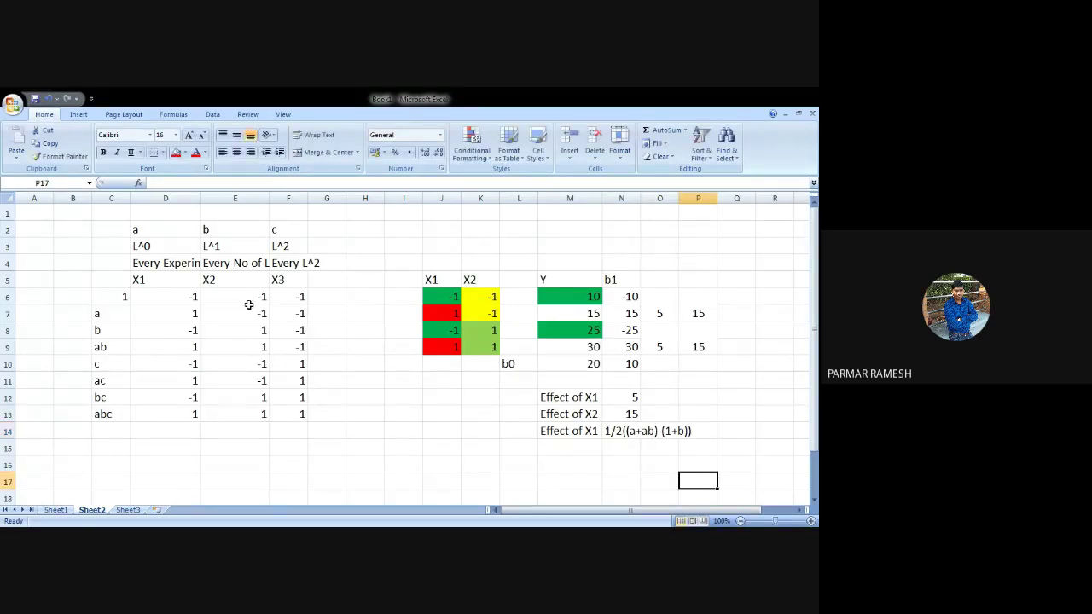
# Move the treatment labels 1, a, b and ab from C6:C9 to I6:I9, beside the two-factor table
pyautogui.moveTo(108, 292); pyautogui.dragTo(108, 343)
pyautogui.hotkey('ctrl', 'c')
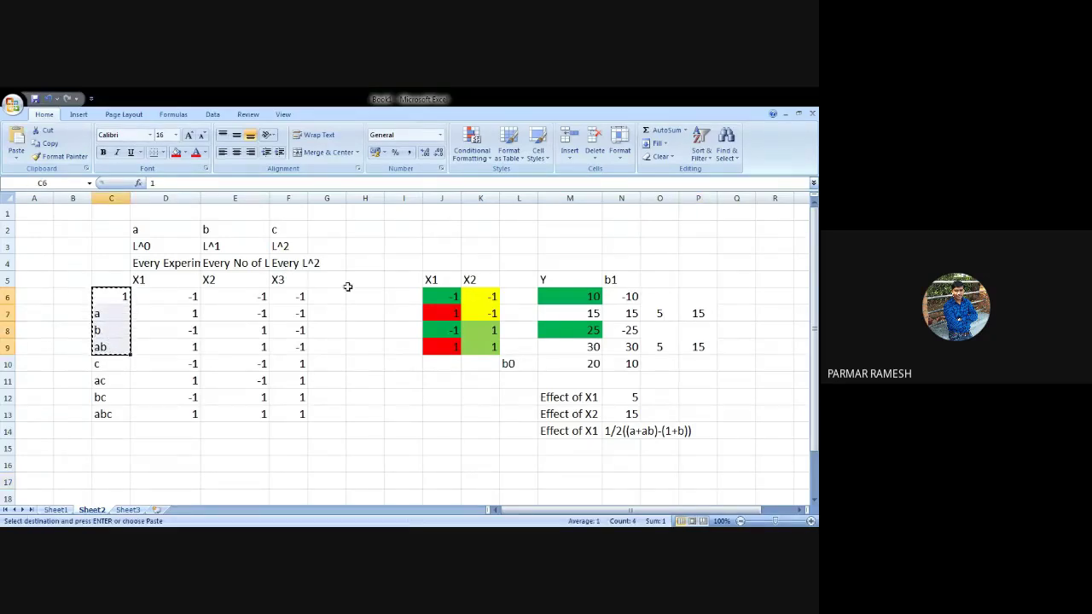
pyautogui.click(399, 294)
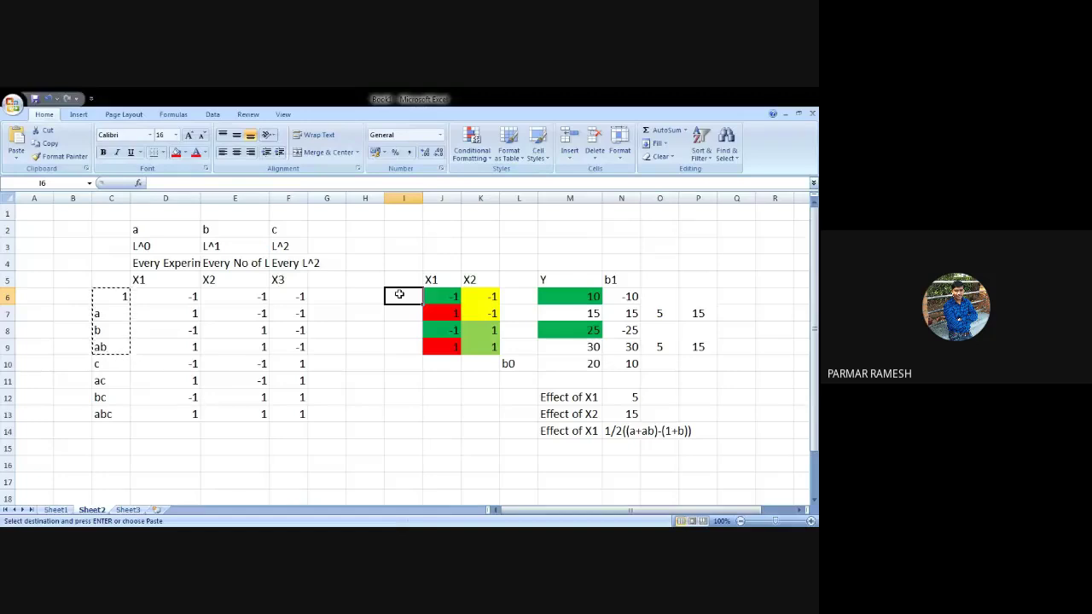
pyautogui.hotkey('ctrl', 'v')
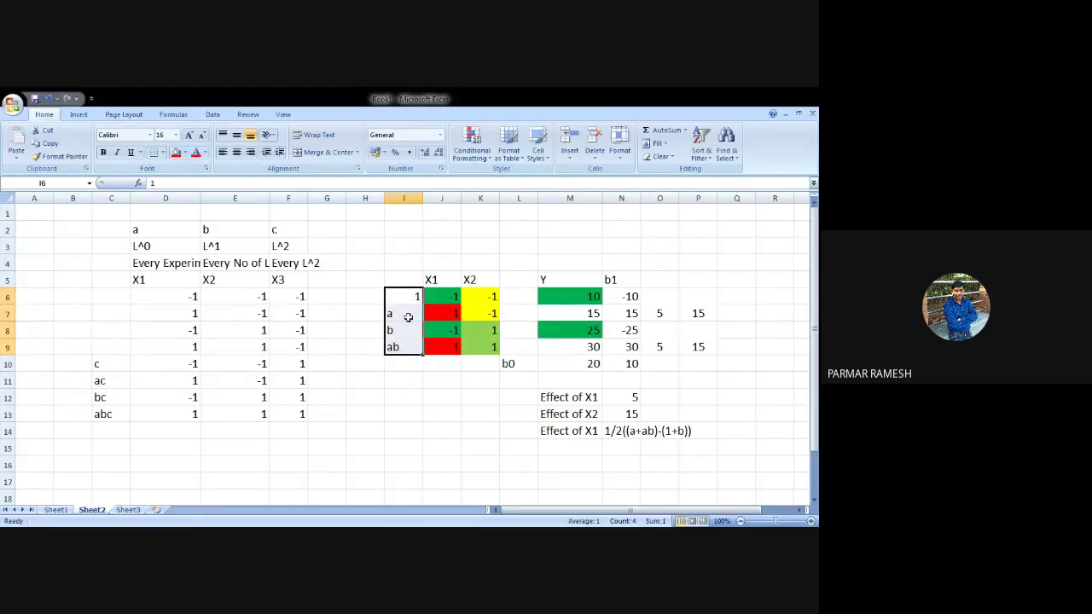
# Write the Y differences between high and low X1 as text, (15-10) in Q6 and (30-25) in Q8
pyautogui.moveTo(420, 313); pyautogui.dragTo(436, 313)
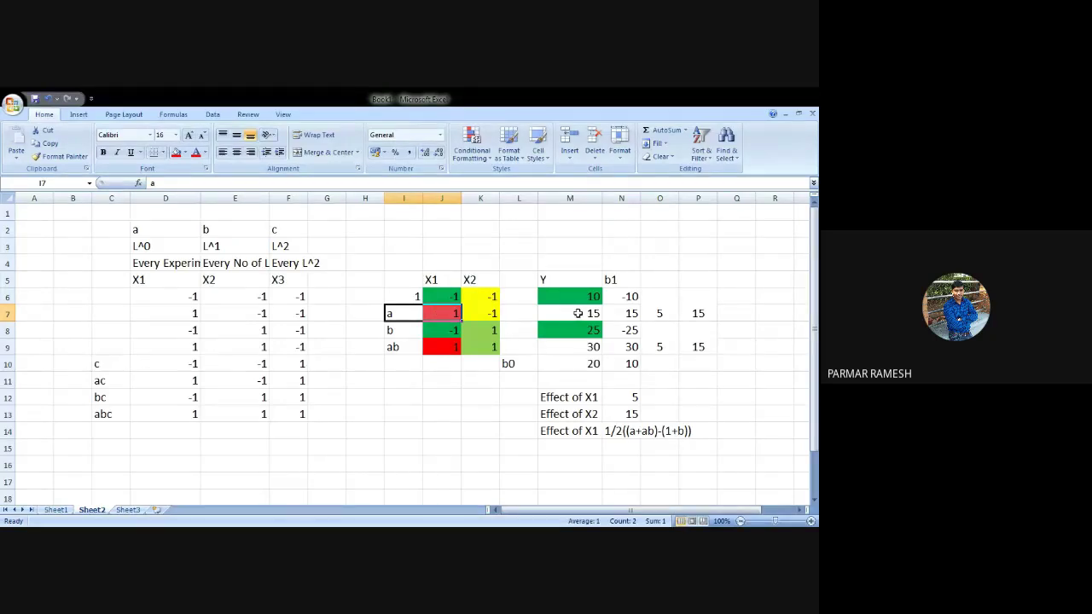
pyautogui.click(747, 300)
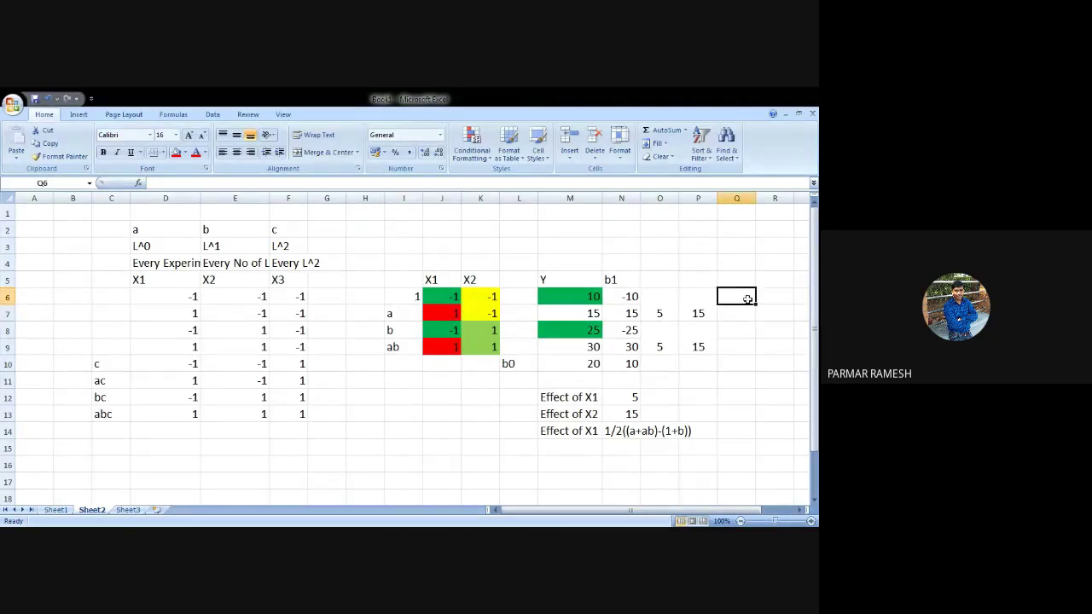
pyautogui.write('(15')
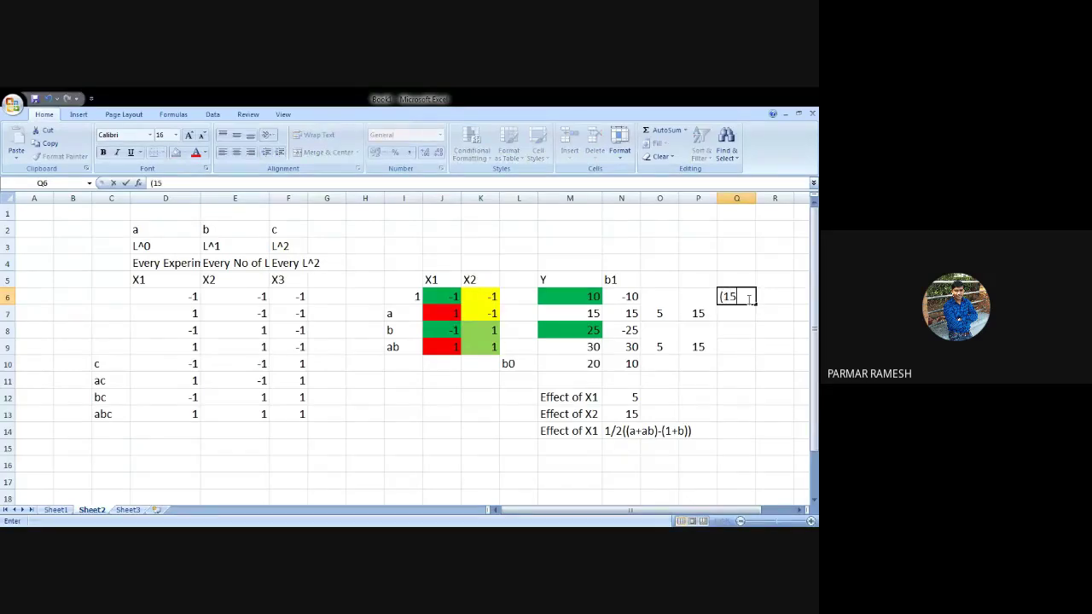
pyautogui.write('-10)')
pyautogui.click(731, 335)
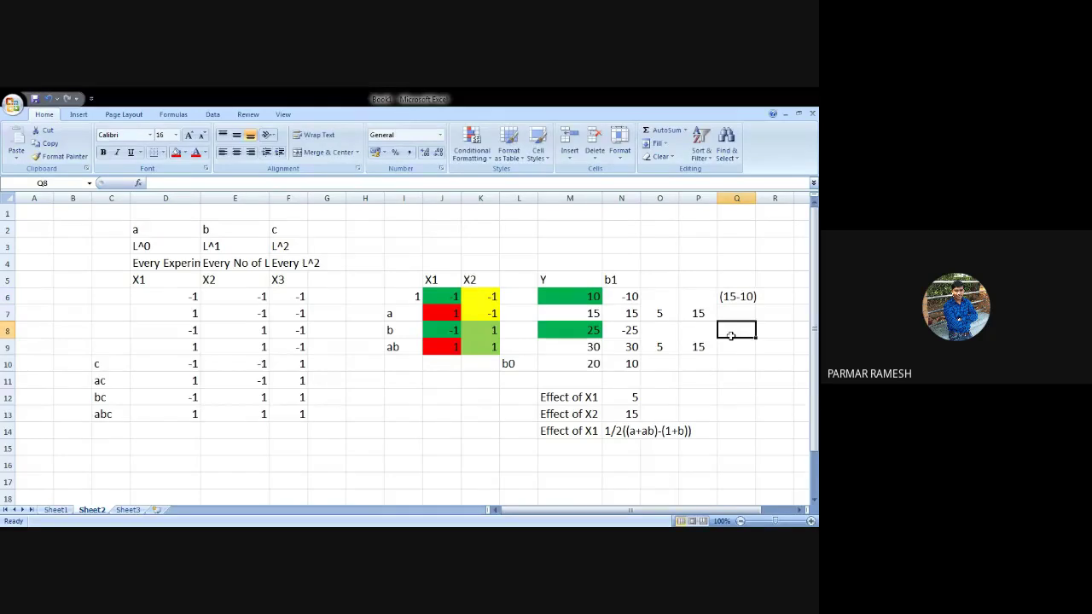
pyautogui.write('(30-25')
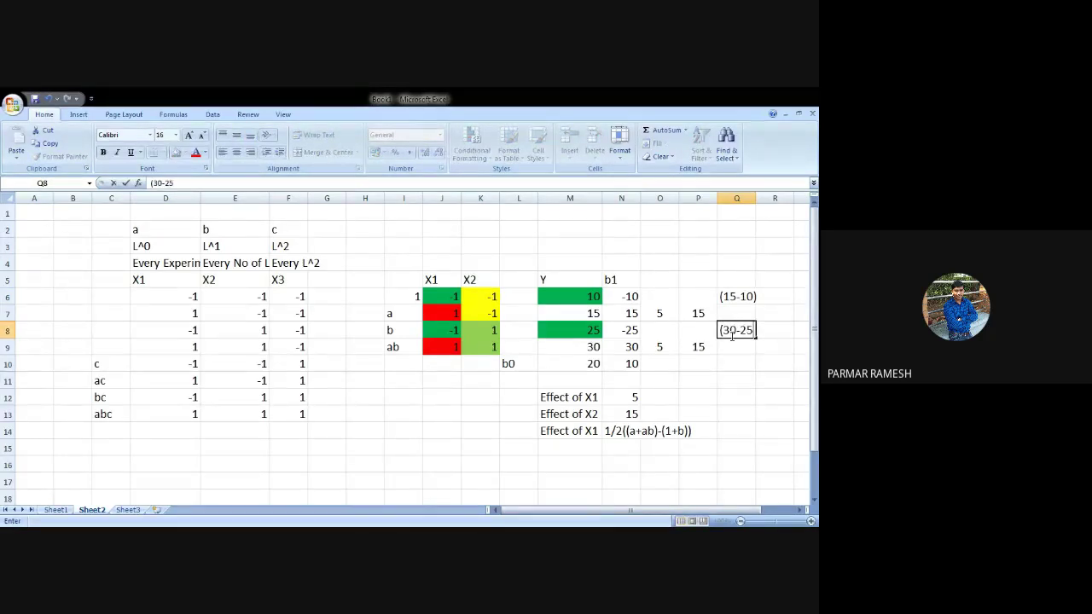
pyautogui.write(')')
pyautogui.click(736, 380)
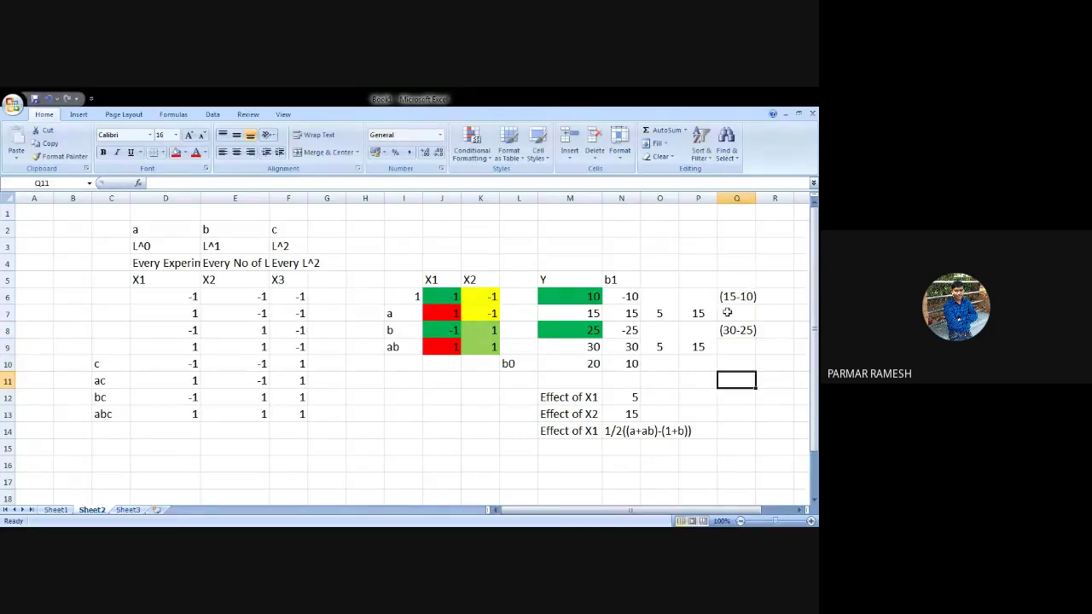
# Compare treatments a and ab with treatments 1 and b by their X1 levels in I6:J9
pyautogui.moveTo(395, 315); pyautogui.dragTo(432, 313)
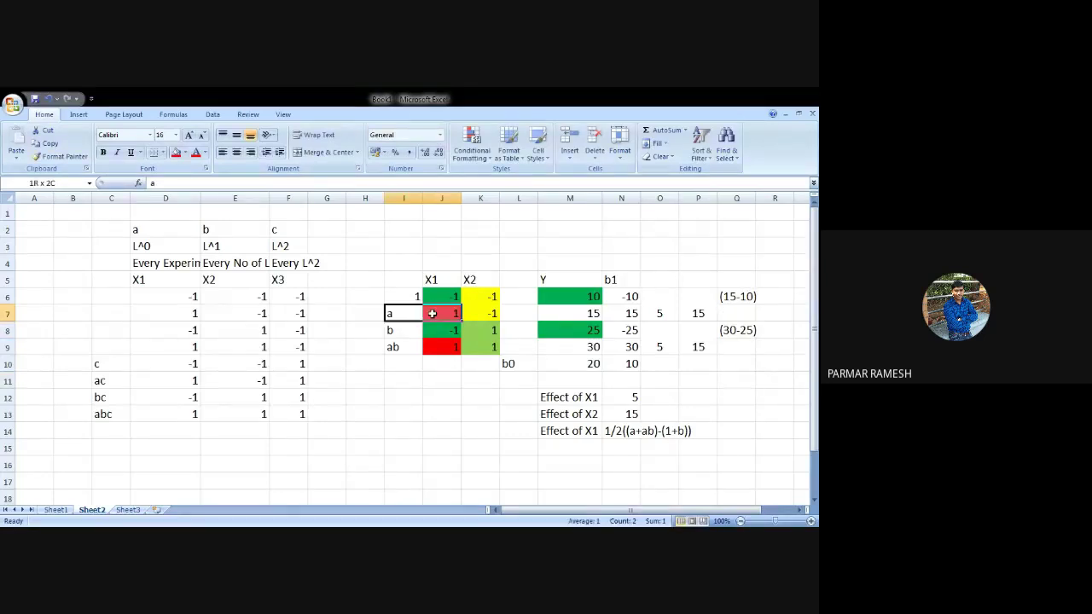
pyautogui.moveTo(397, 347); pyautogui.dragTo(440, 347)
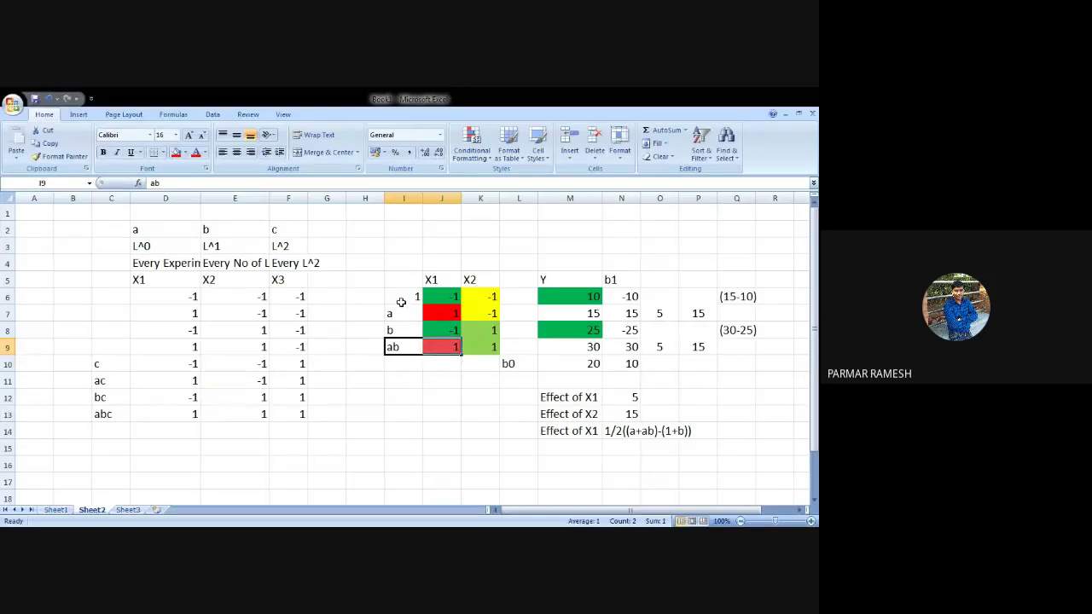
pyautogui.moveTo(398, 297); pyautogui.dragTo(434, 292)
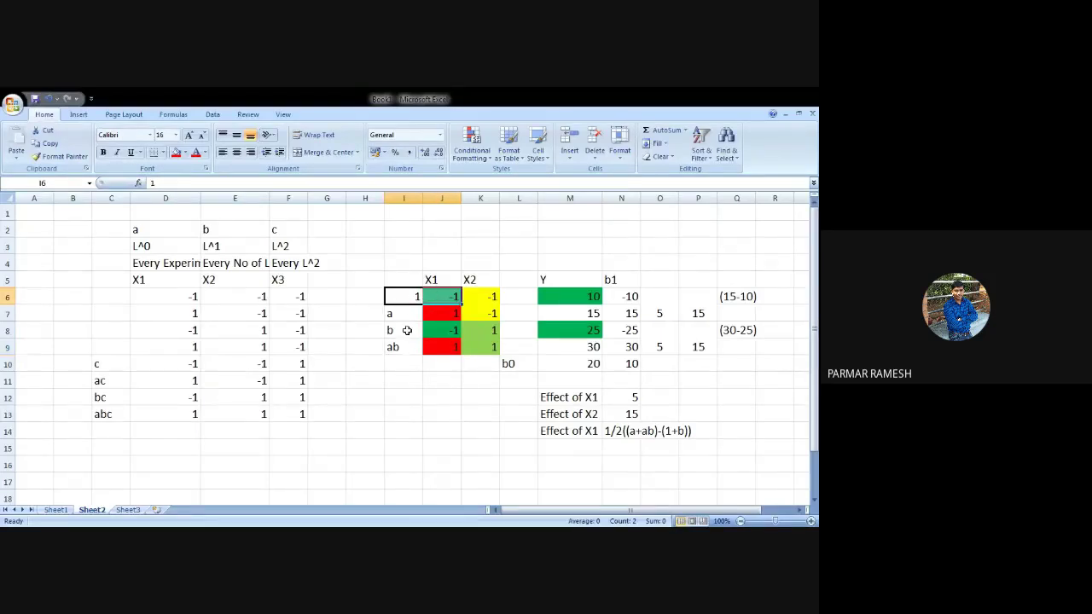
pyautogui.moveTo(406, 331); pyautogui.dragTo(454, 331)
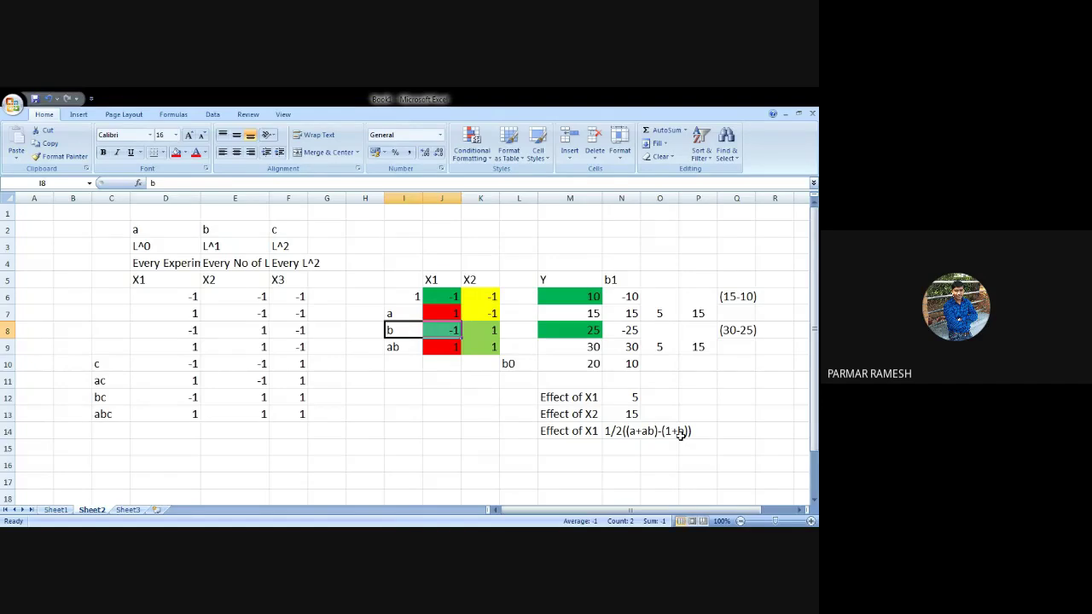
# Label M16 "Coefficient" and enter the expression 1/4((a+ab)-(1+b)) as text in N16
pyautogui.click(580, 459)
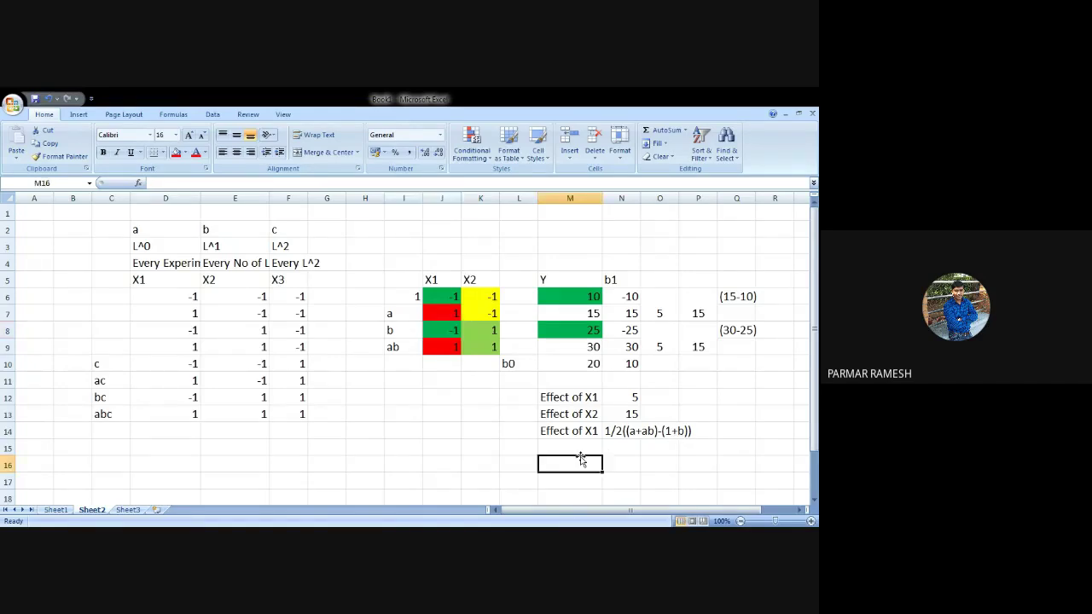
pyautogui.write('Coef')
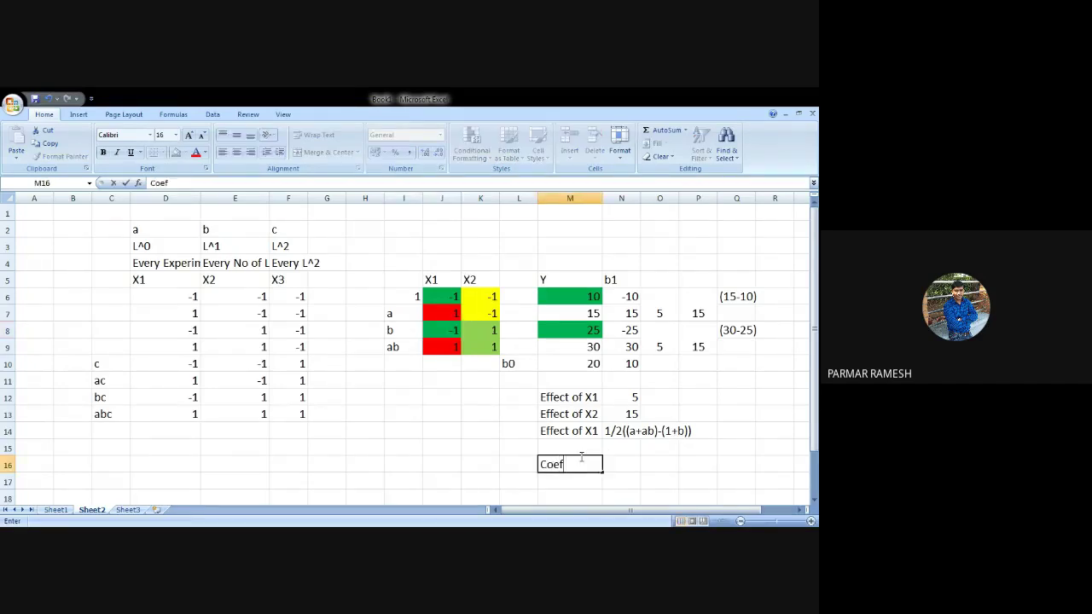
pyautogui.write('ficient')
pyautogui.press('Tab')
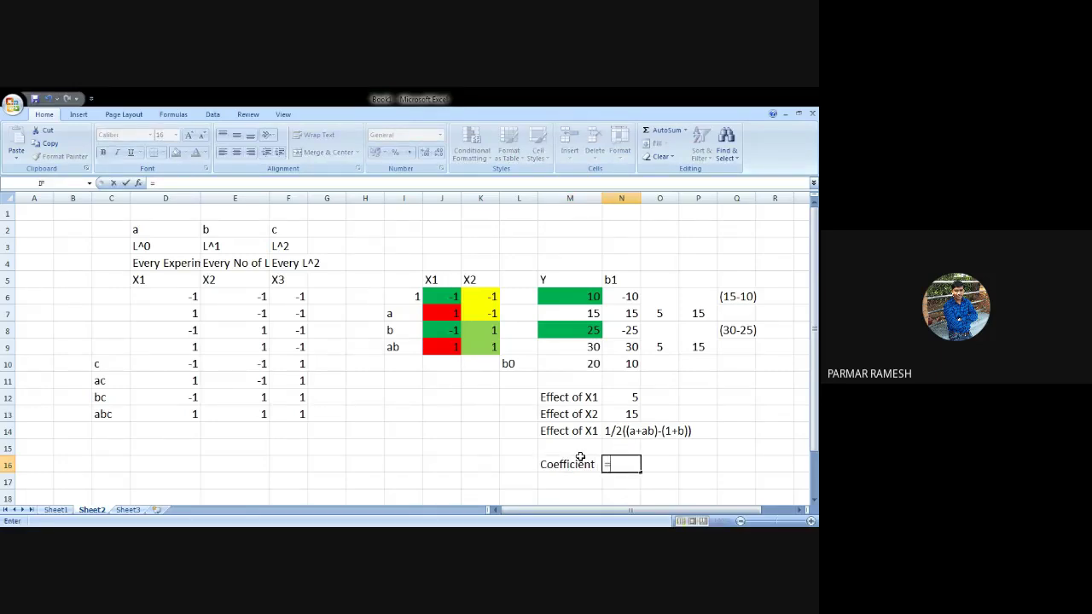
pyautogui.write('1/')
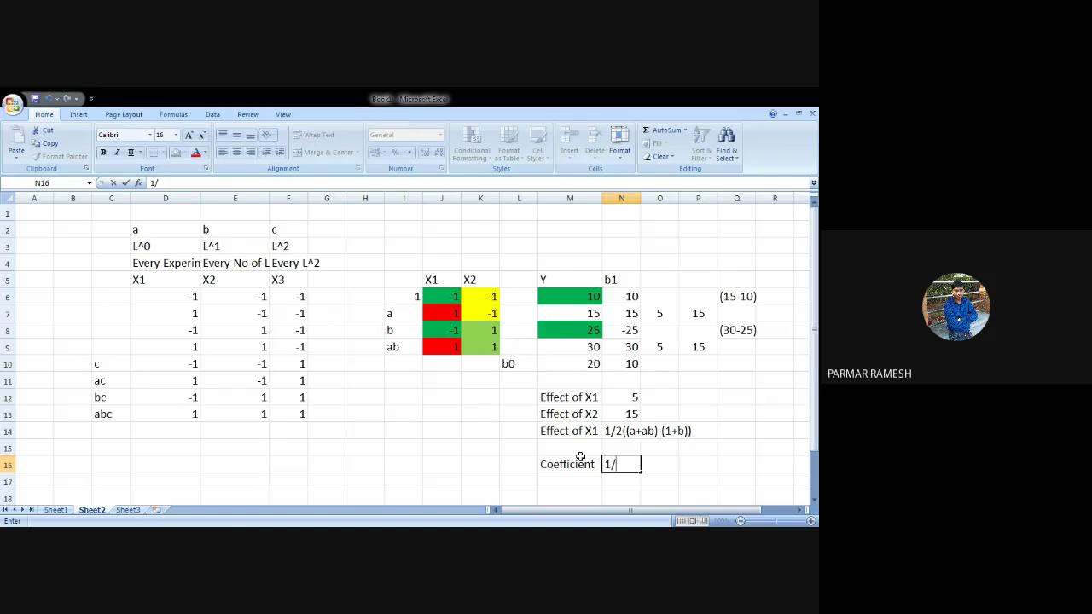
pyautogui.write('4((a+ab)-')
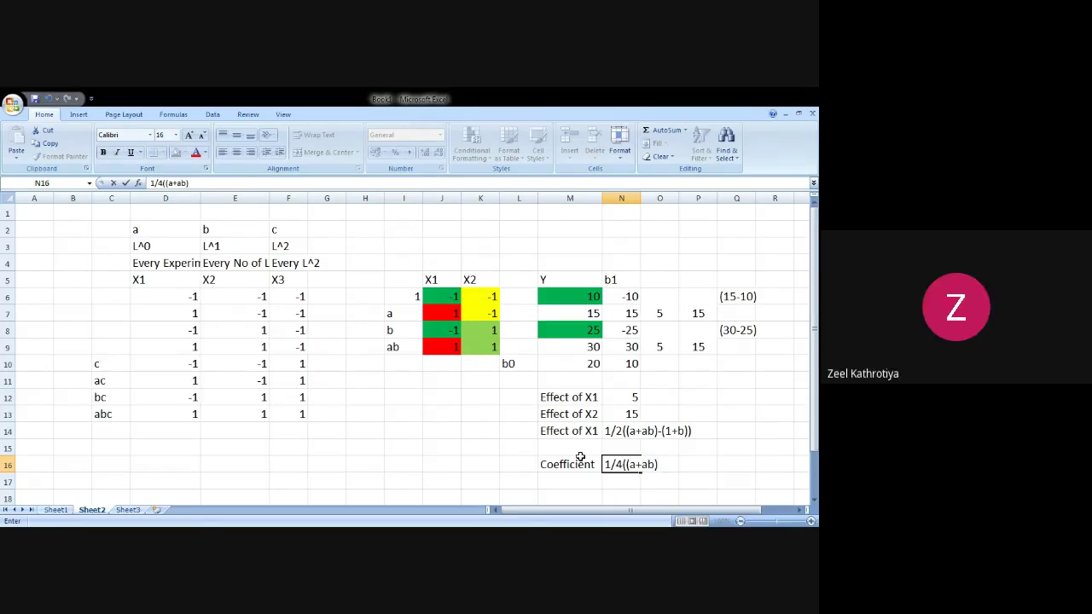
pyautogui.write('(1')
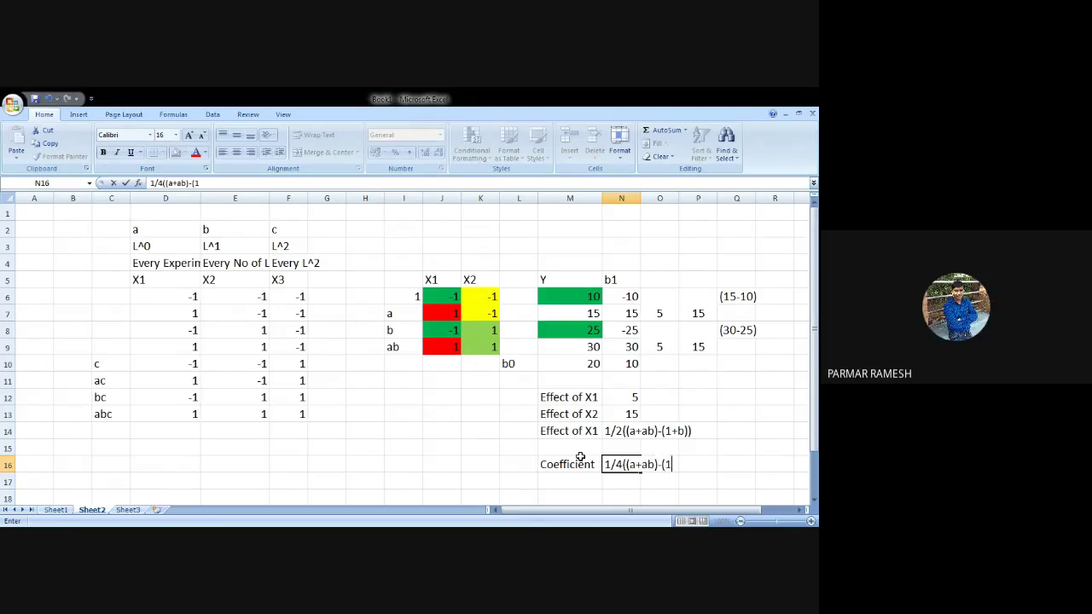
pyautogui.write('+b))')
pyautogui.click(701, 485)
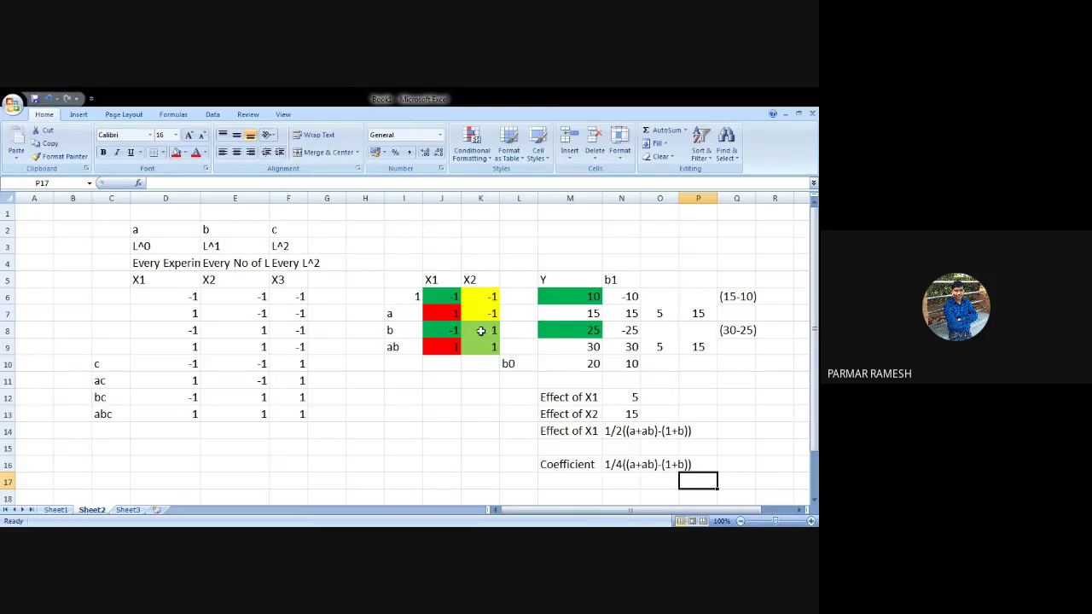
# Fill the high-X1 treatment cells I7:J7 (a) and I9:J9 (ab) with red
pyautogui.moveTo(394, 312); pyautogui.dragTo(423, 350)
pyautogui.click(175, 152)
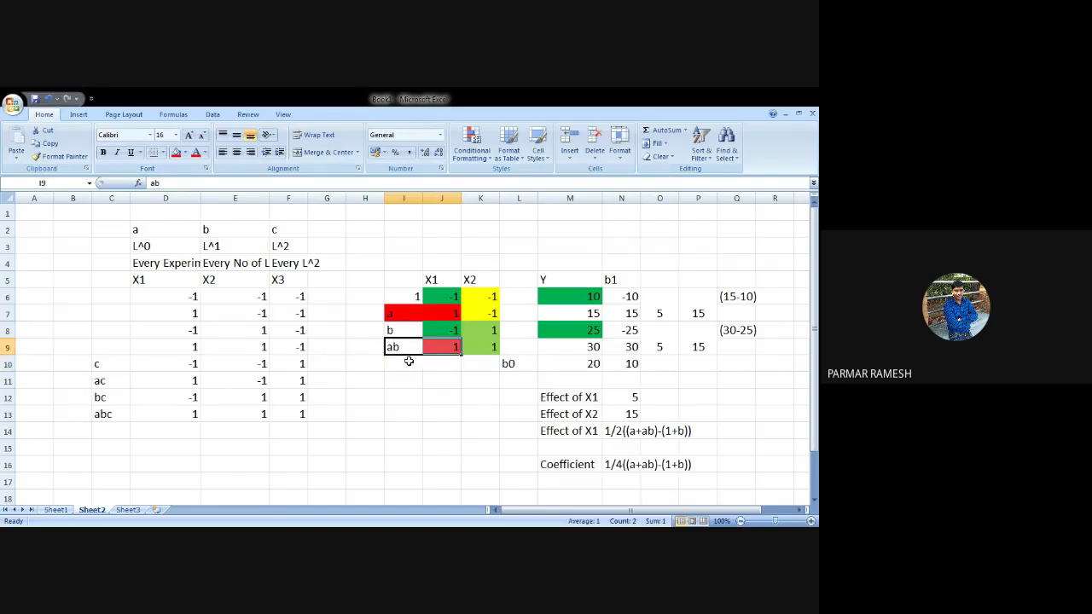
pyautogui.click(176, 152)
pyautogui.click(434, 389)
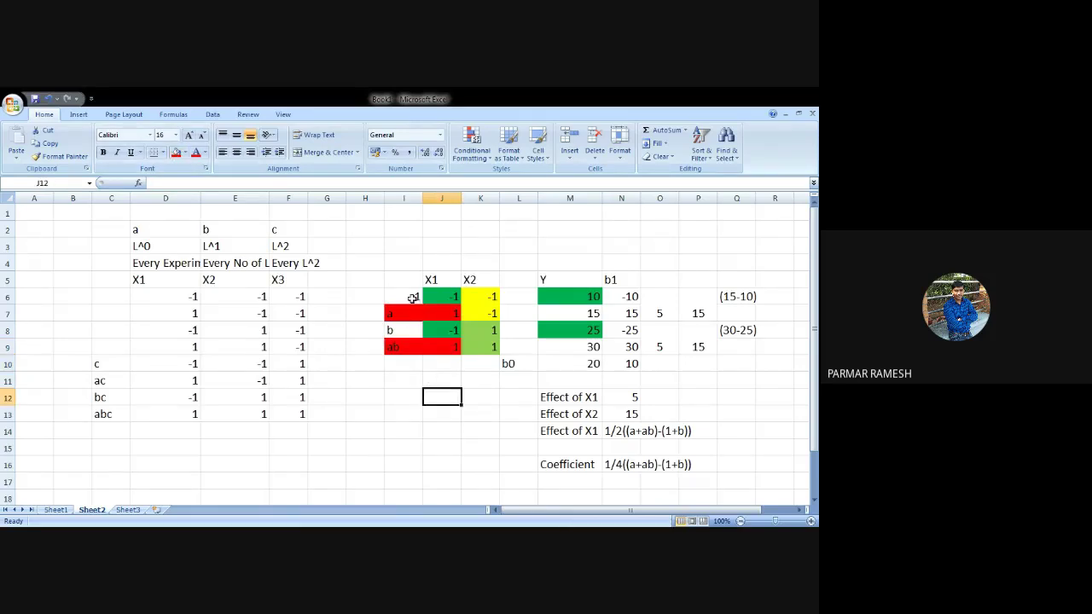
# Fill the low-X1 treatment cells I6:J6 (1) and I8:J8 (b) with light green
pyautogui.moveTo(413, 298); pyautogui.dragTo(433, 299)
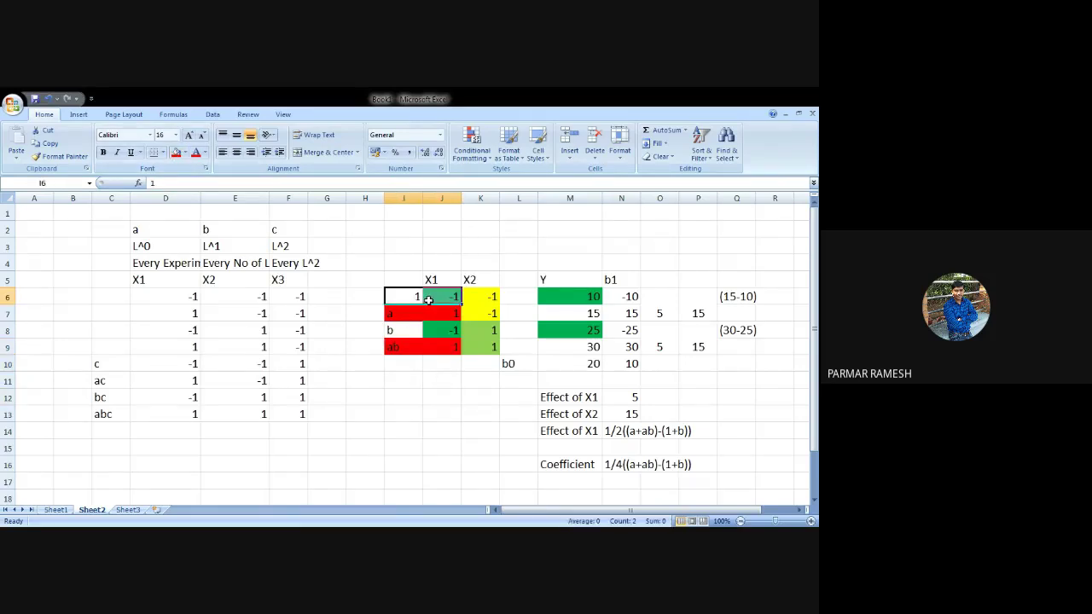
pyautogui.click(186, 152)
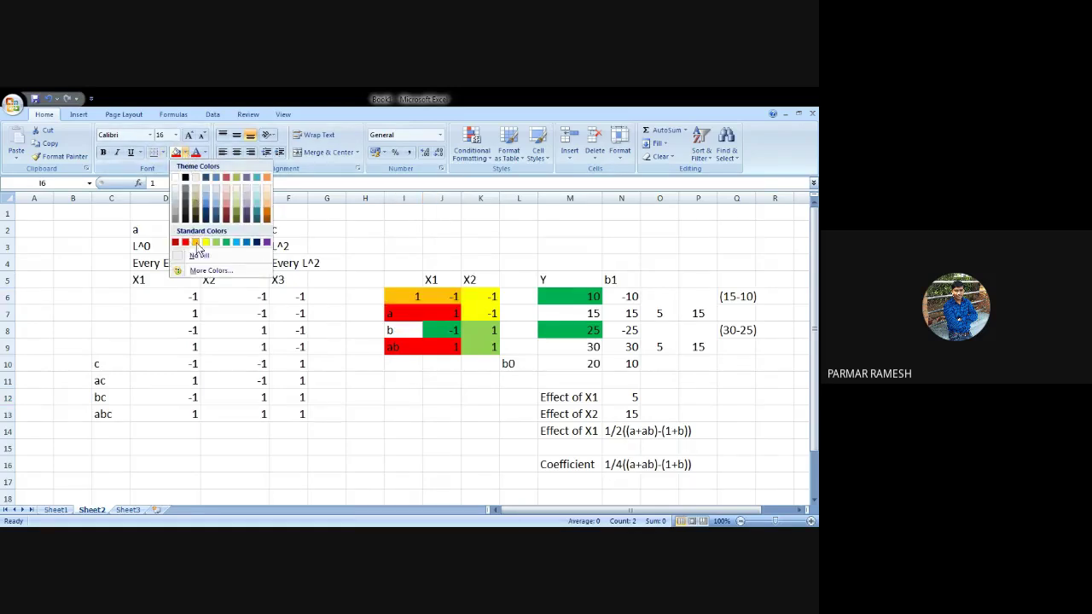
pyautogui.click(219, 247)
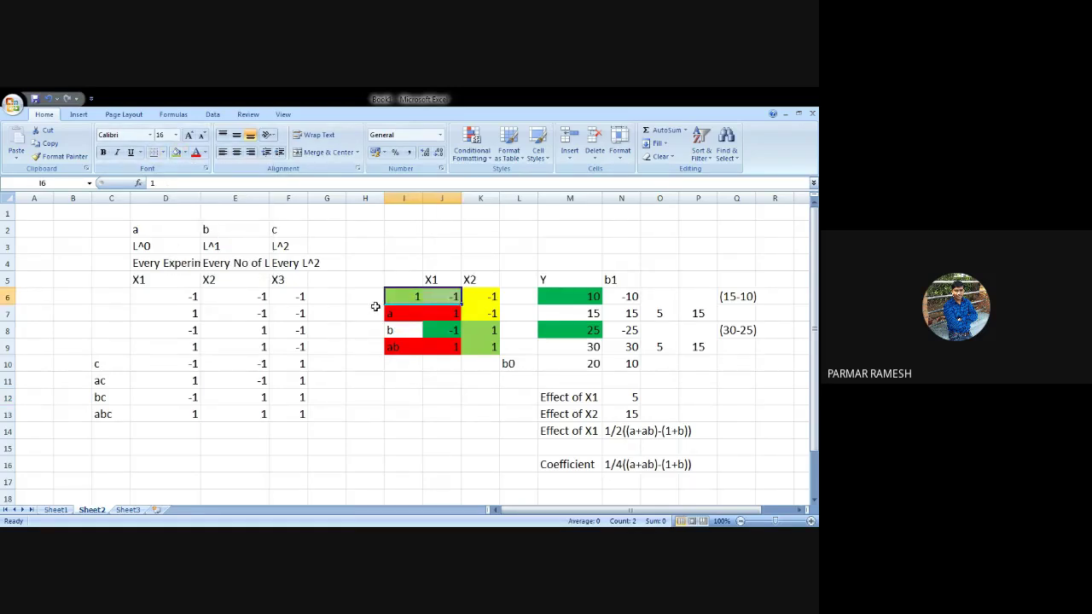
pyautogui.moveTo(395, 330); pyautogui.dragTo(443, 330)
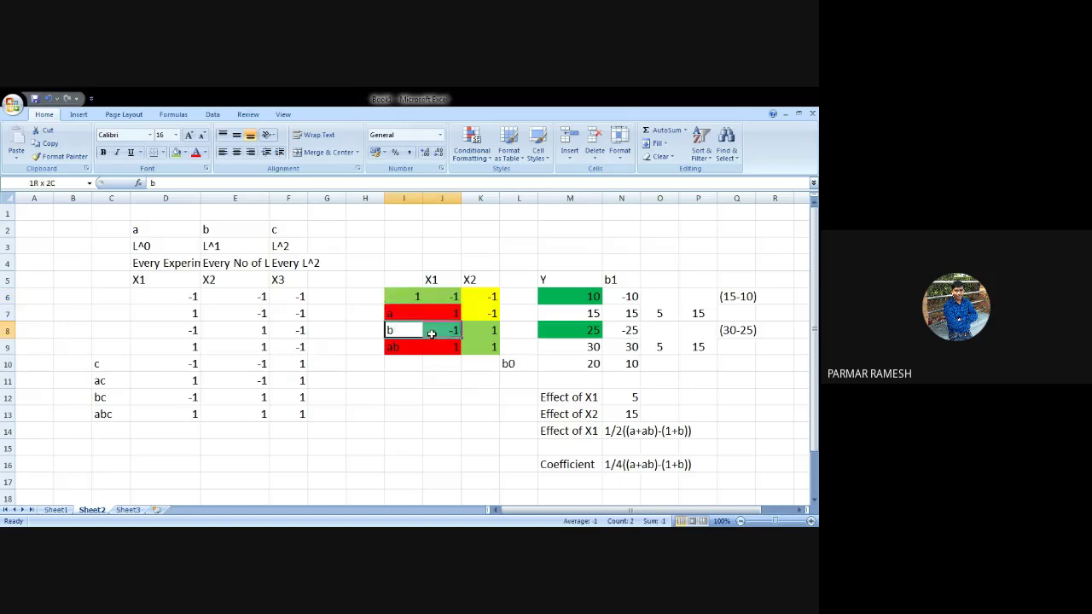
pyautogui.click(176, 152)
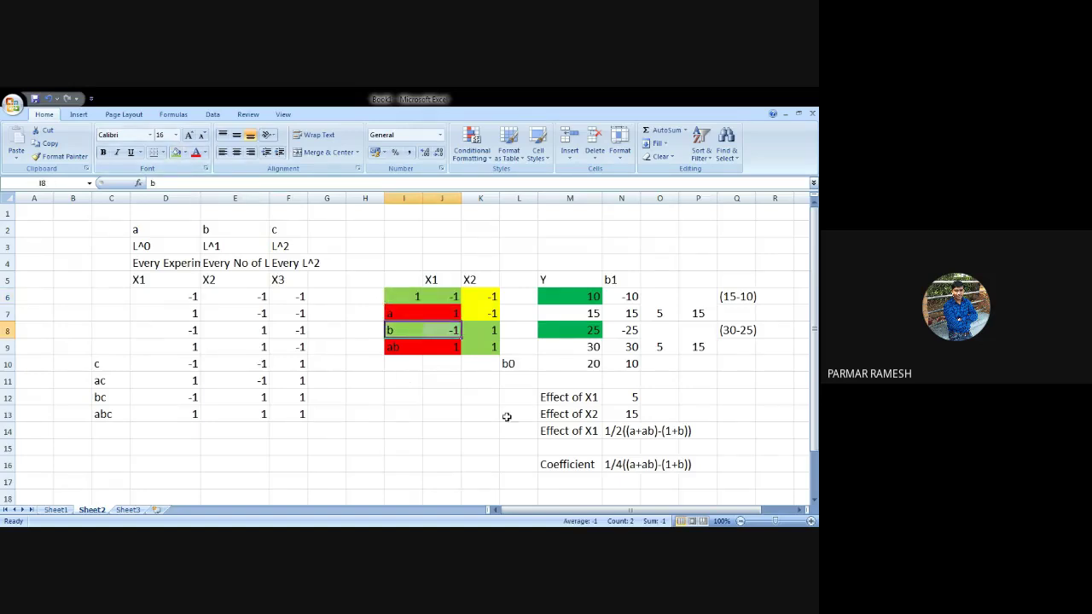
pyautogui.click(472, 451)
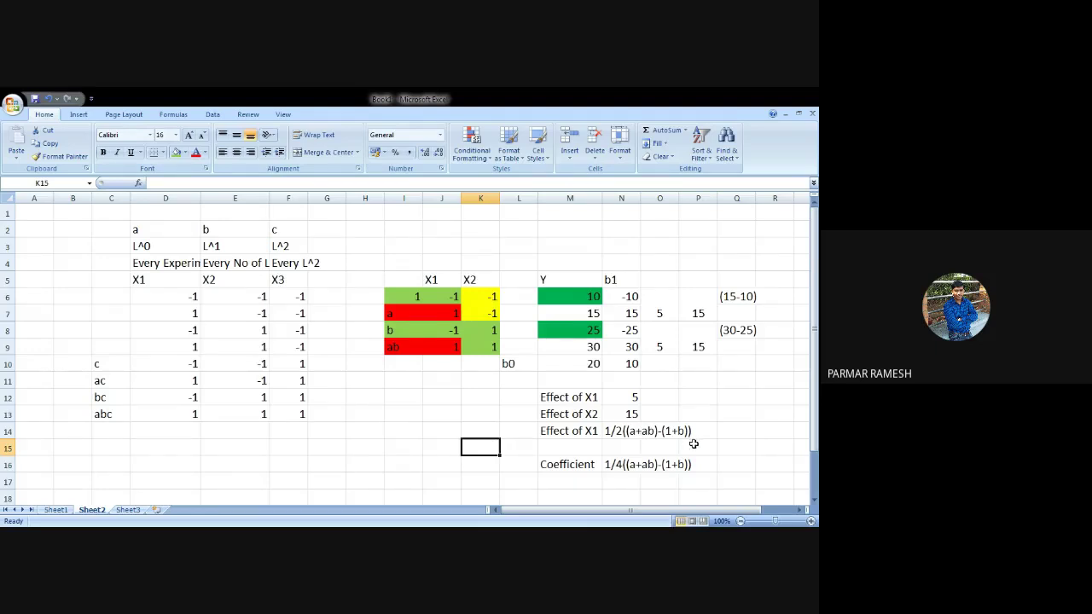
# Label M15 "Effect of X2" and enter the expression 1/2((b+ab)-(1+a)) as text in N15
pyautogui.click(557, 435)
pyautogui.click(555, 447)
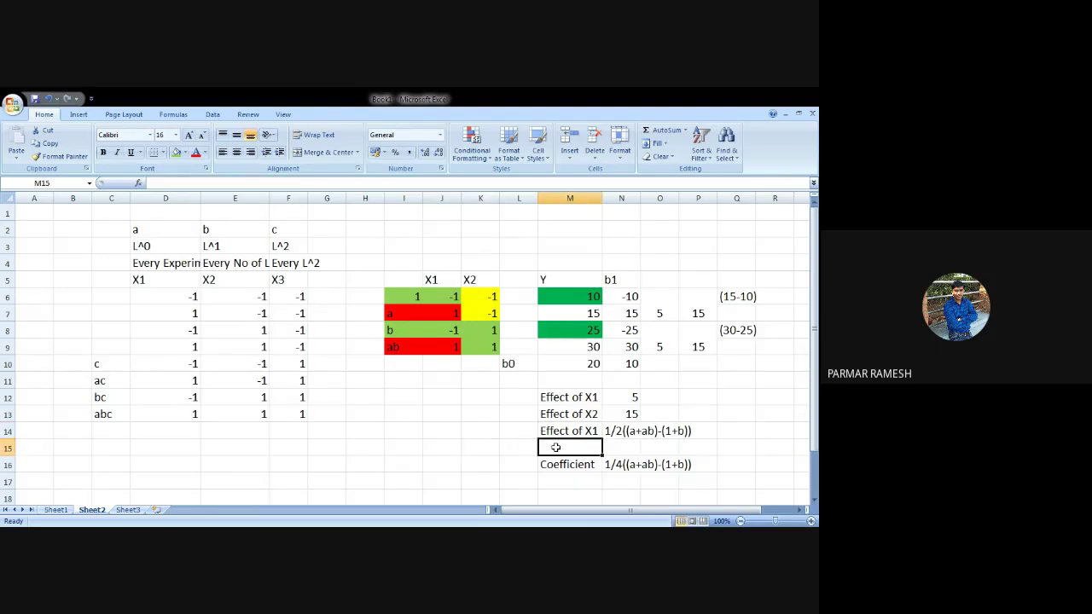
pyautogui.write('Effect')
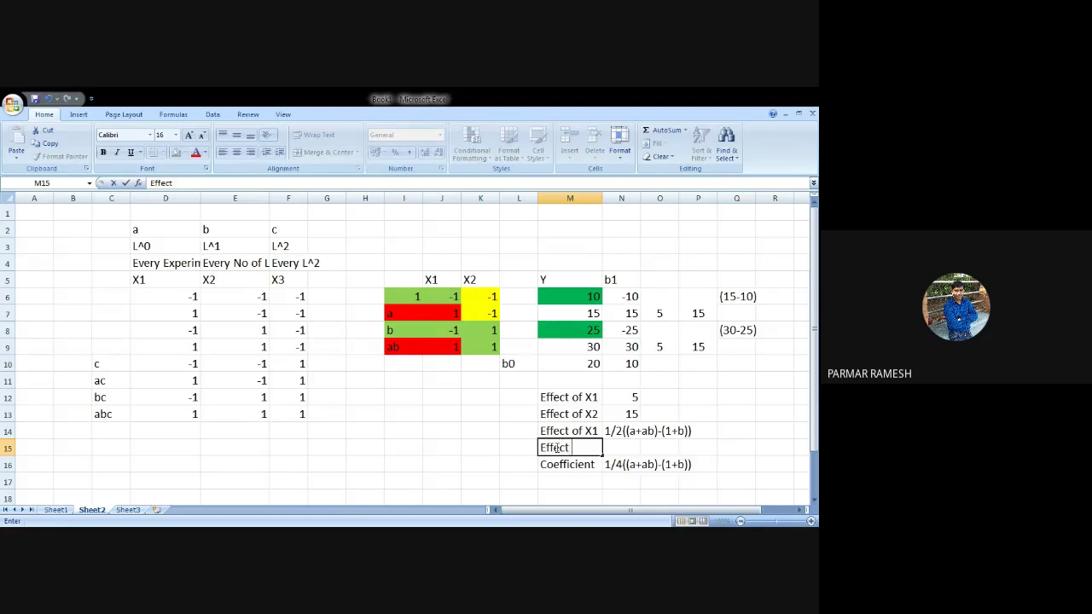
pyautogui.write(' of X2')
pyautogui.press('Tab')
pyautogui.write('1/2((')
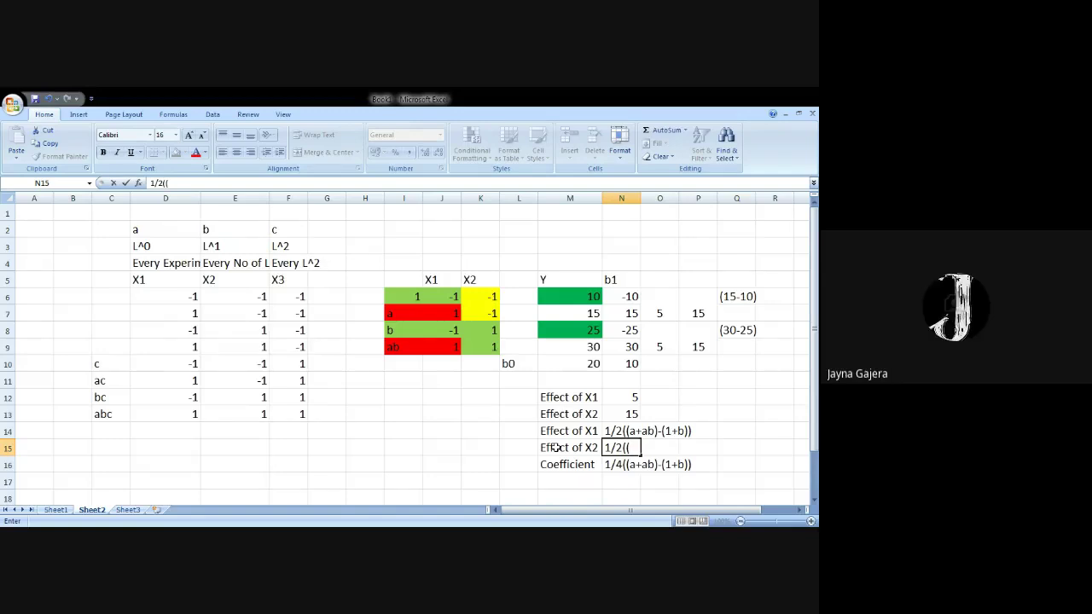
pyautogui.write('b+')
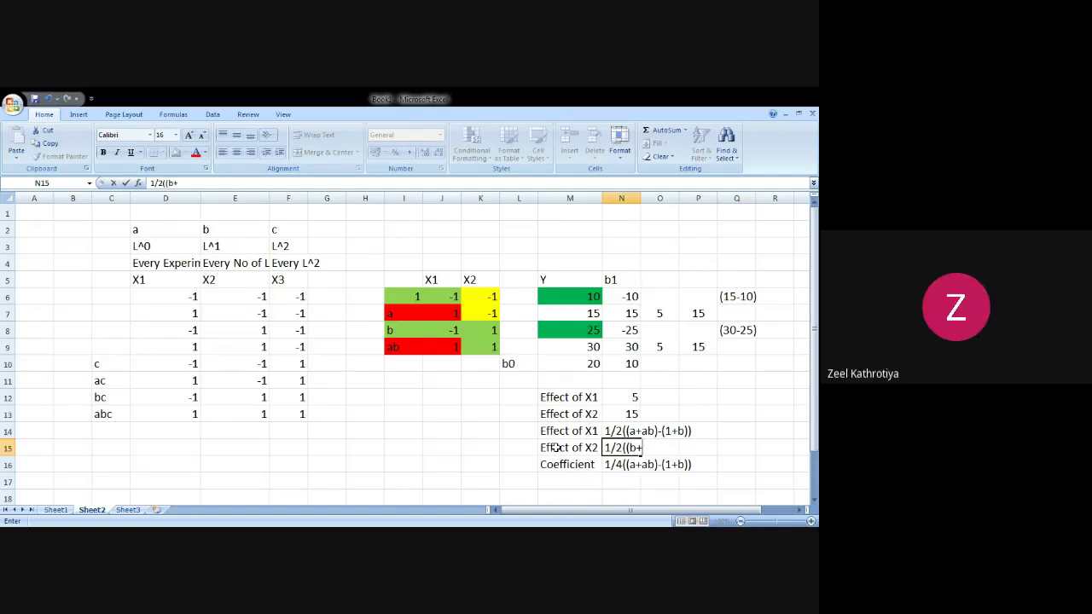
pyautogui.write('ab')
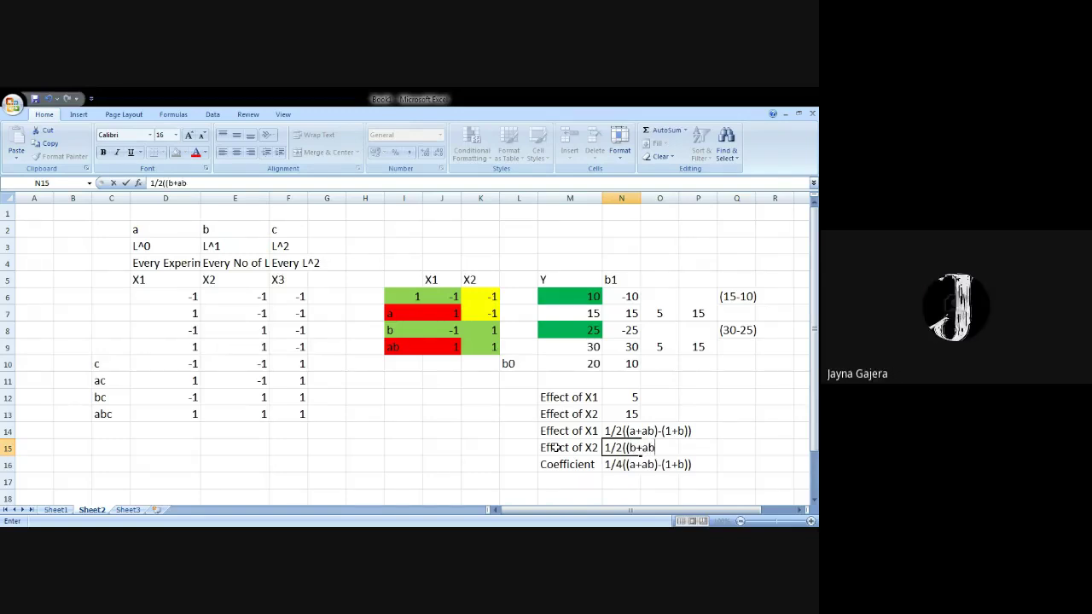
pyautogui.write(')')
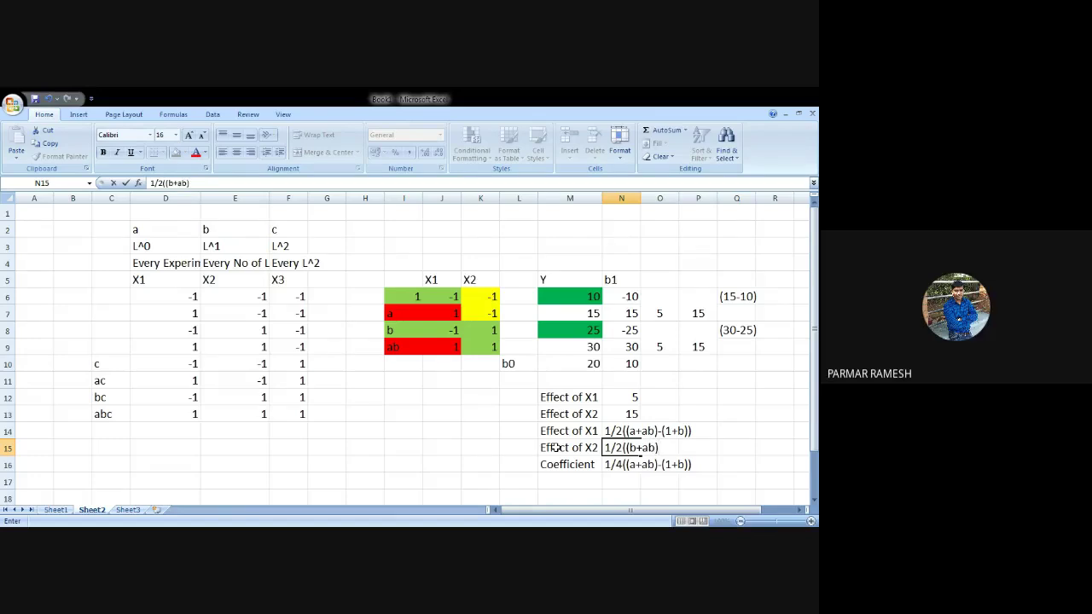
pyautogui.write('-(1+a))')
# Write the model equation "Y = b0+b1x1+b2x2+b12x1x2" as text in M17
pyautogui.click(554, 480)
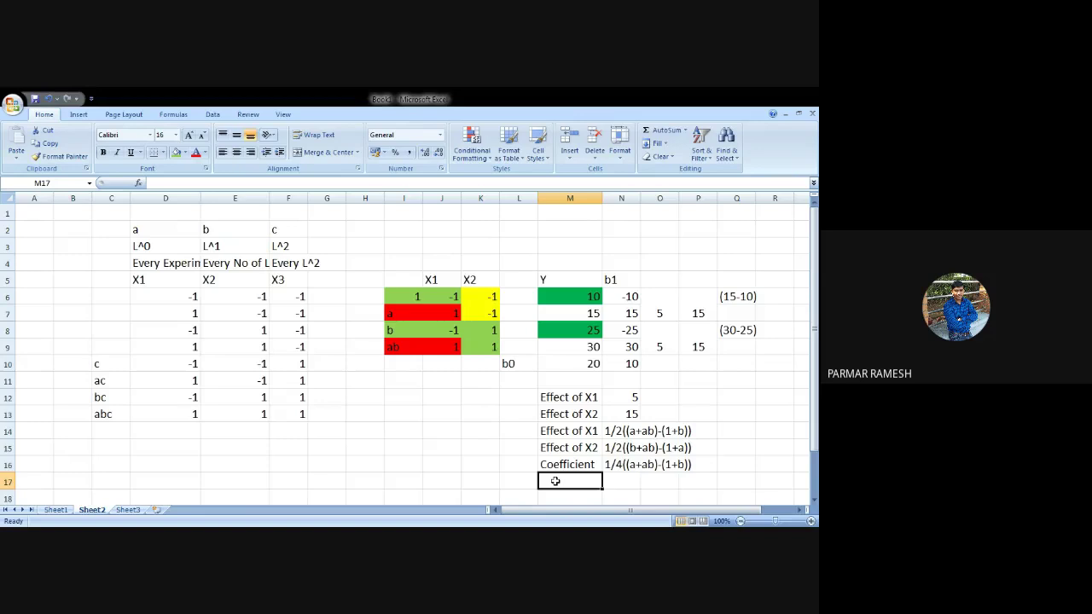
pyautogui.write('Y')
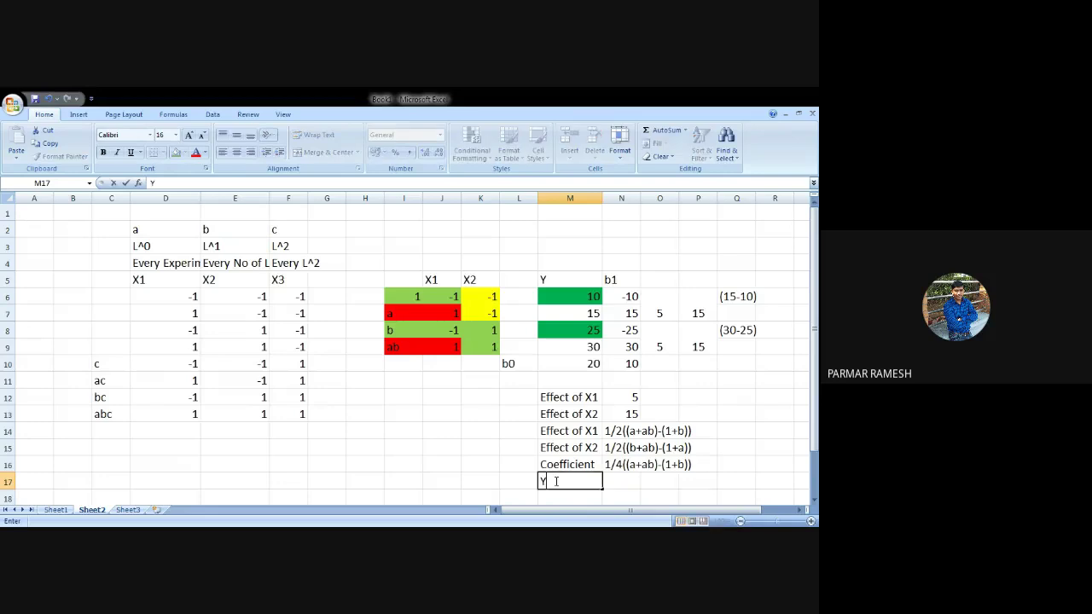
pyautogui.write(' = b0+b1x1+b2')
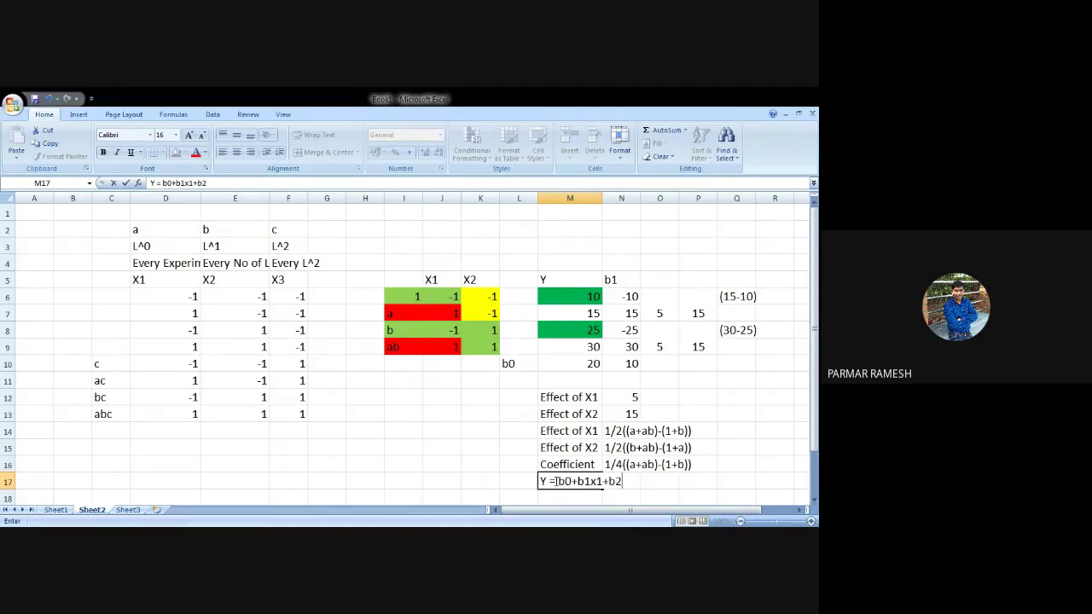
pyautogui.write('x2+b12x1x2')
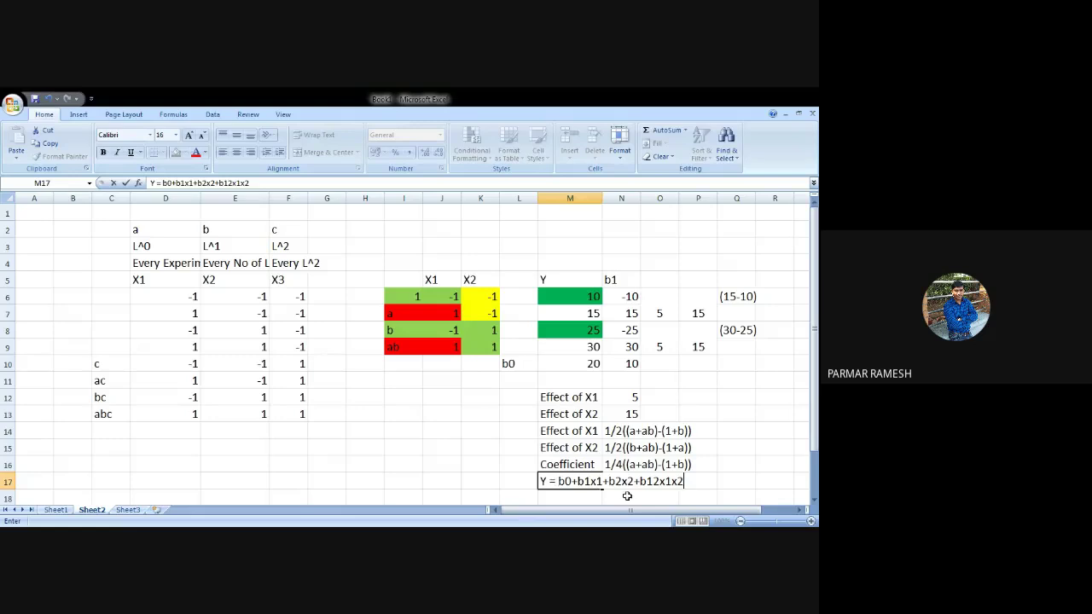
pyautogui.click(655, 498)
# Move the model equation from row 17 down to row 18, and merge and center it across M18:P18
pyautogui.scroll(-2, 655, 498)
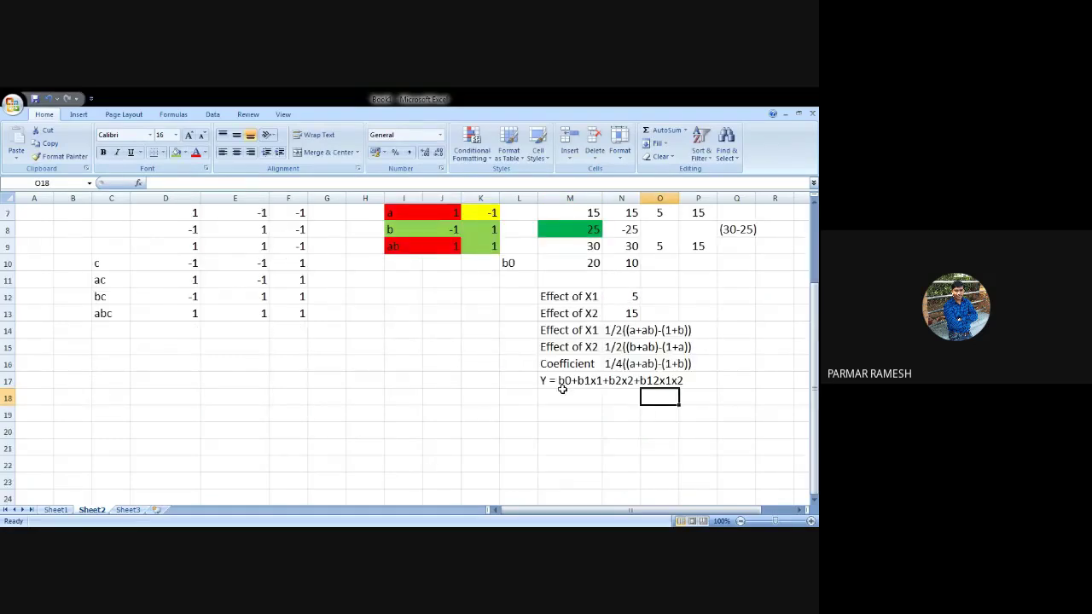
pyautogui.moveTo(563, 385); pyautogui.dragTo(663, 398)
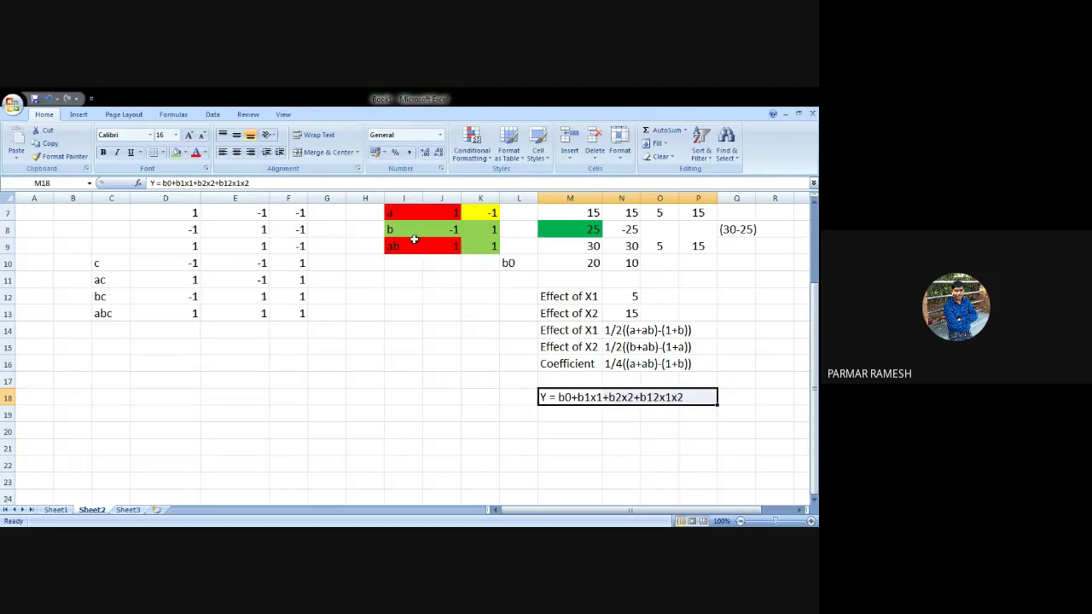
pyautogui.click(328, 152)
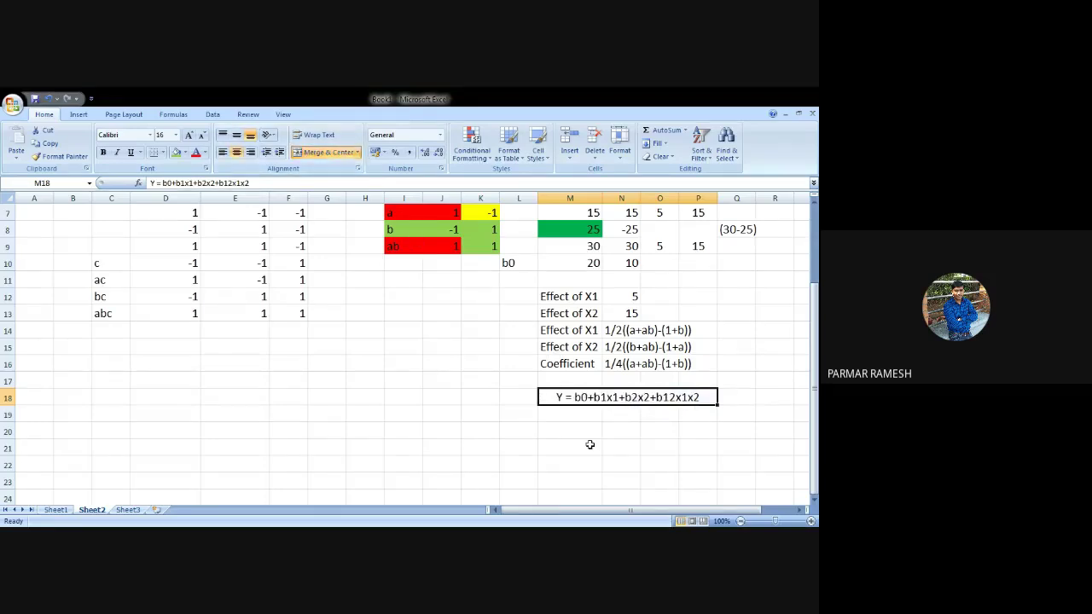
pyautogui.doubleClick(608, 397)
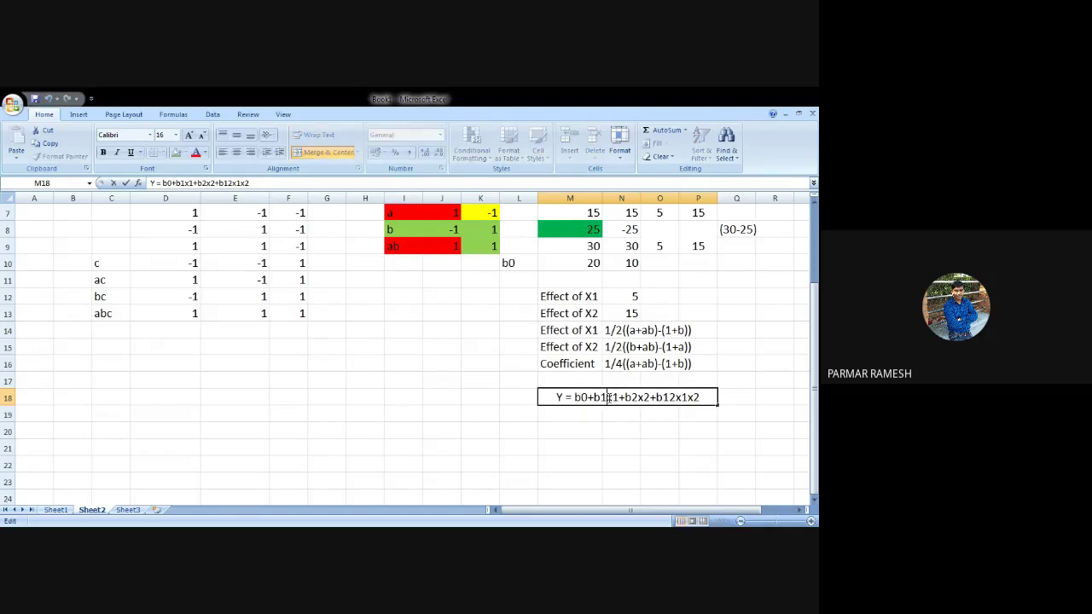
pyautogui.moveTo(606, 397); pyautogui.dragTo(617, 397)
# Enter the straight-line equation "Y =mx+c" in M20 and the example "Y = 4x +3" in M21
pyautogui.click(570, 424)
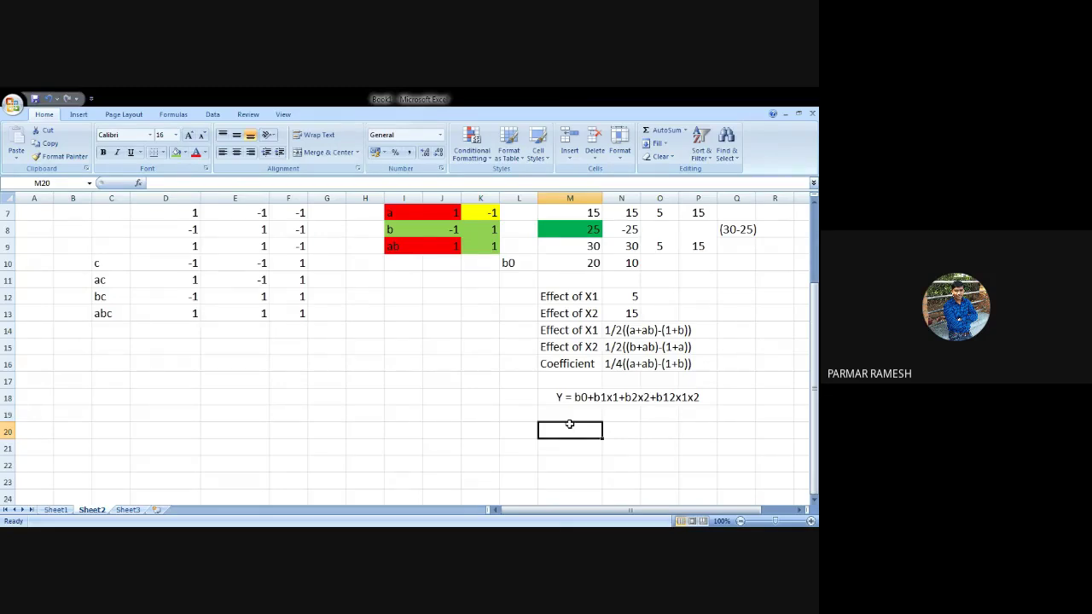
pyautogui.write('Y =mx+')
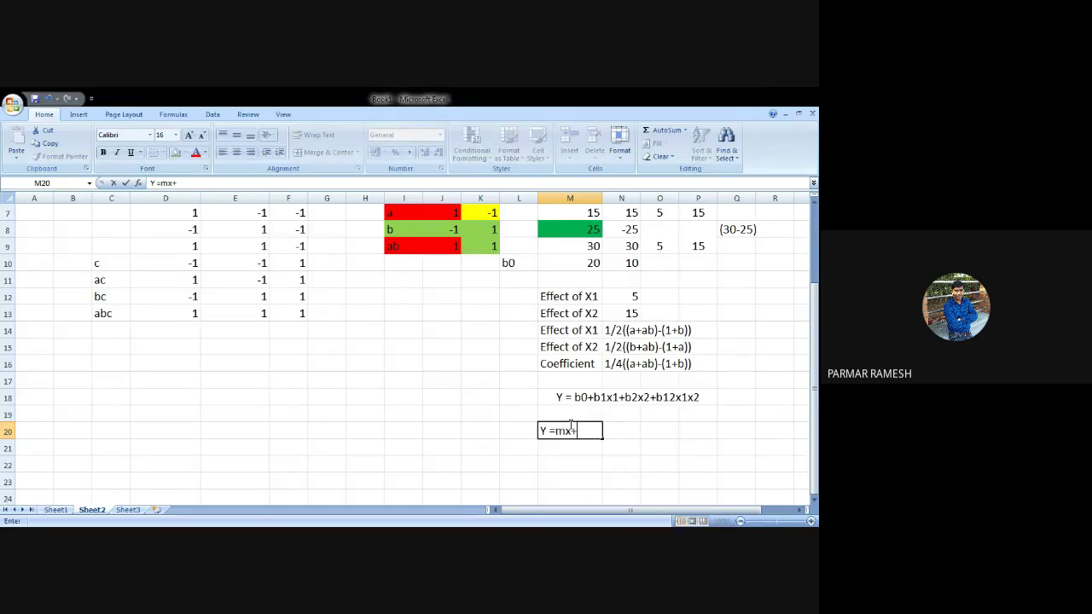
pyautogui.write('c')
pyautogui.press('Return')
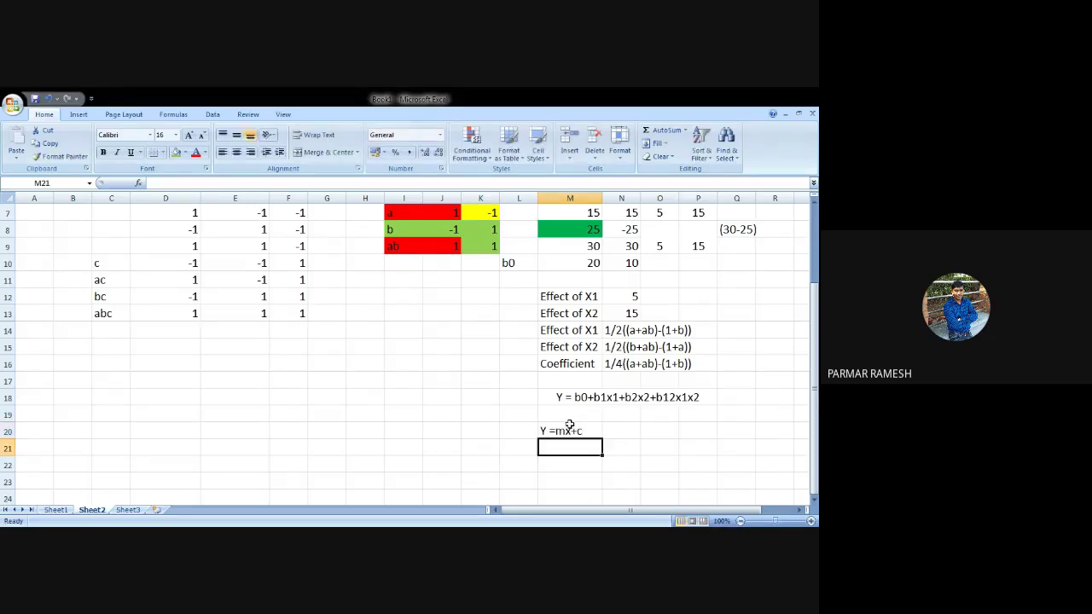
pyautogui.write('Y')
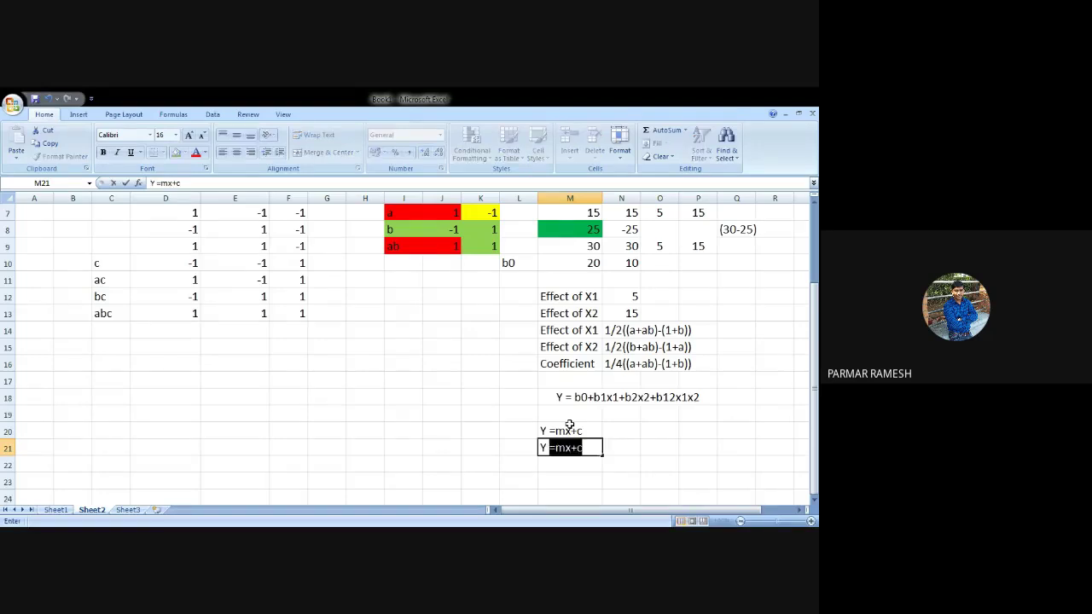
pyautogui.write(' = ')
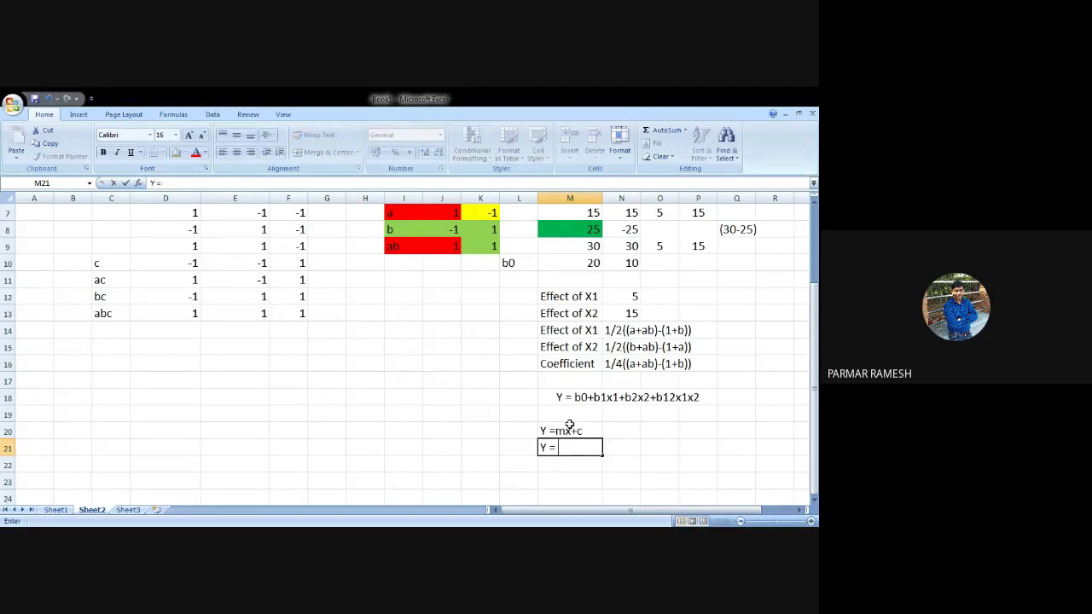
pyautogui.write('4x +3')
pyautogui.click(621, 469)
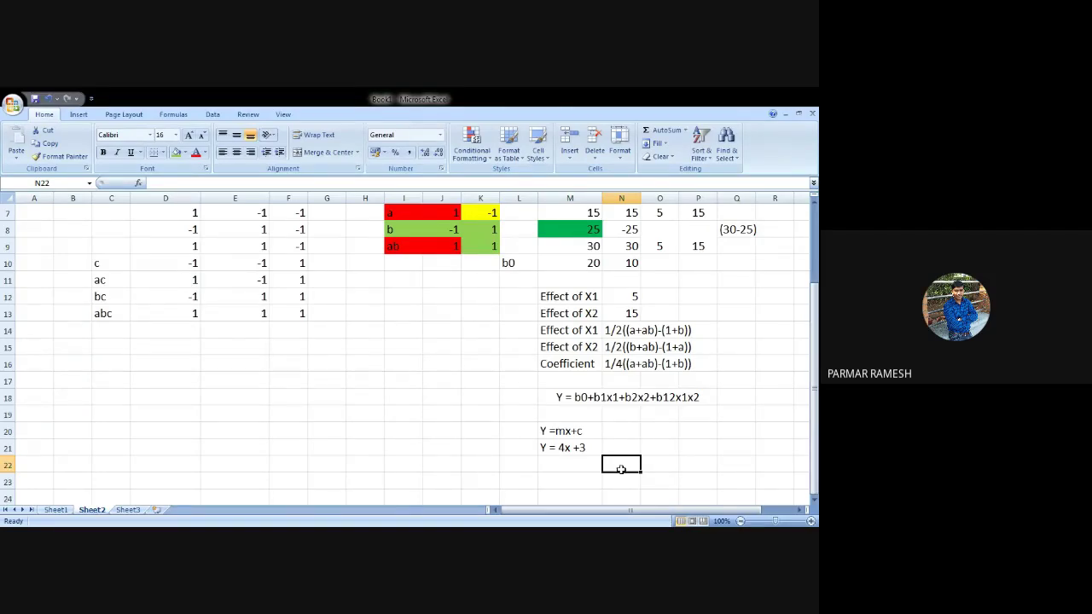
# Add the first evaluation of the example line, with "x =0" in M22 and "Y = 3" in N22
pyautogui.click(559, 466)
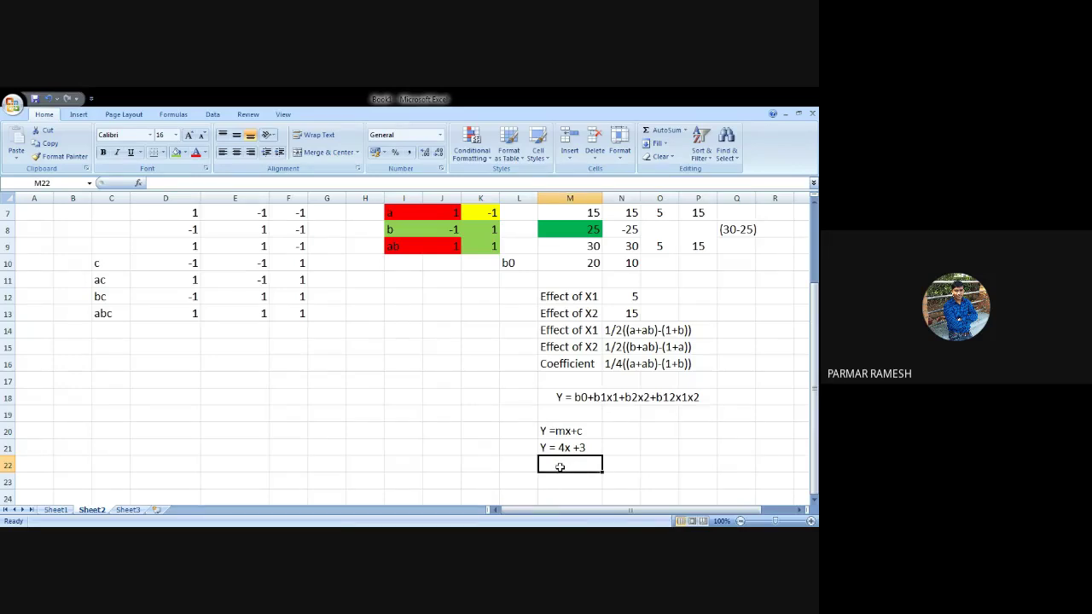
pyautogui.write('x =0')
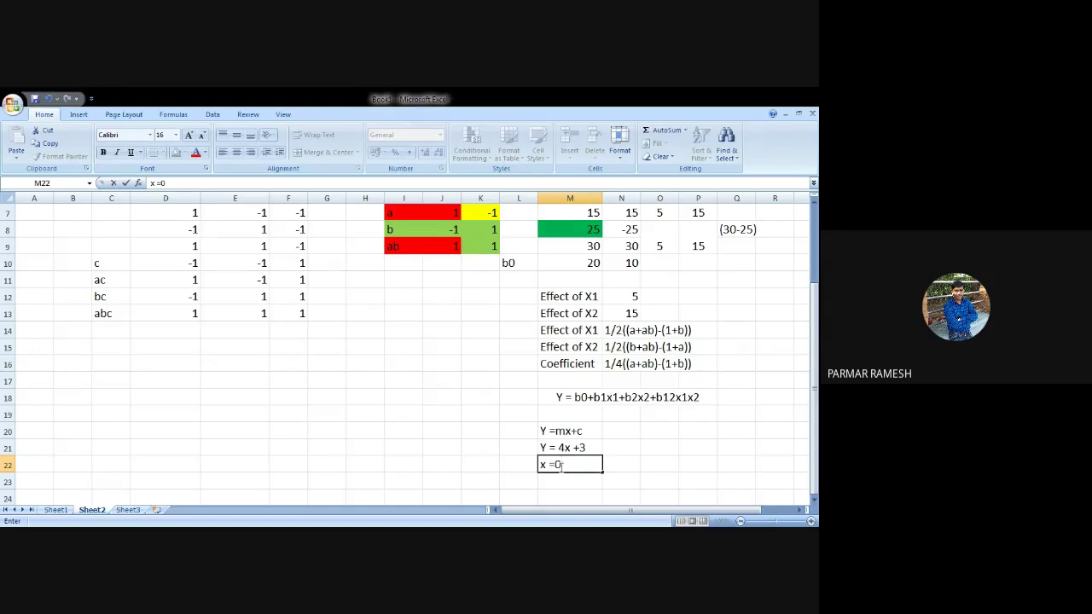
pyautogui.press('Return')
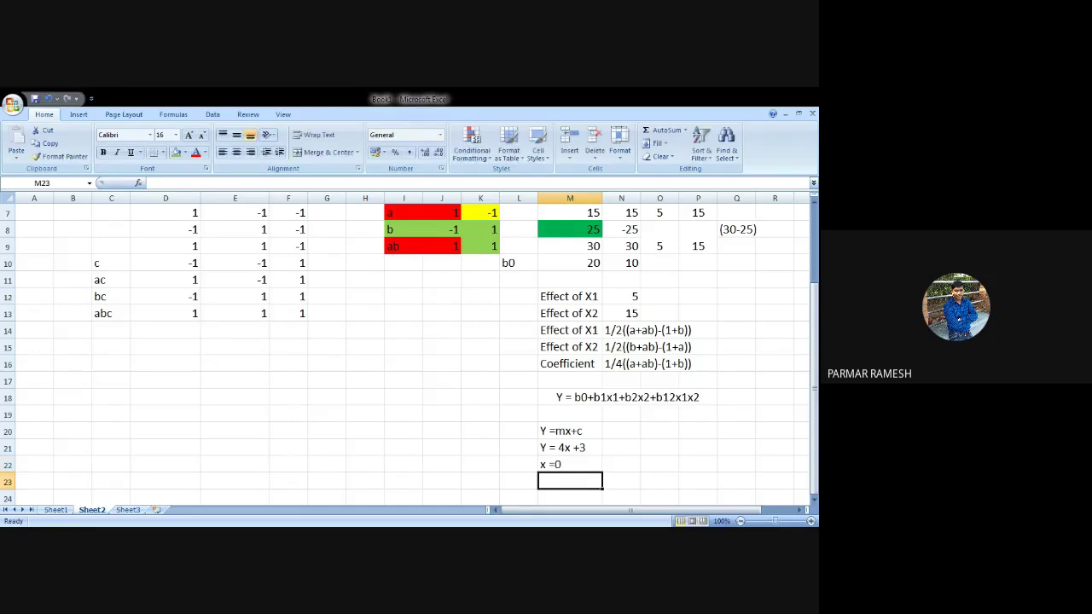
pyautogui.click(620, 462)
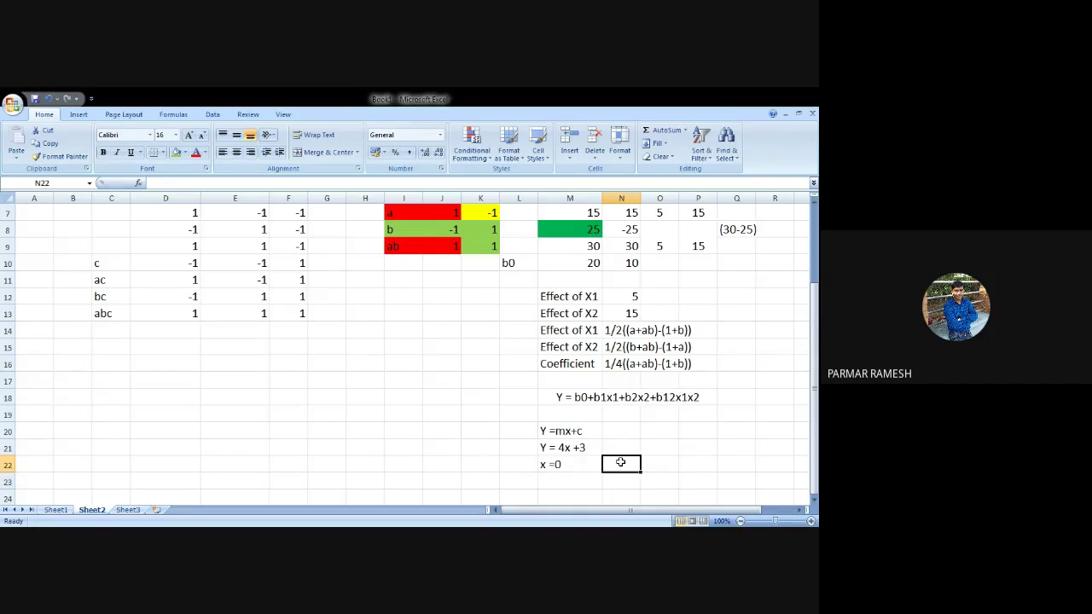
pyautogui.write('Y = 3')
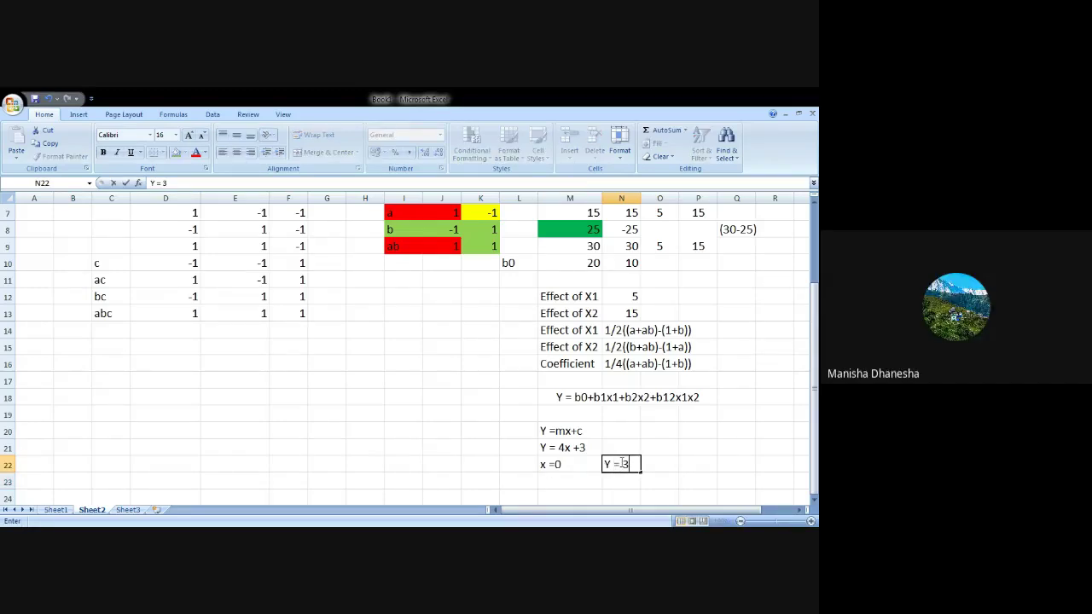
pyautogui.press('Return')
# Add the second evaluation of the example line, with "X= 1" in M23 and "Y = 7" in N23
pyautogui.press('Left')
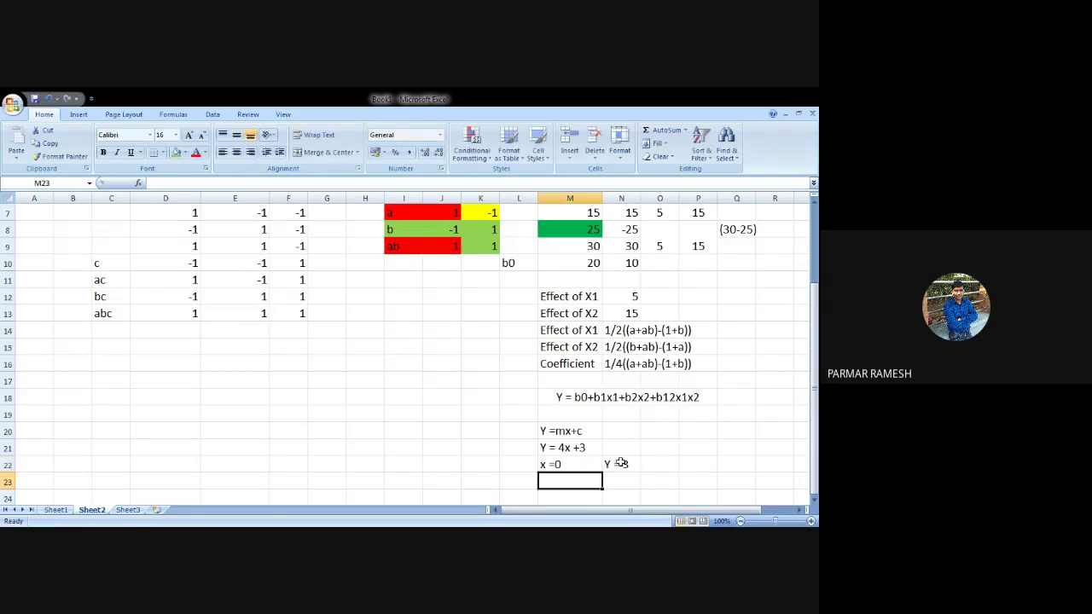
pyautogui.write('X=')
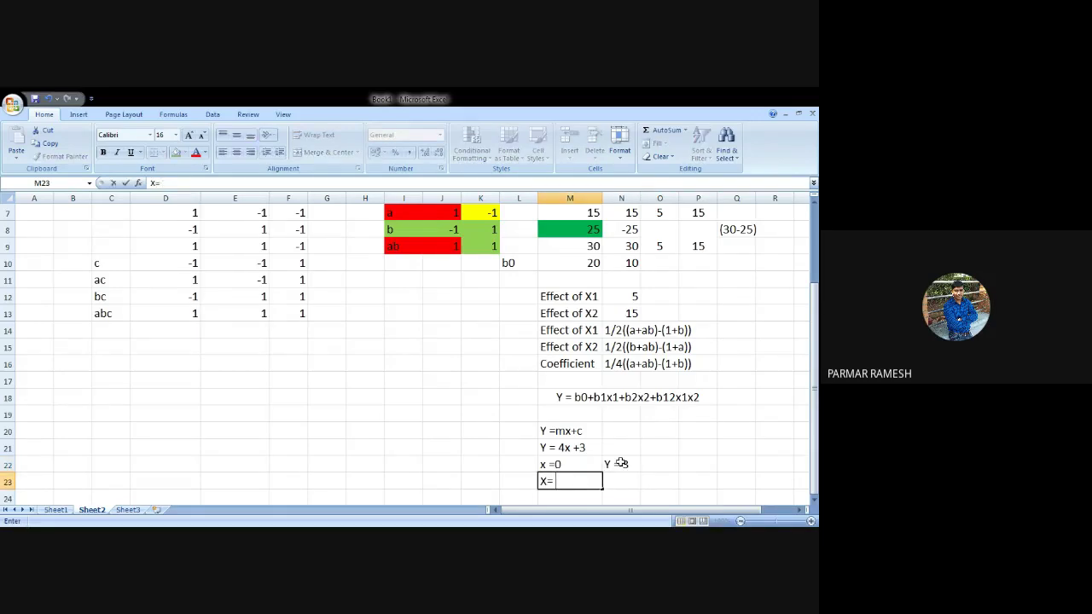
pyautogui.write(' 1')
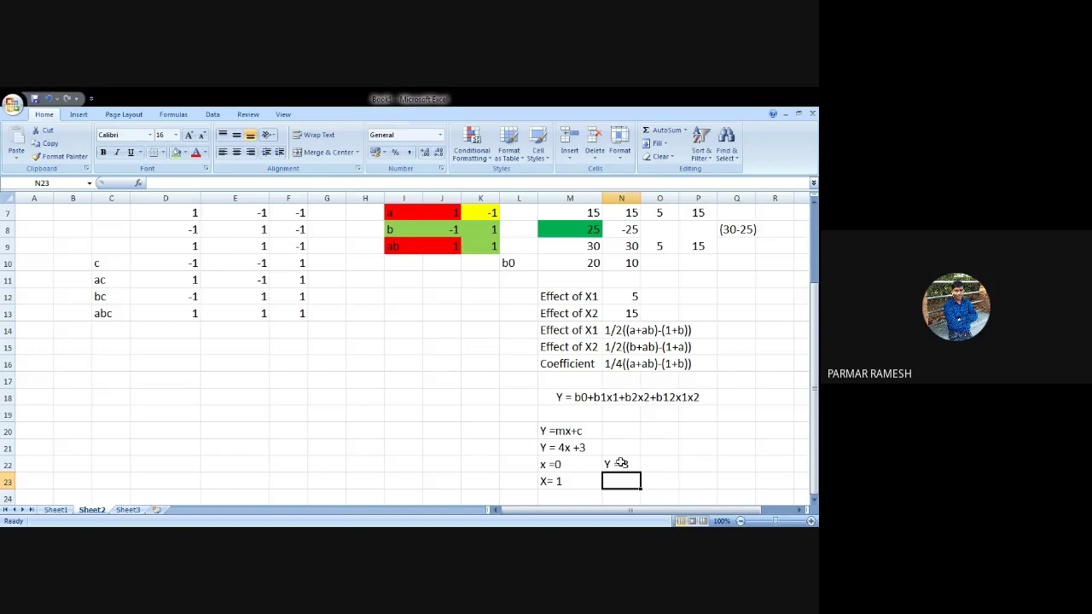
pyautogui.write('Y = 3')
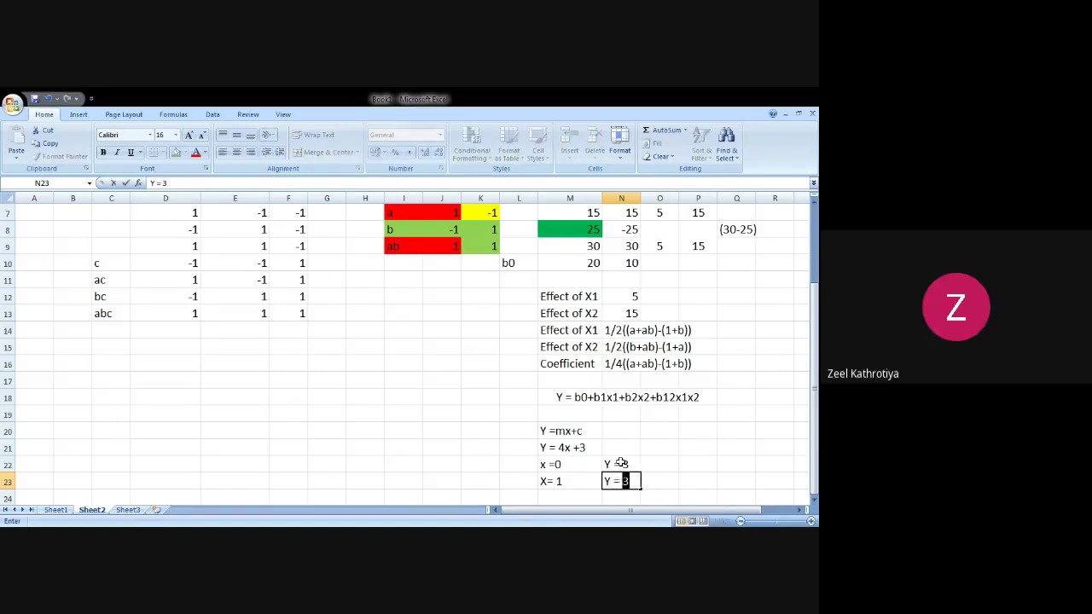
pyautogui.write('7')
pyautogui.click(663, 477)
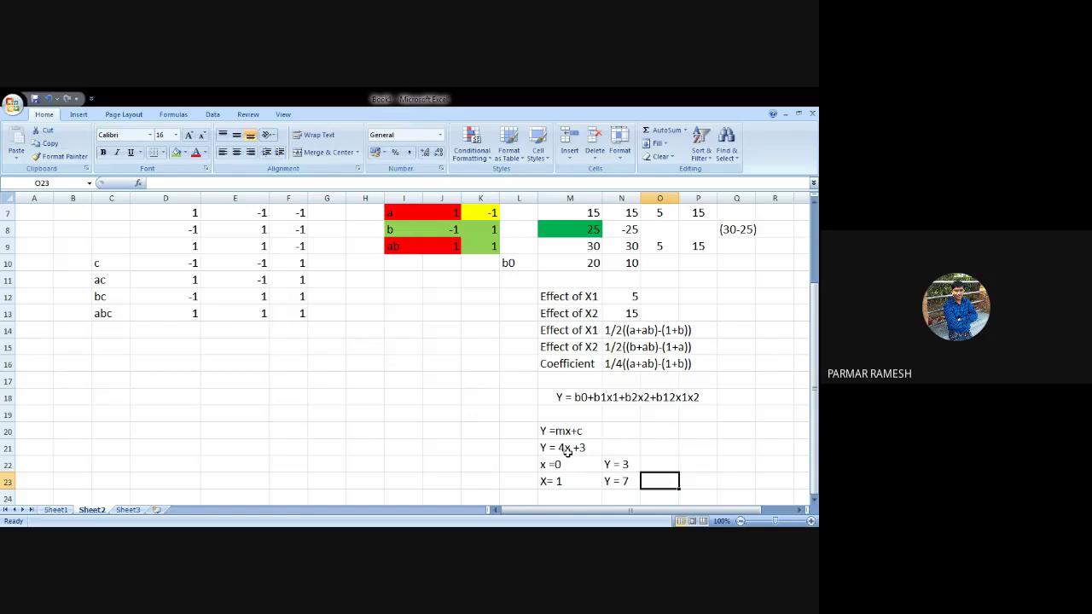
# Enter the coded levels -1 in K22 and 1 in K23, beside the x values of the example line
pyautogui.moveTo(563, 461); pyautogui.dragTo(562, 480)
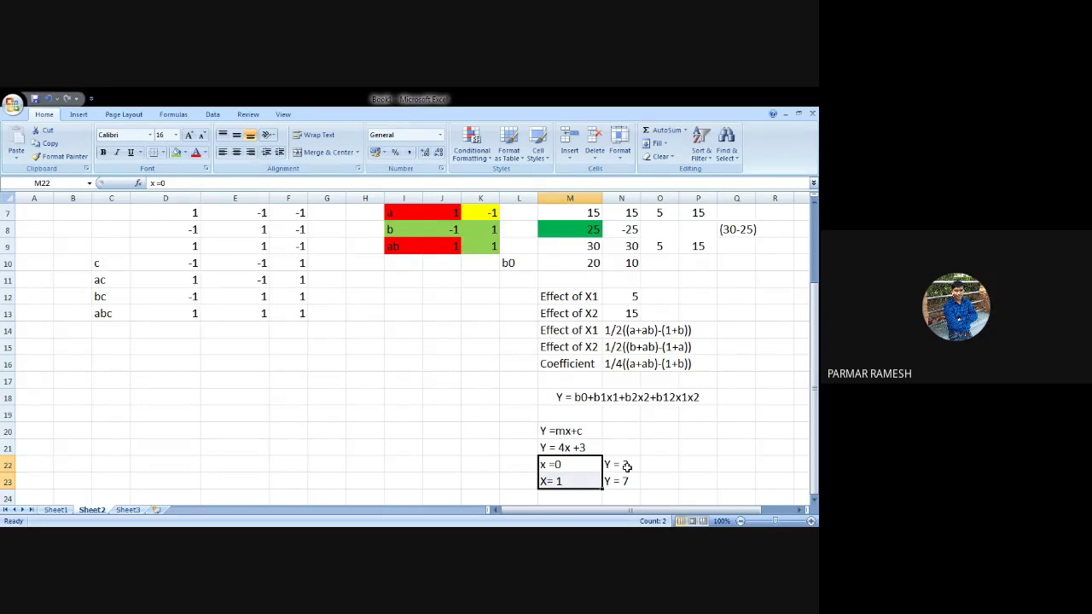
pyautogui.scroll(-3, 626, 466)
pyautogui.scroll(2, 592, 383)
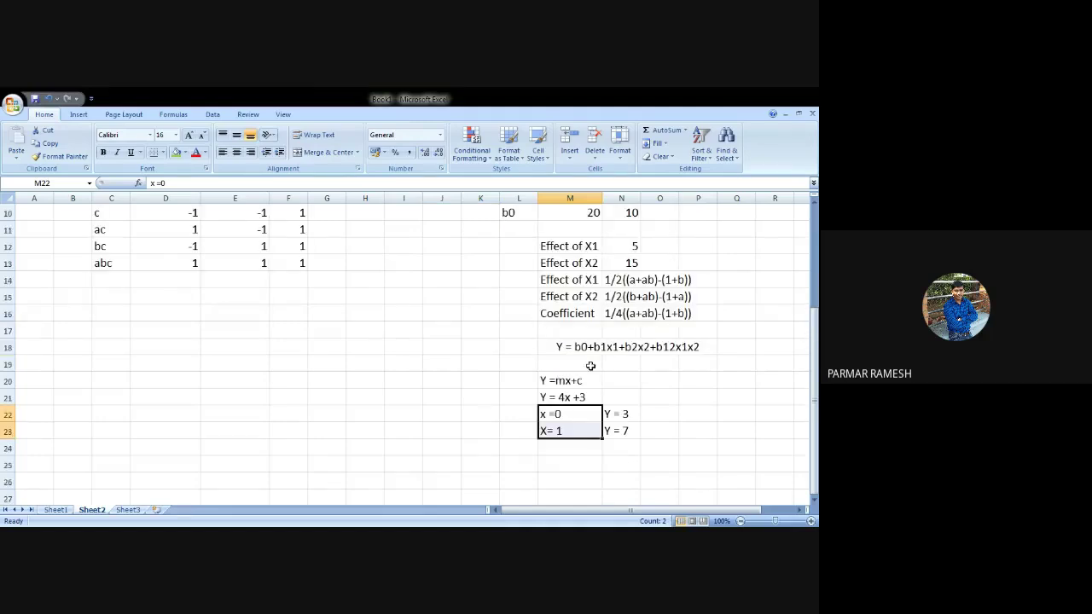
pyautogui.click(463, 412)
pyautogui.write('-1')
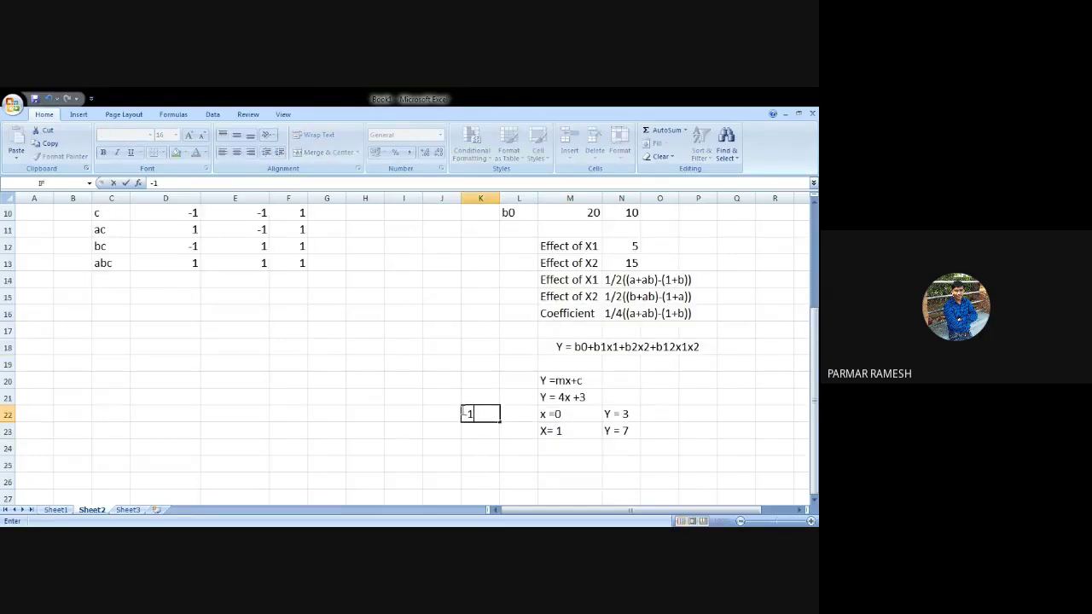
pyautogui.press('Return')
pyautogui.write('1')
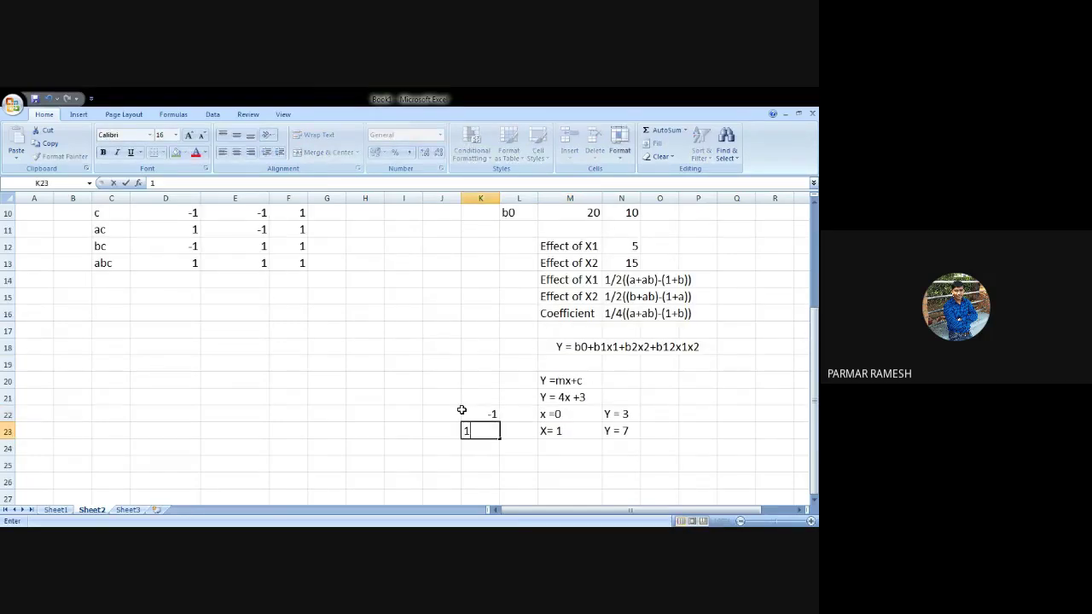
pyautogui.press('Return')
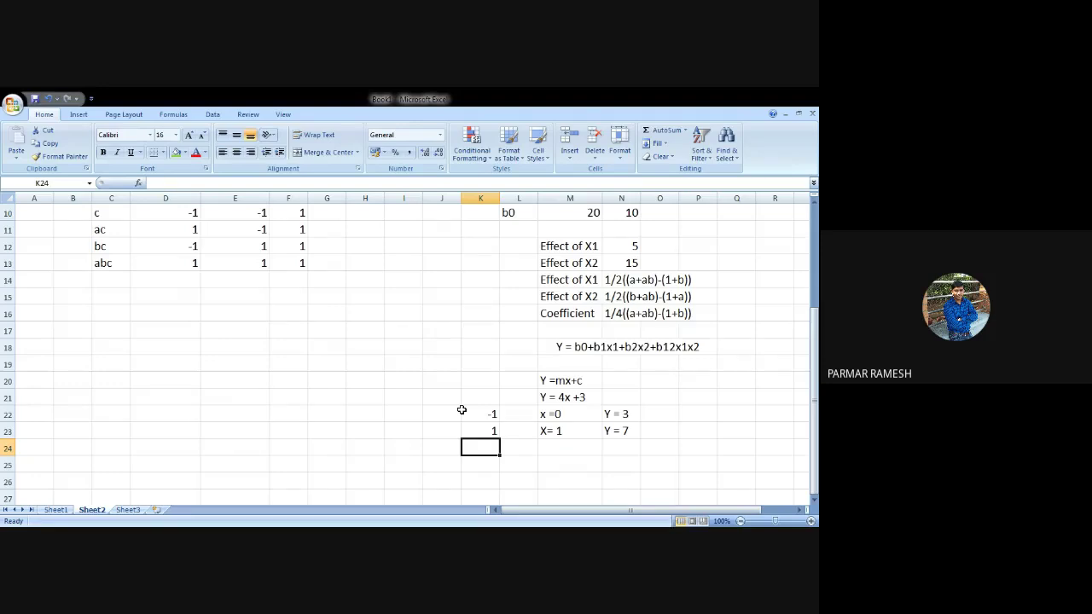
# Move the coded level 1 from K23 down to K24 and enter 0 in K23 as the middle level
pyautogui.click(491, 435)
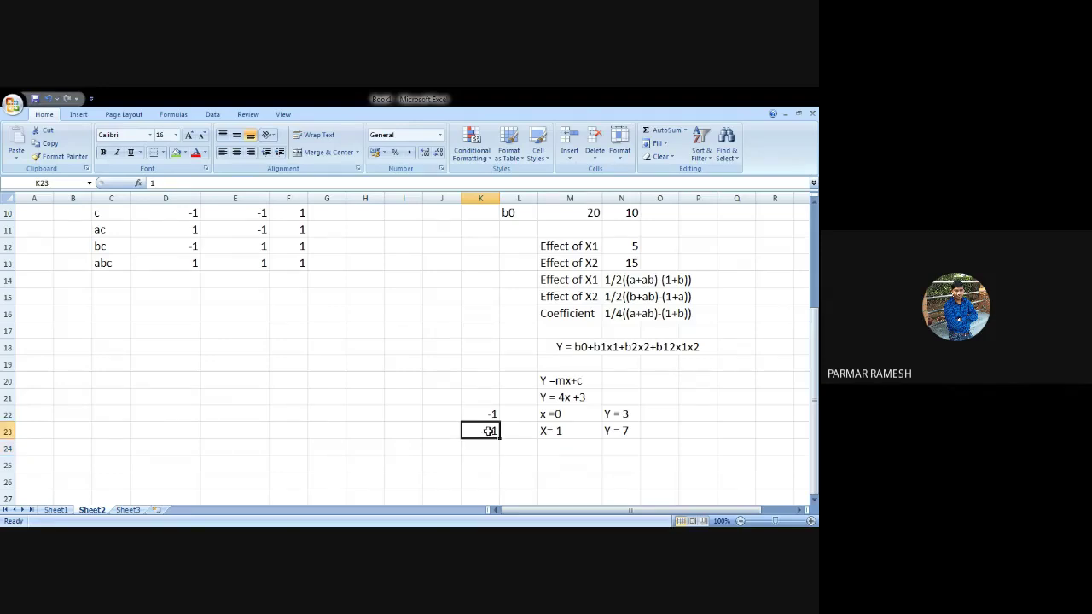
pyautogui.moveTo(491, 445); pyautogui.dragTo(493, 461)
pyautogui.click(490, 435)
pyautogui.write('0')
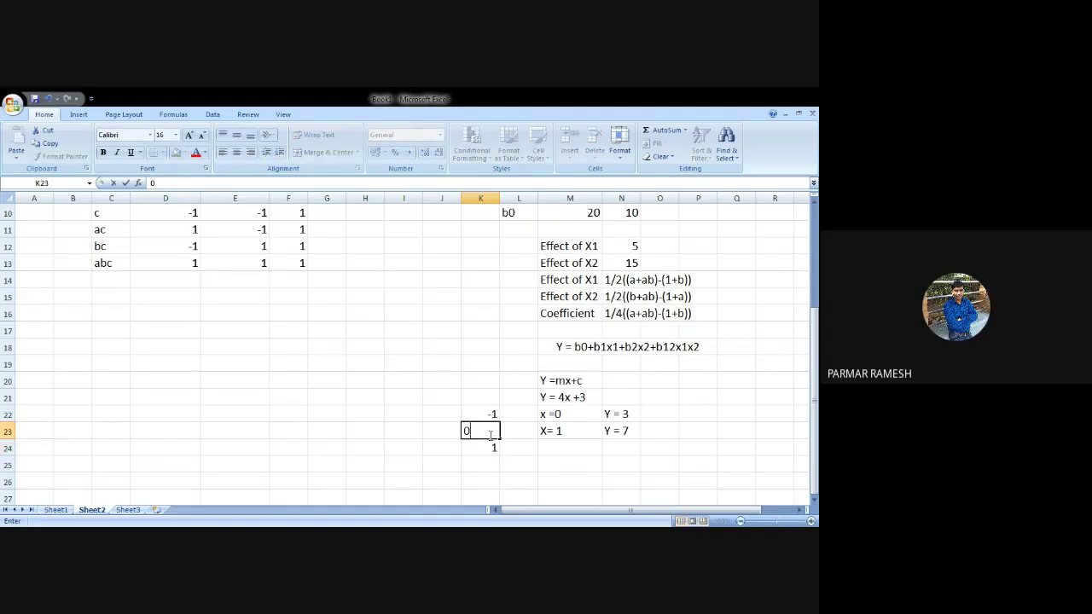
pyautogui.click(449, 454)
pyautogui.moveTo(480, 415); pyautogui.dragTo(481, 444)
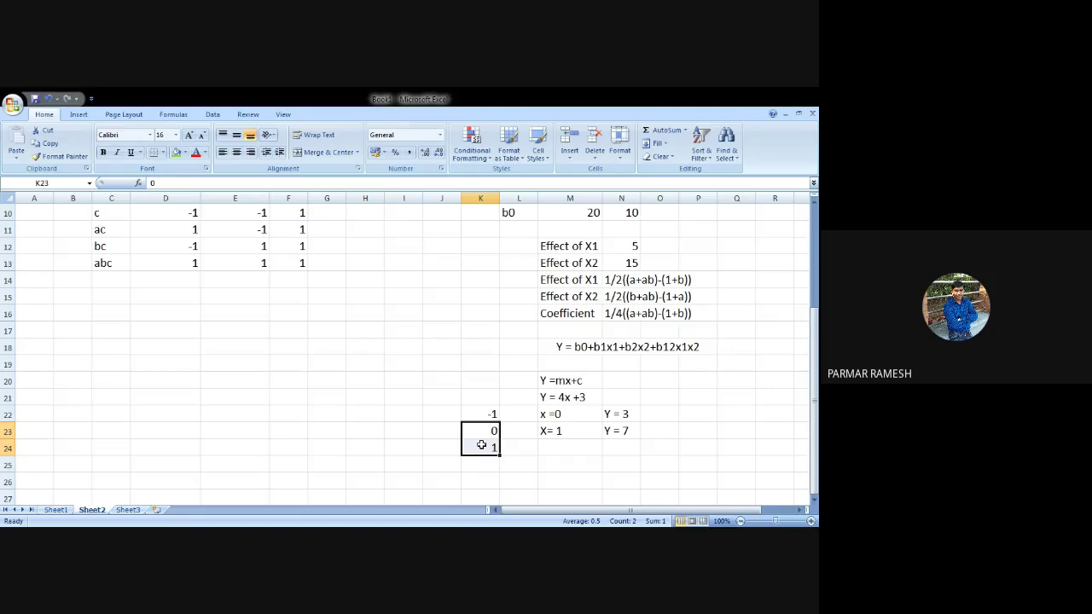
# Add the interaction column header "X1X2" in L5, between the X2 and Y columns
pyautogui.scroll(3, 481, 444)
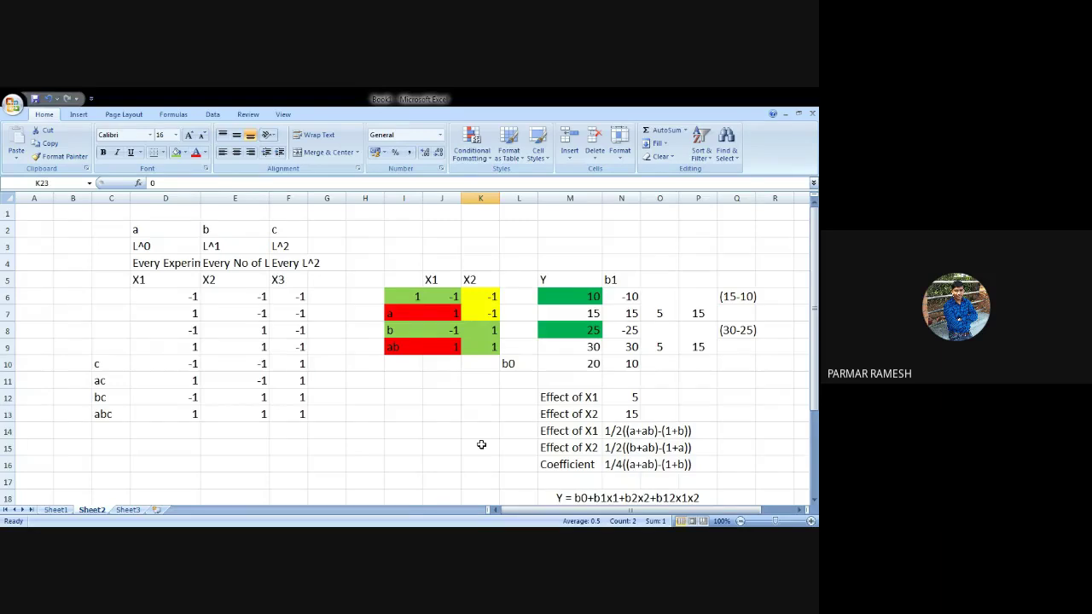
pyautogui.click(519, 284)
pyautogui.write('X1')
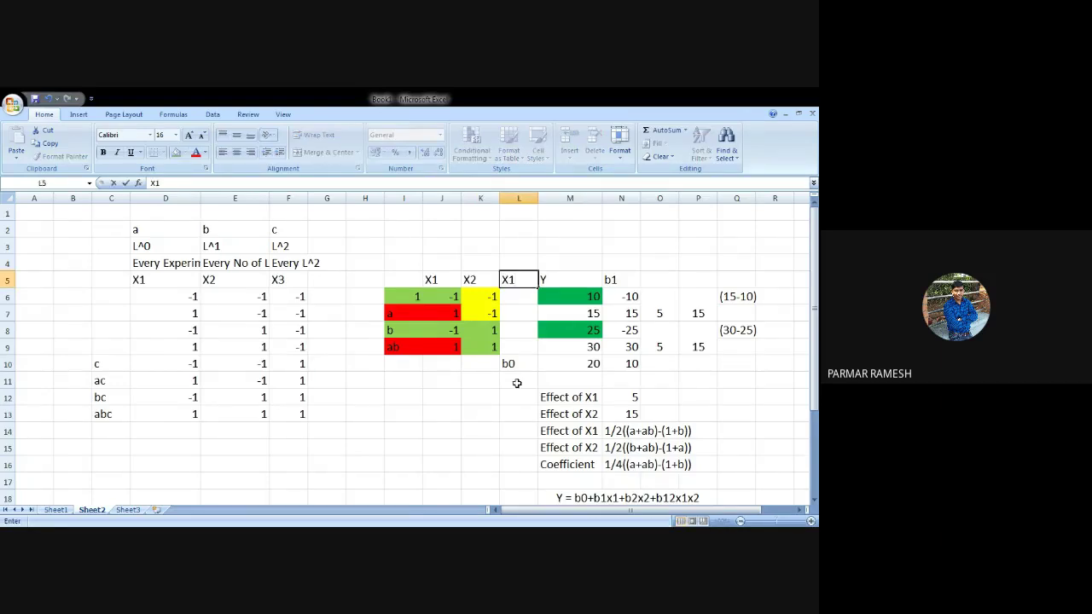
pyautogui.write('X2')
pyautogui.press('Return')
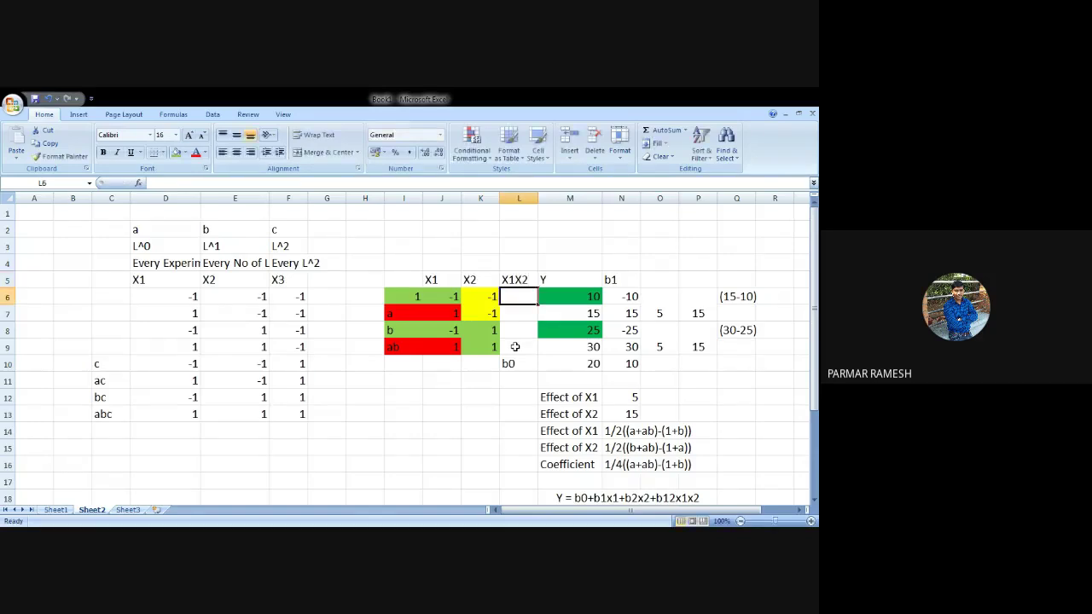
# Calculate the X1X2 interaction in L6 with =J6*K6 and fill the formula through L9
pyautogui.write('=')
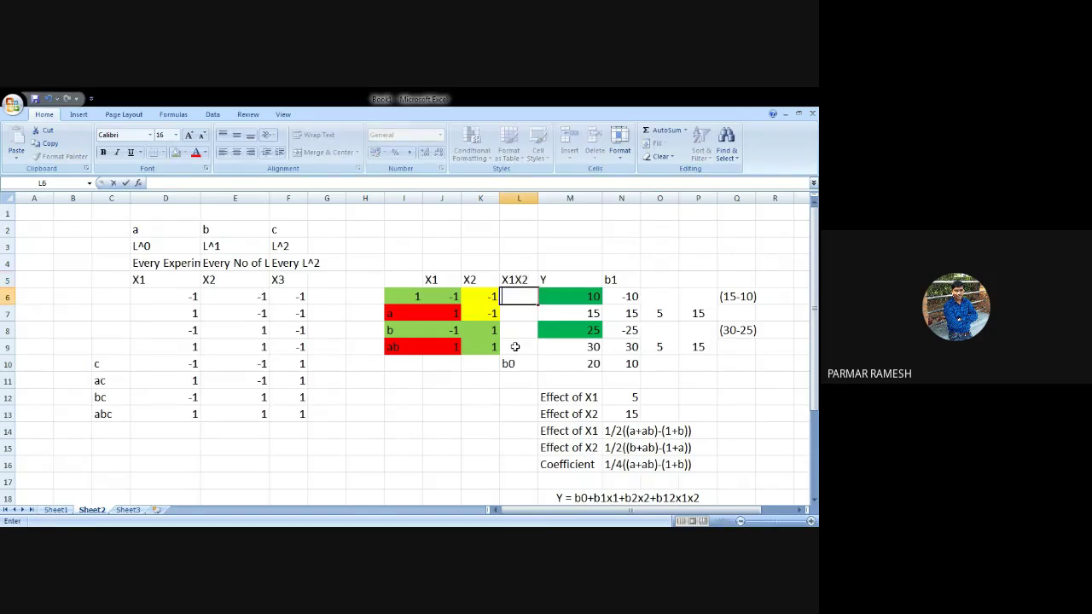
pyautogui.write('=')
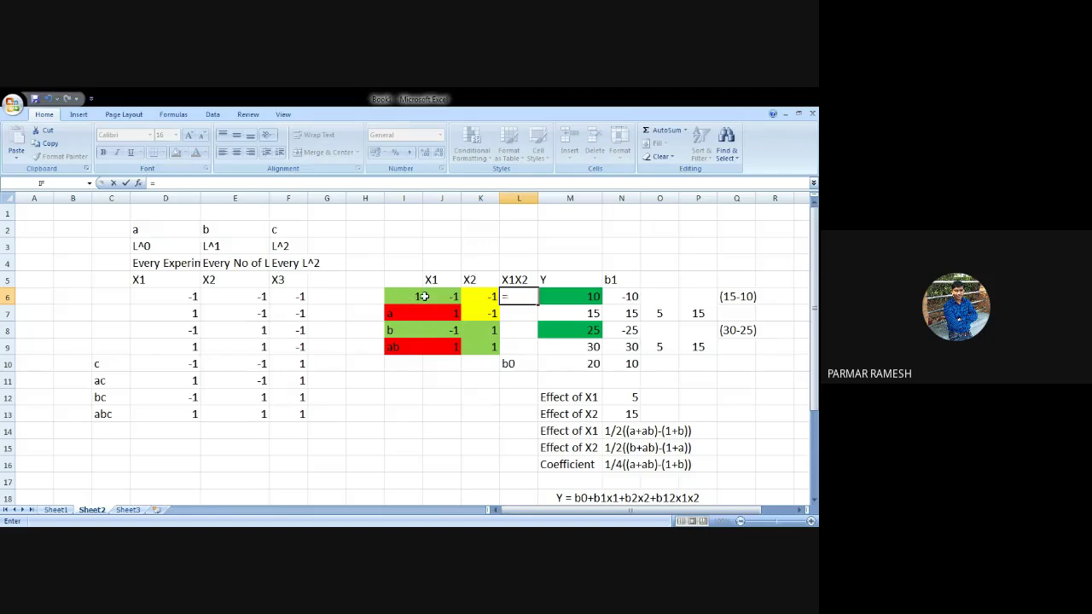
pyautogui.click(425, 296)
pyautogui.write('*')
pyautogui.click(478, 295)
pyautogui.press('Return')
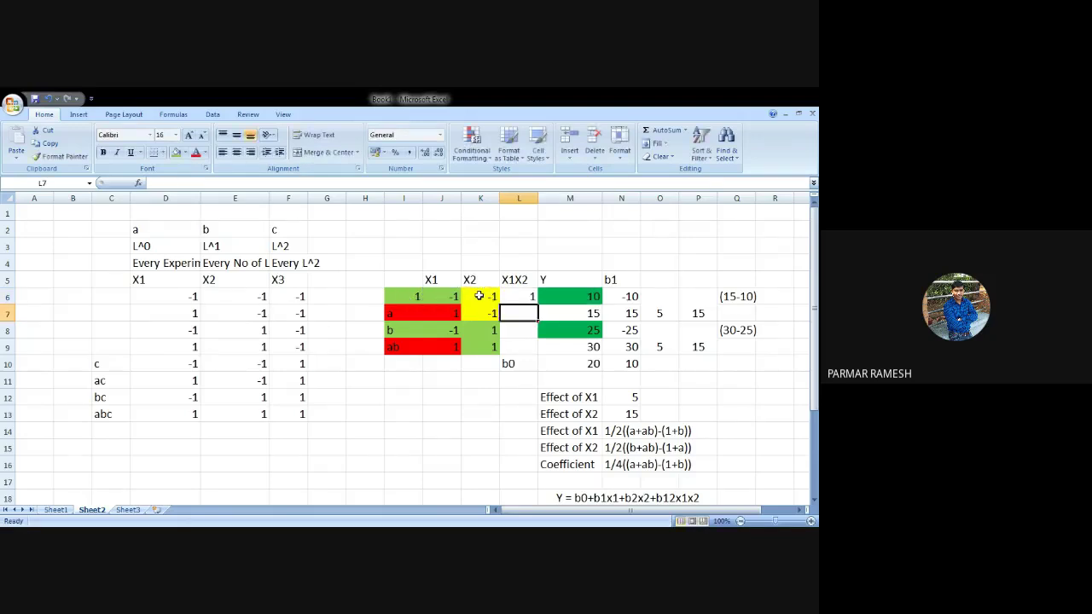
pyautogui.click(527, 296)
pyautogui.moveTo(537, 304); pyautogui.dragTo(540, 359)
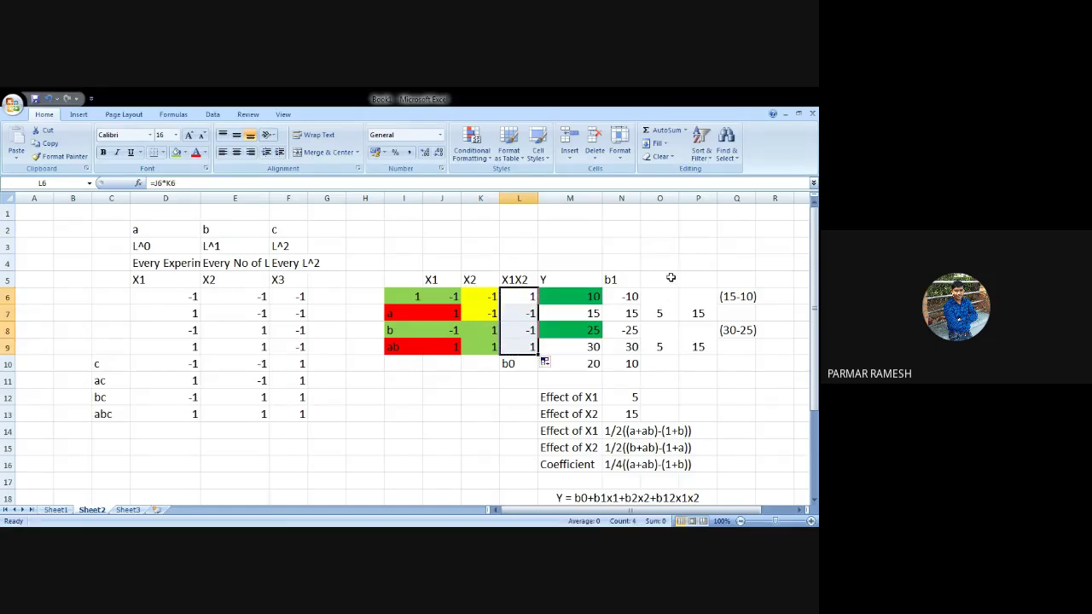
# Clear the contents and formatting of the old effect notes in O5:Q10
pyautogui.moveTo(670, 277); pyautogui.dragTo(738, 365)
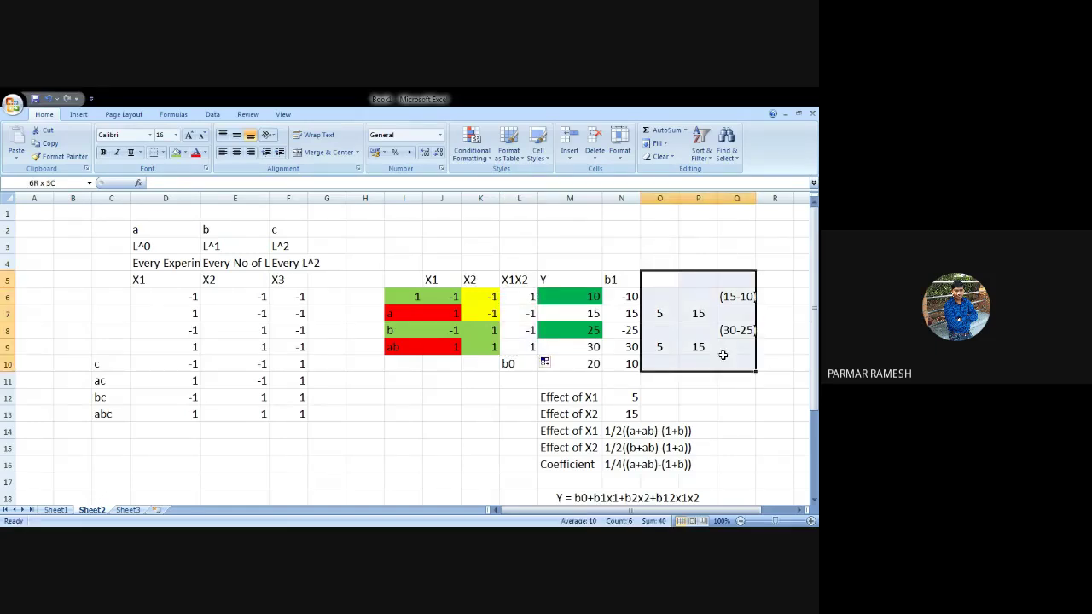
pyautogui.click(663, 156)
pyautogui.click(670, 171)
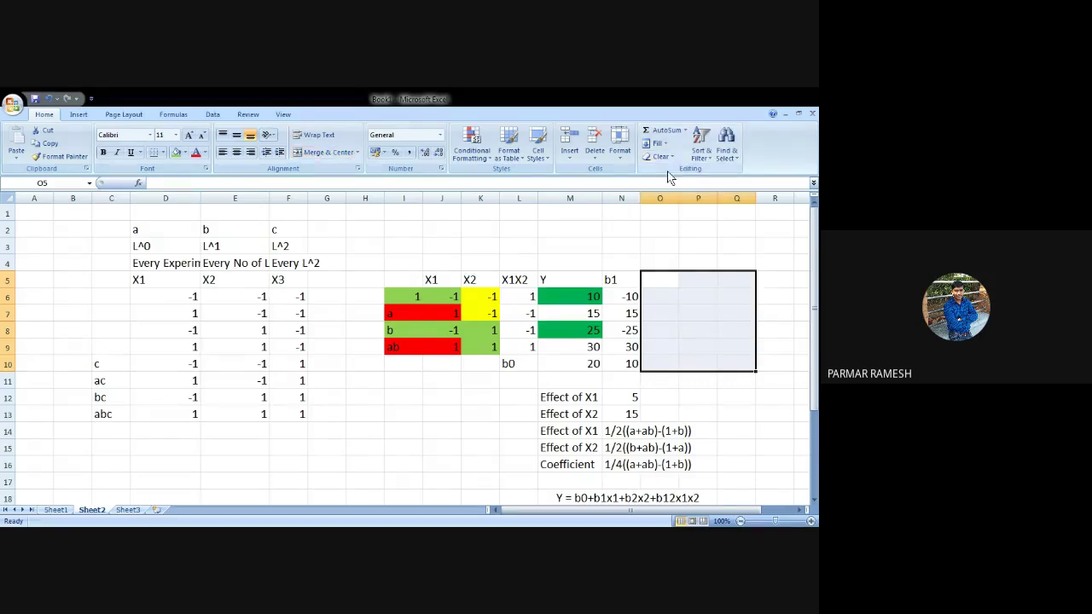
# Try the formula =L6+M6 in O6 to combine the X1X2 level with the Y response
pyautogui.click(658, 295)
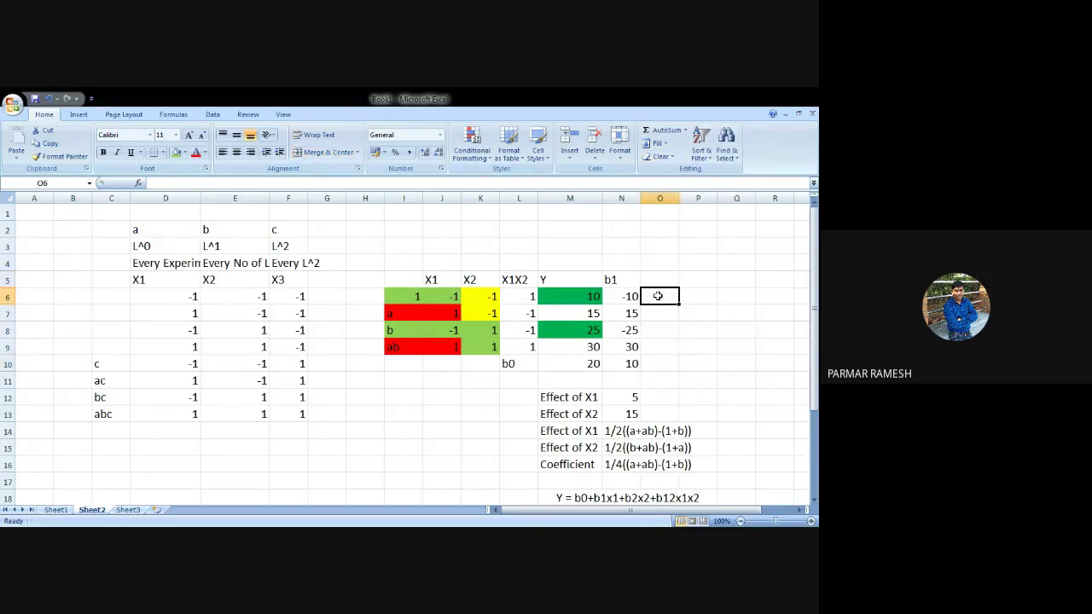
pyautogui.write('=')
pyautogui.click(519, 298)
pyautogui.write('+')
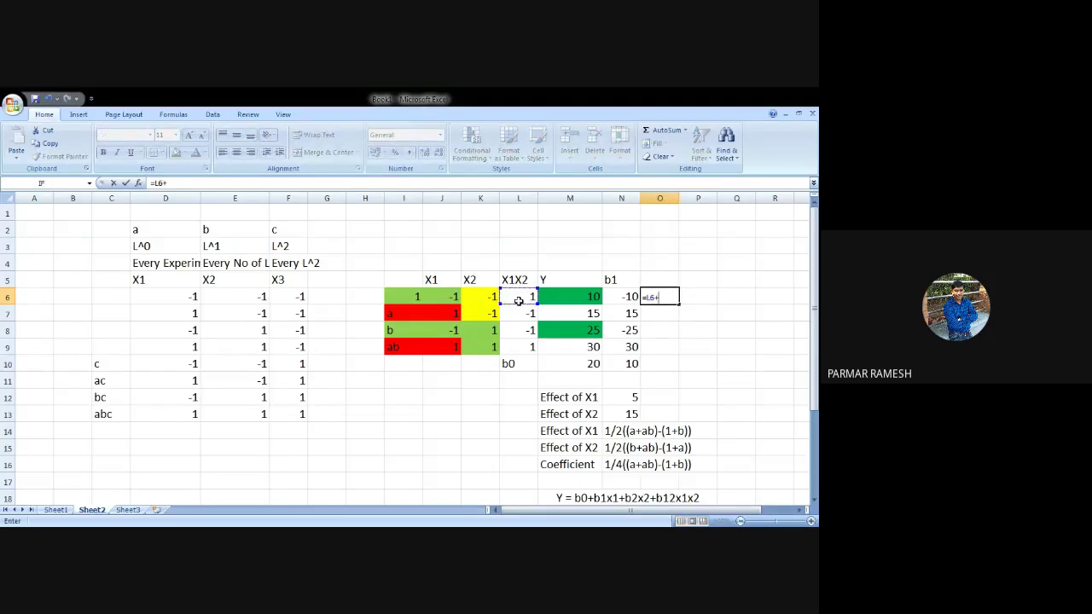
pyautogui.click(583, 304)
pyautogui.press('Return')
# Multiply the X1X2 level by the Y response in O6 with =L6*M6 and fill the formula through O9
pyautogui.click(667, 298)
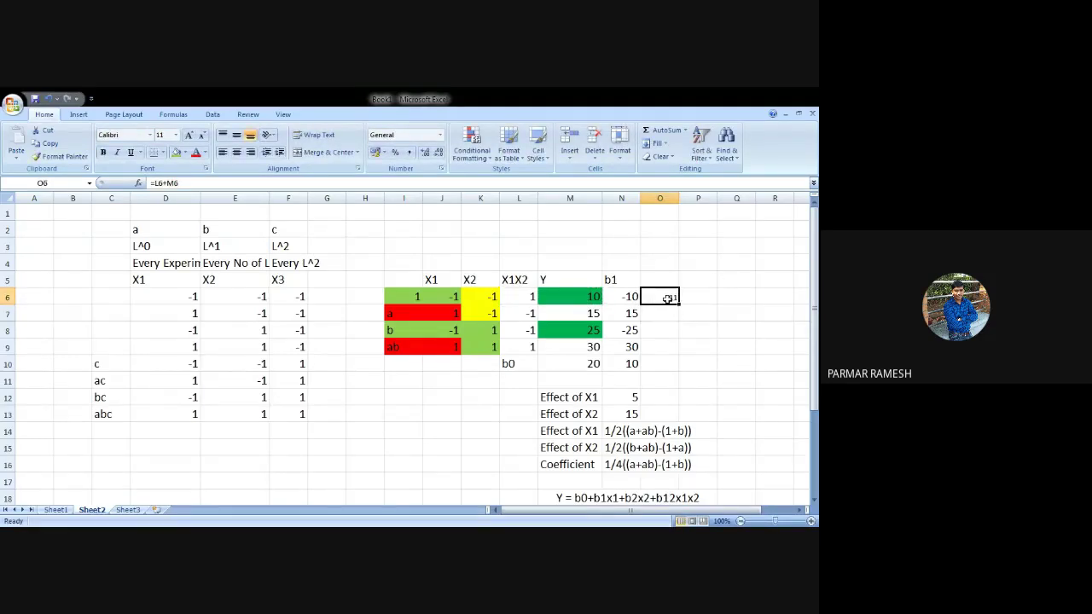
pyautogui.write('=')
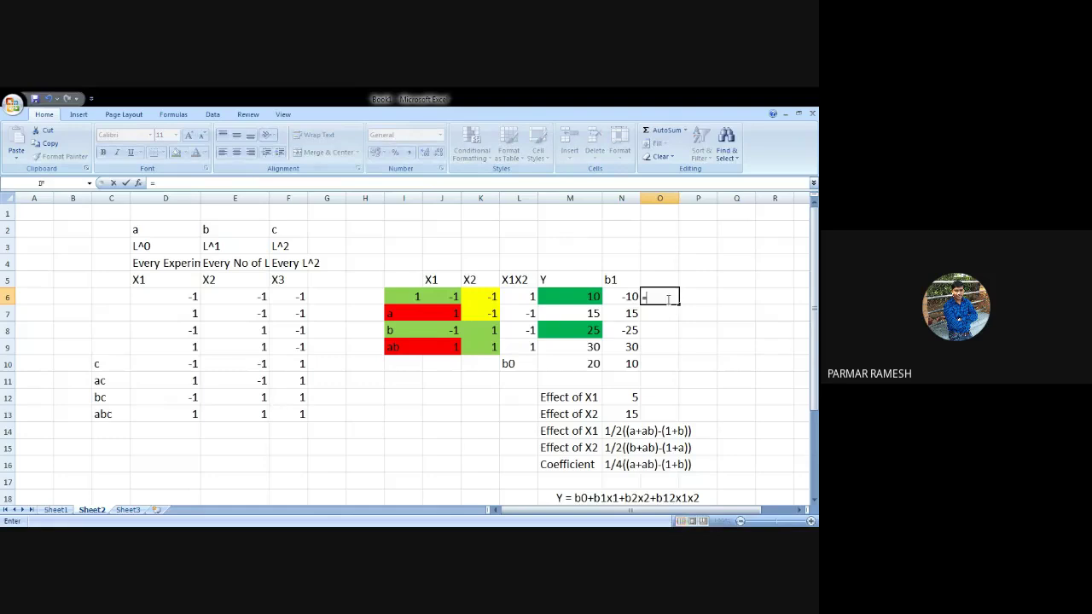
pyautogui.click(522, 295)
pyautogui.write('*')
pyautogui.click(553, 289)
pyautogui.press('Return')
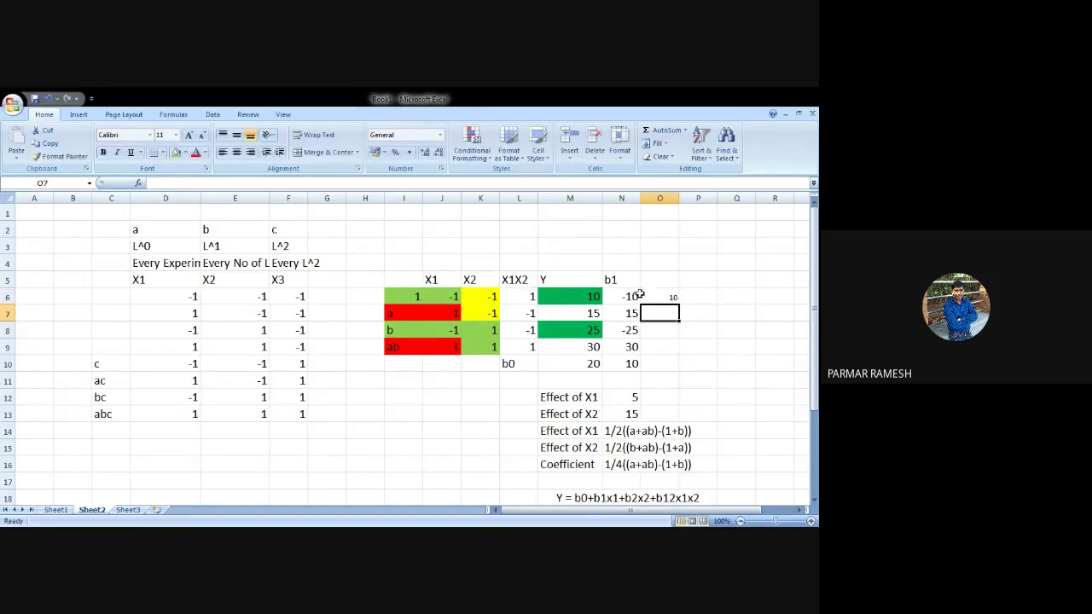
pyautogui.click(658, 290)
pyautogui.moveTo(679, 305); pyautogui.dragTo(673, 364)
# Calculate the average of the X1X2 products O6:O9 in O10
pyautogui.click(656, 367)
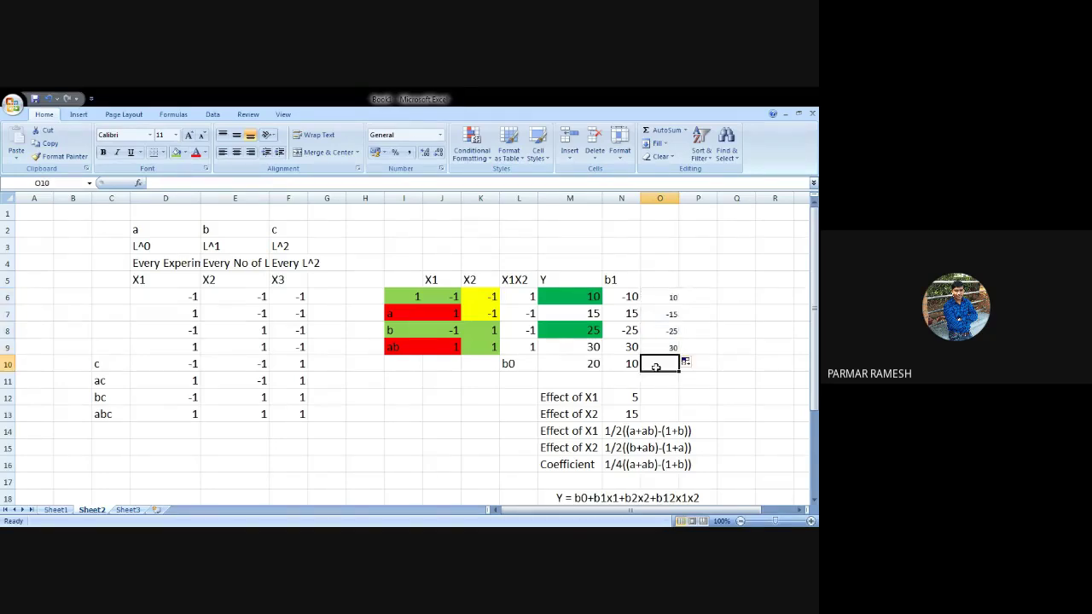
pyautogui.write('=a')
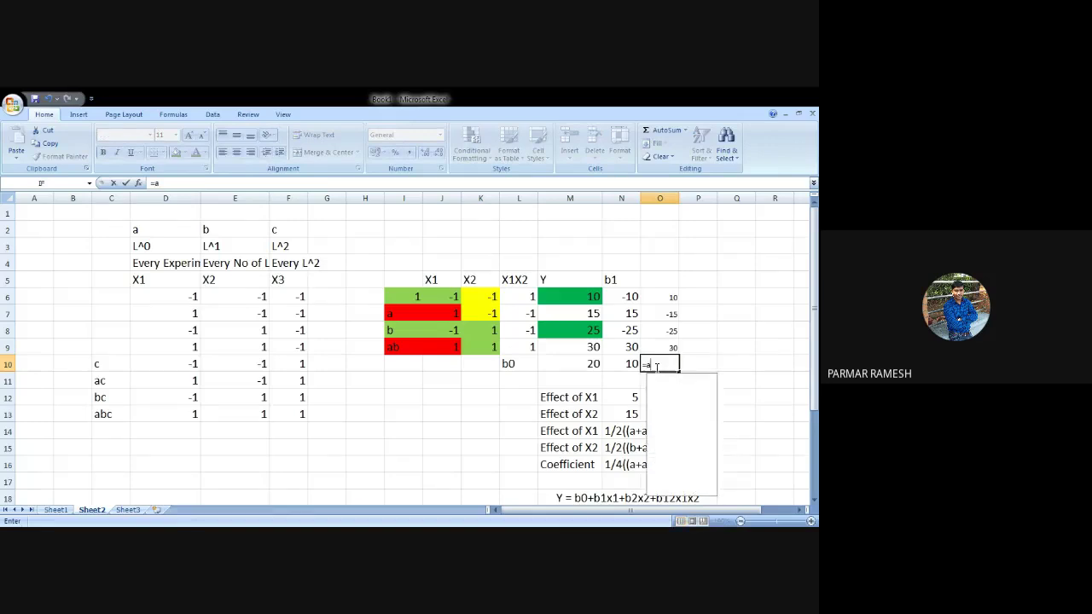
pyautogui.write('verAGE')
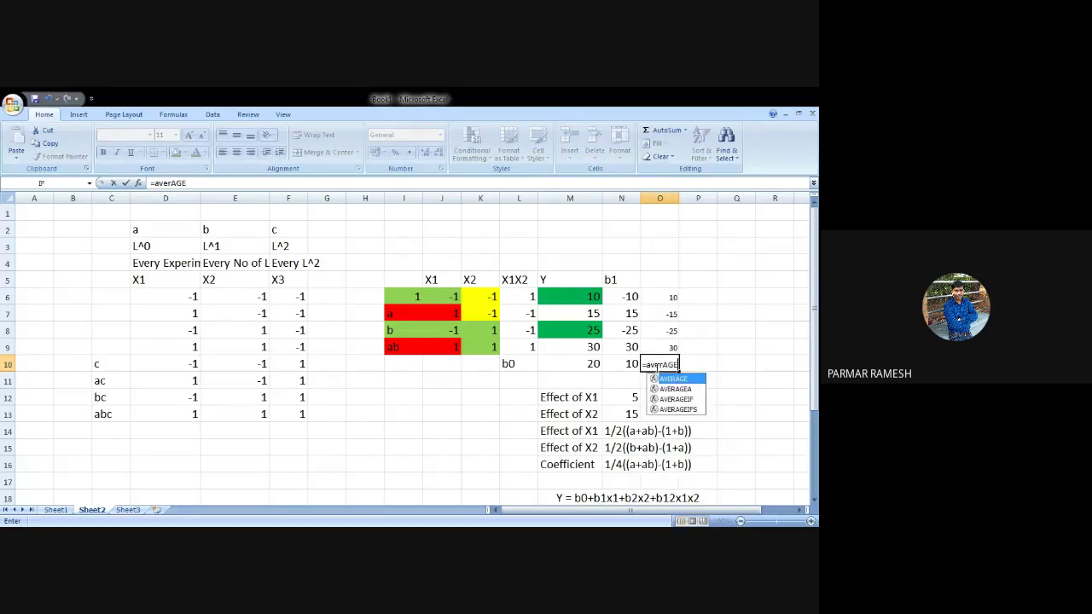
pyautogui.write('(')
pyautogui.moveTo(672, 297); pyautogui.dragTo(672, 341)
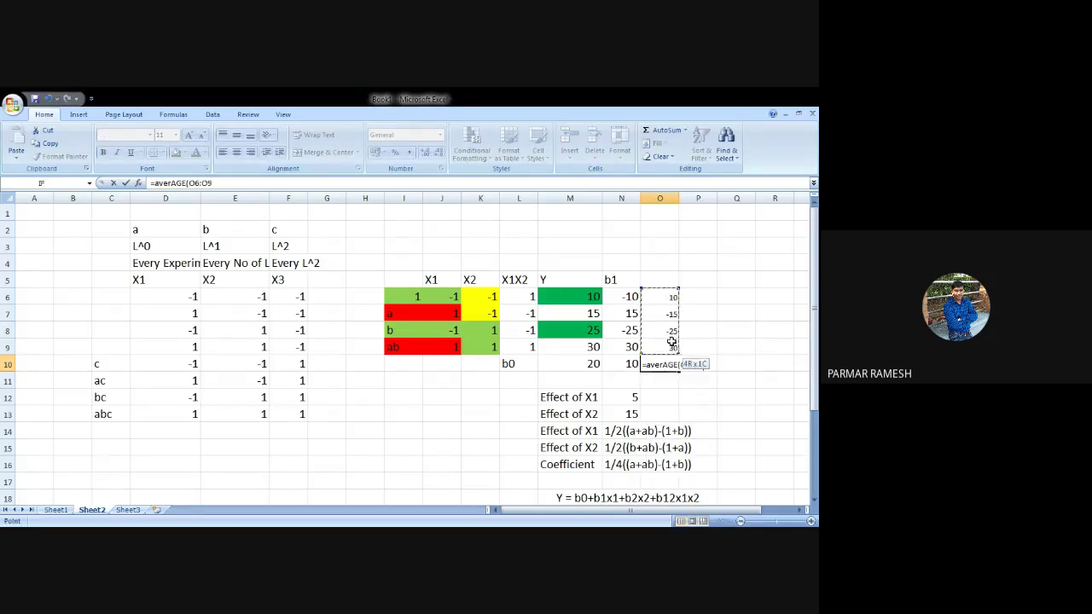
pyautogui.press('Return')
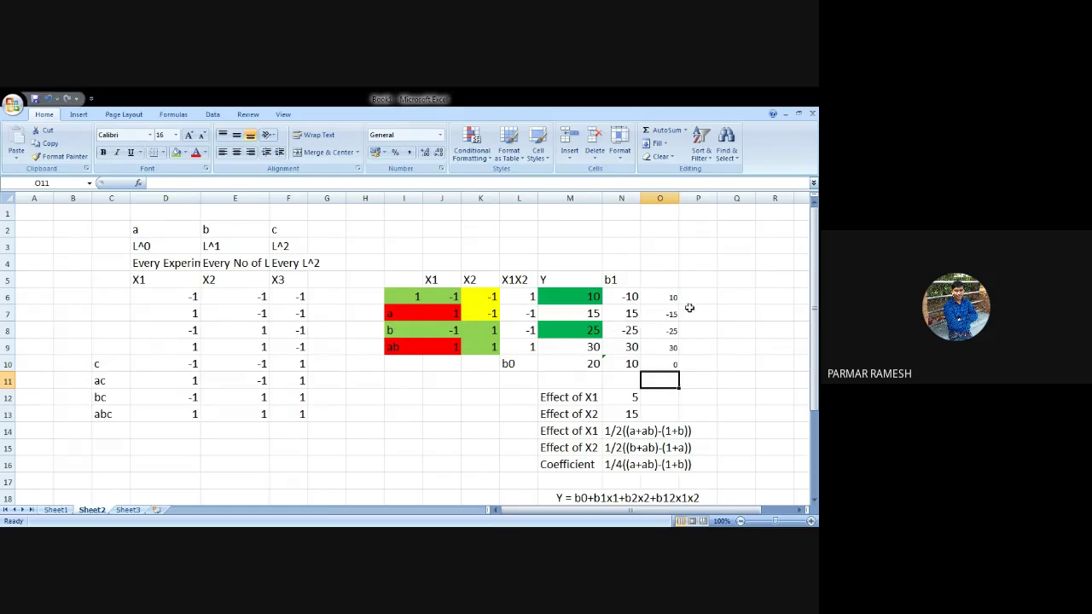
# Merge and center P6:P7 and enter 5 as the response difference for the first pair of runs
pyautogui.moveTo(695, 298); pyautogui.dragTo(694, 316)
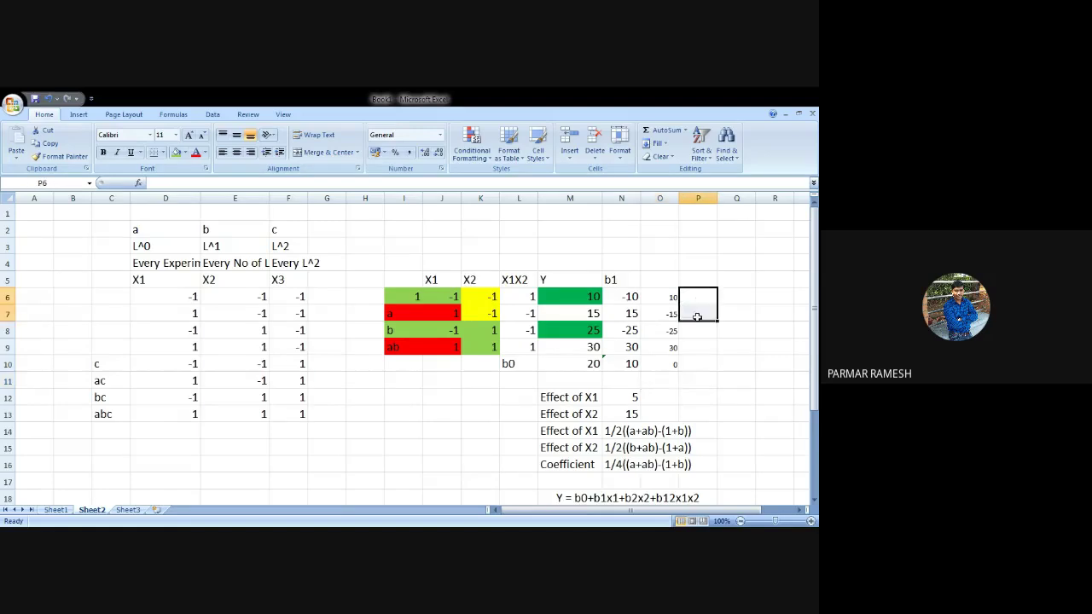
pyautogui.click(340, 159)
pyautogui.write('5')
pyautogui.click(735, 330)
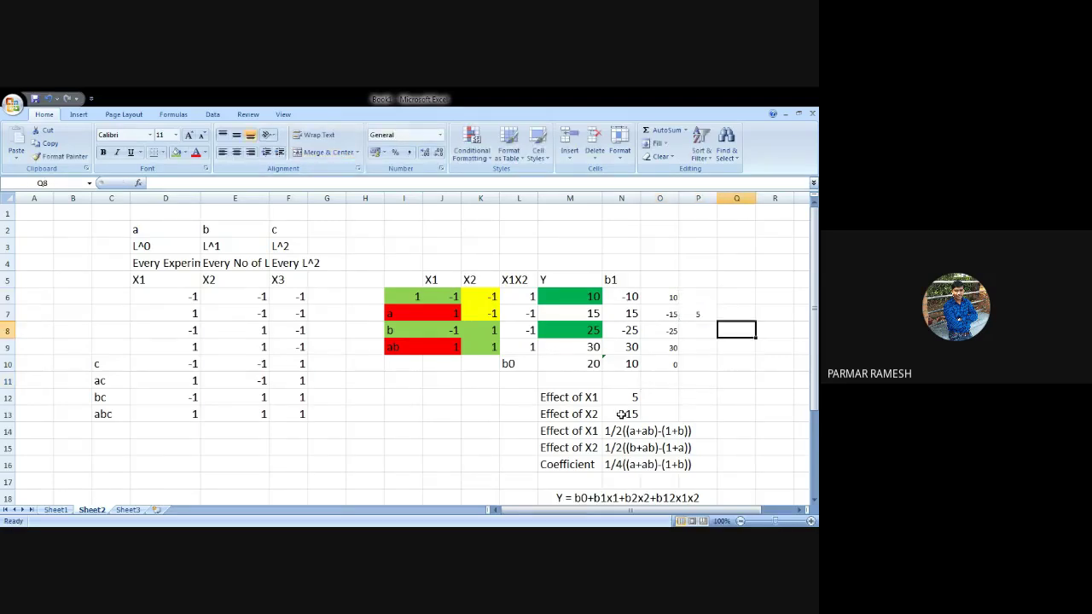
# Merge and center P8:P9 and enter 5 as the response difference for the second pair of runs
pyautogui.moveTo(704, 332); pyautogui.dragTo(704, 346)
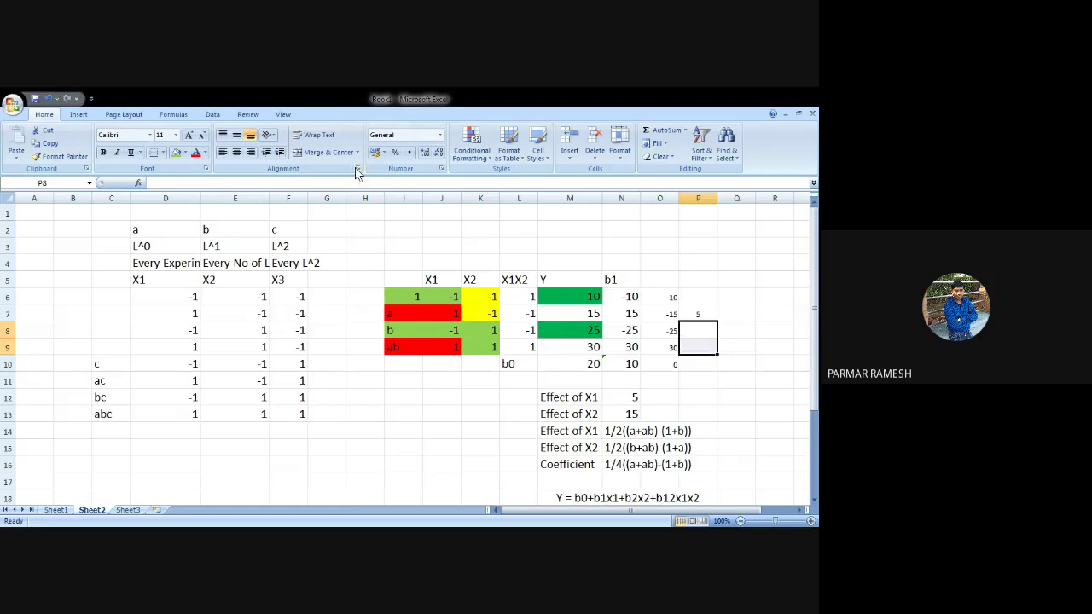
pyautogui.click(326, 152)
pyautogui.write('15')
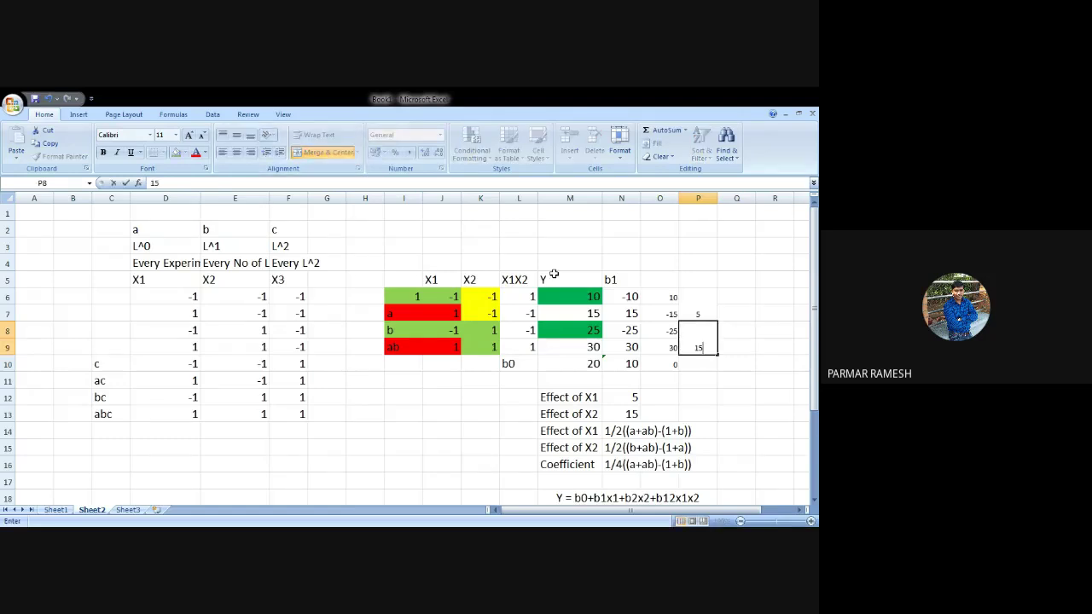
pyautogui.press('BackSpace')
pyautogui.press('BackSpace')
pyautogui.write('5')
pyautogui.moveTo(743, 298); pyautogui.dragTo(742, 331)
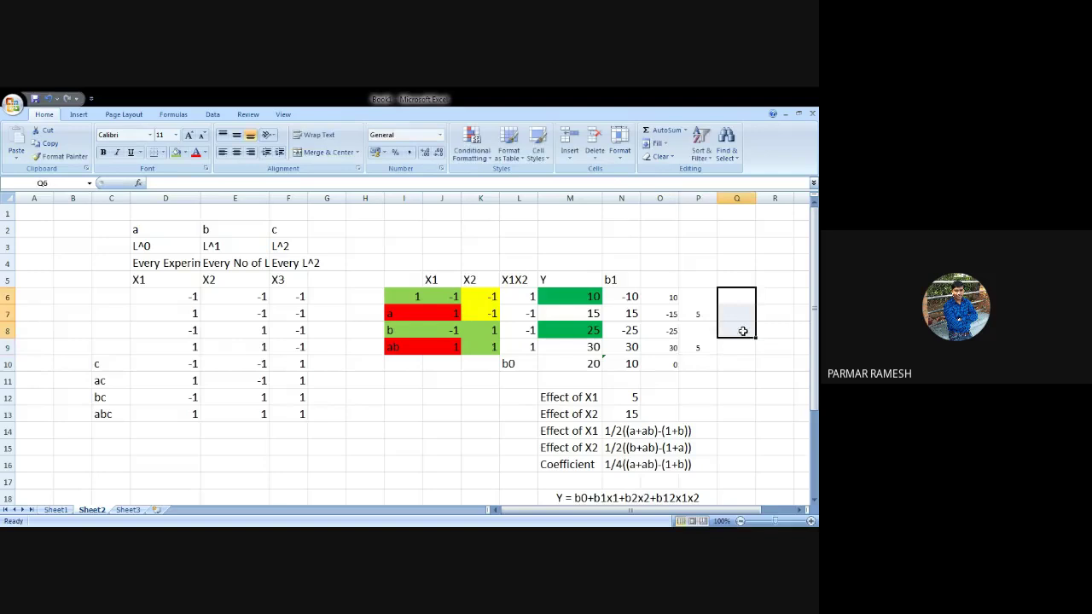
# Change the Y response of run ab in M9 to 33 and check the interaction average in O10
pyautogui.click(654, 386)
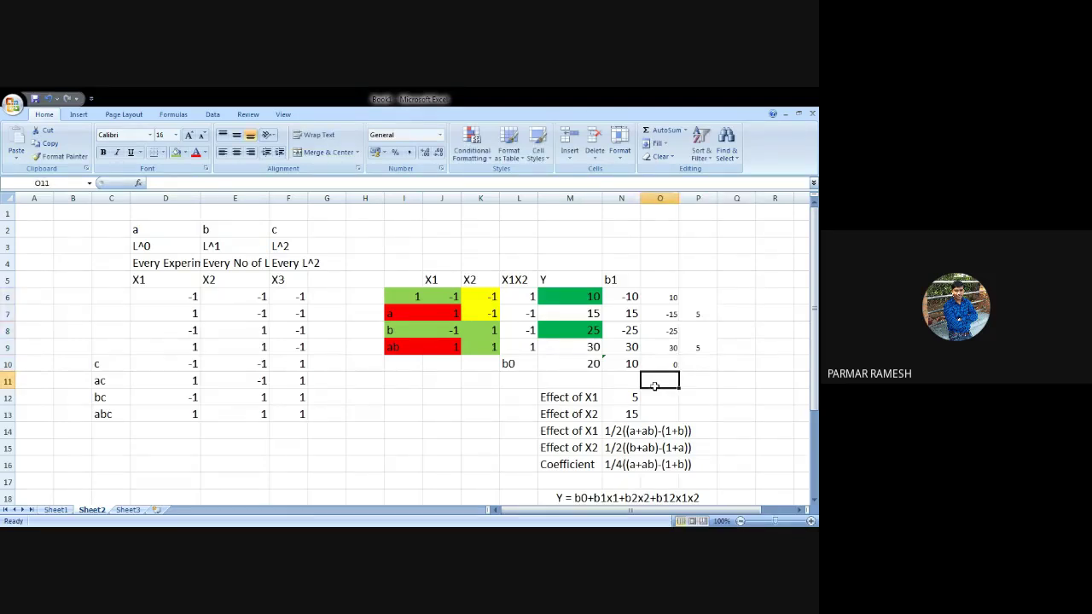
pyautogui.click(589, 345)
pyautogui.write('33')
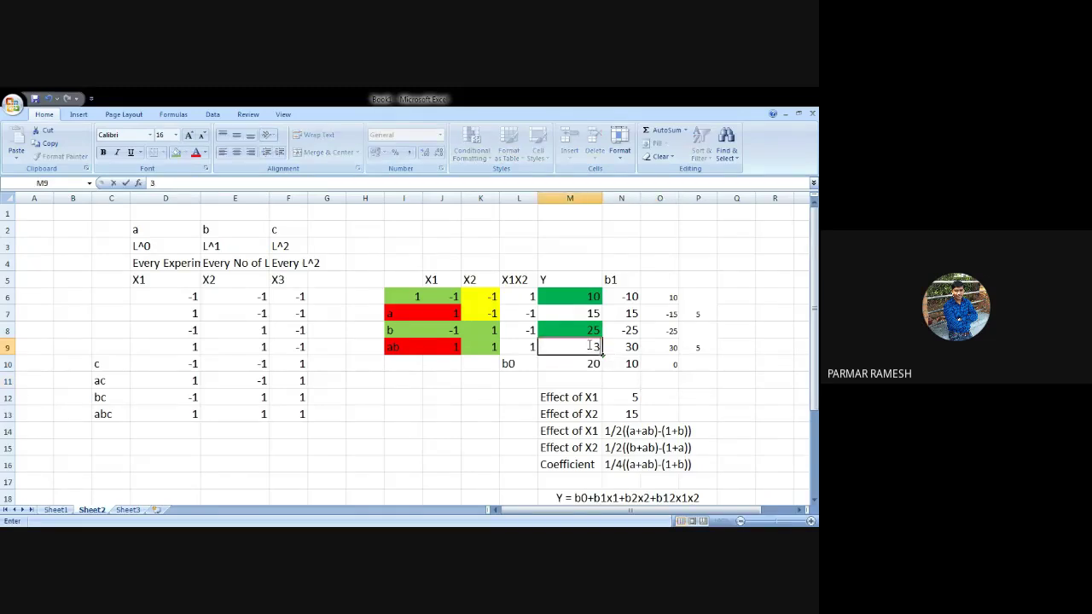
pyautogui.click(728, 349)
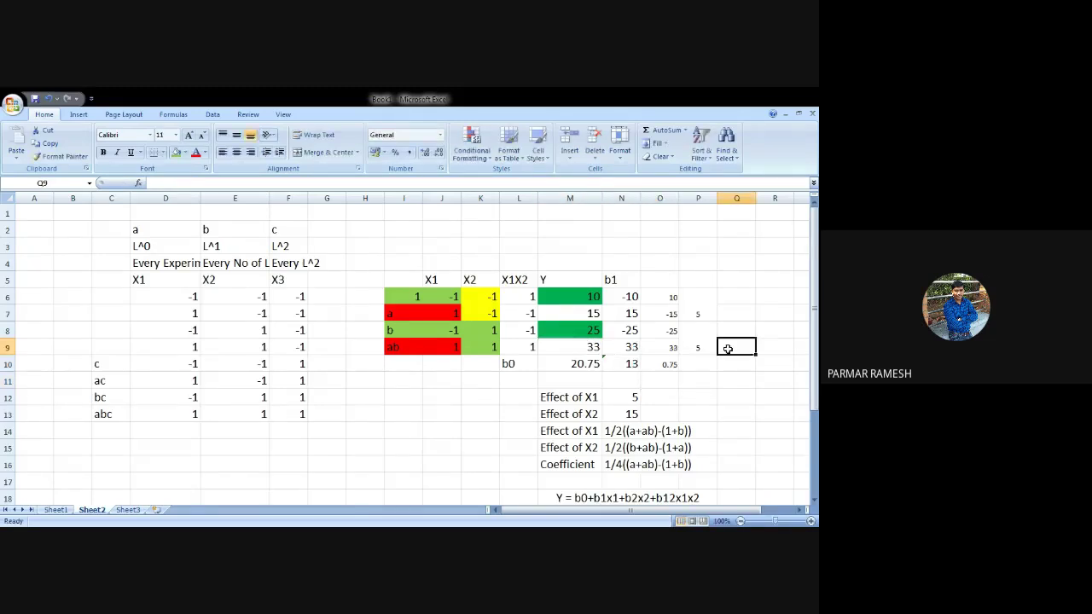
pyautogui.click(658, 366)
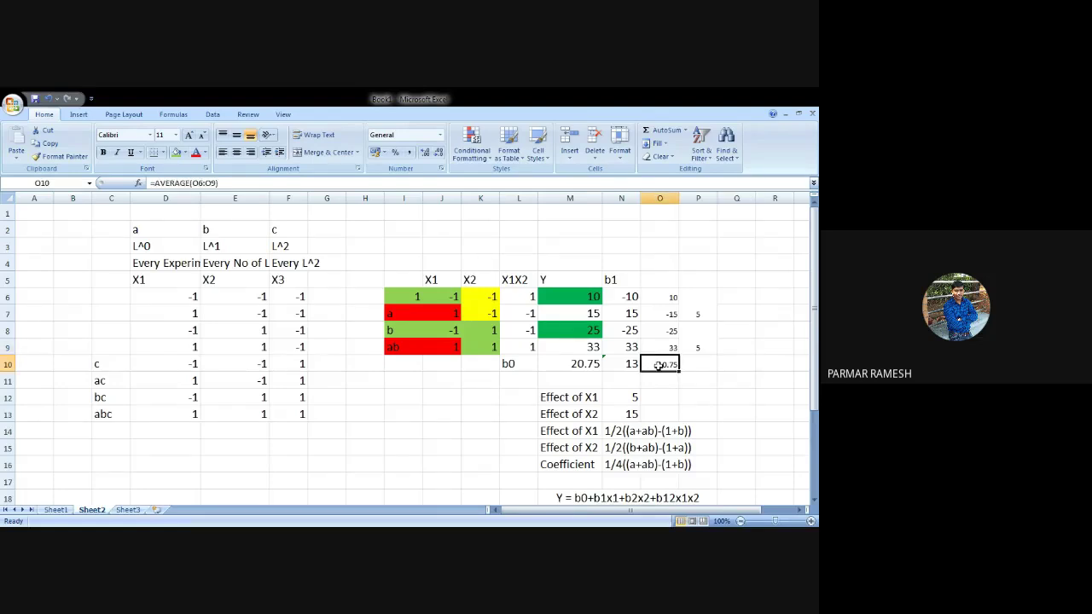